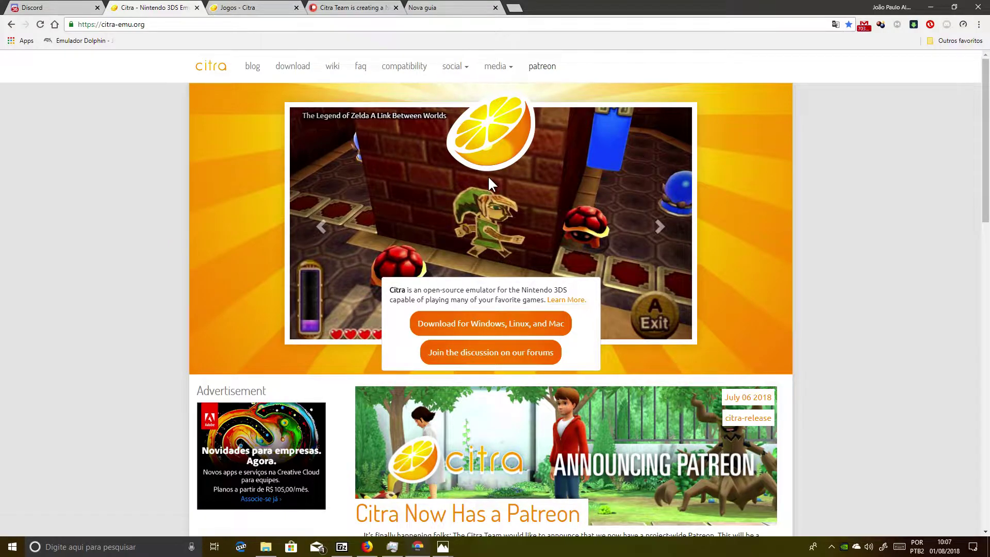
Step: Download the Windows x64 installer from the Citra download page, saving citra-setup-windows.exe to Área de Trabalho
left_click(286, 66)
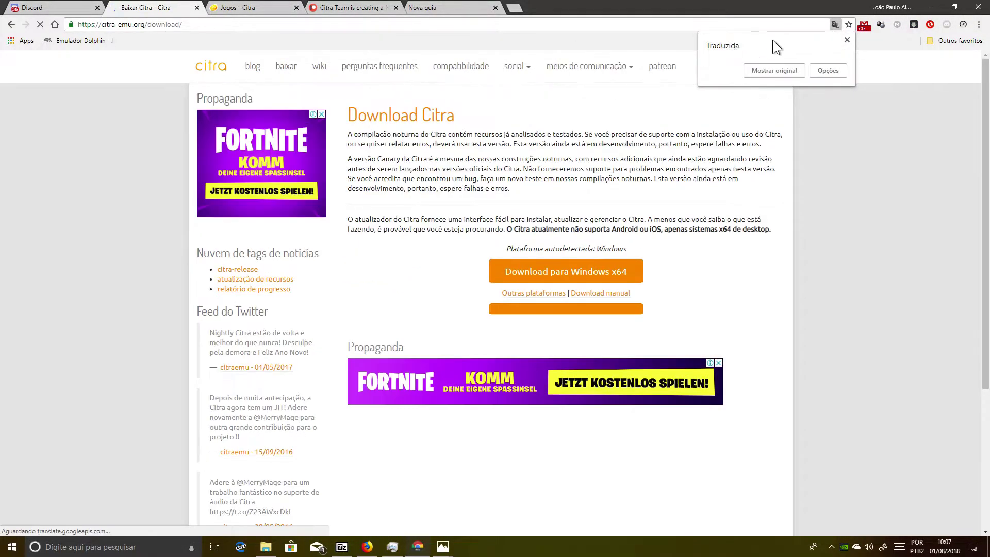
left_click(759, 71)
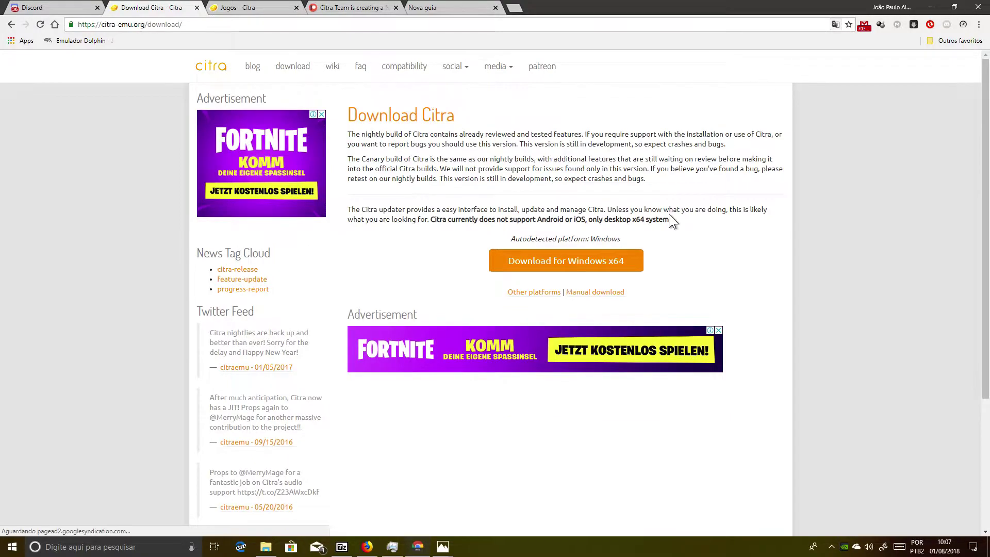
left_click(541, 262)
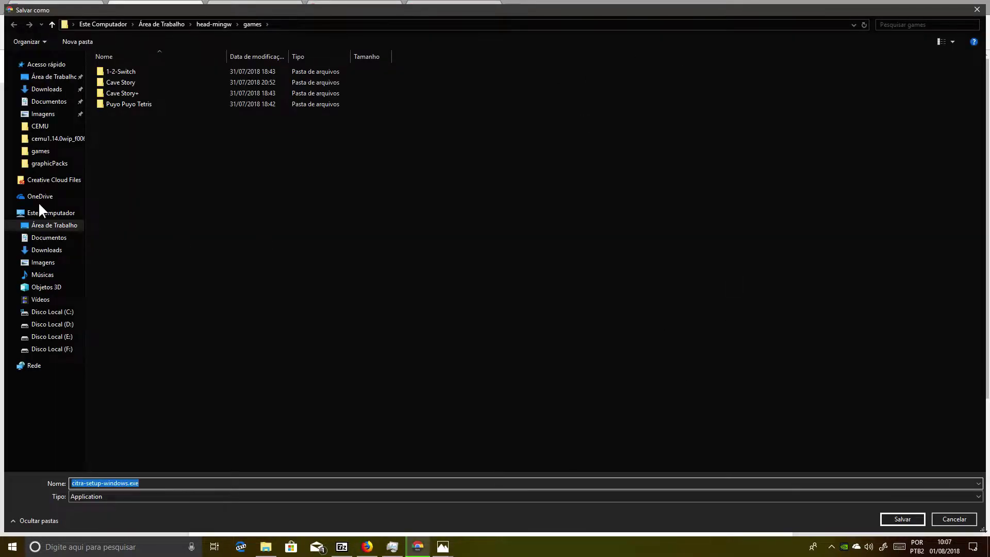
left_click(40, 90)
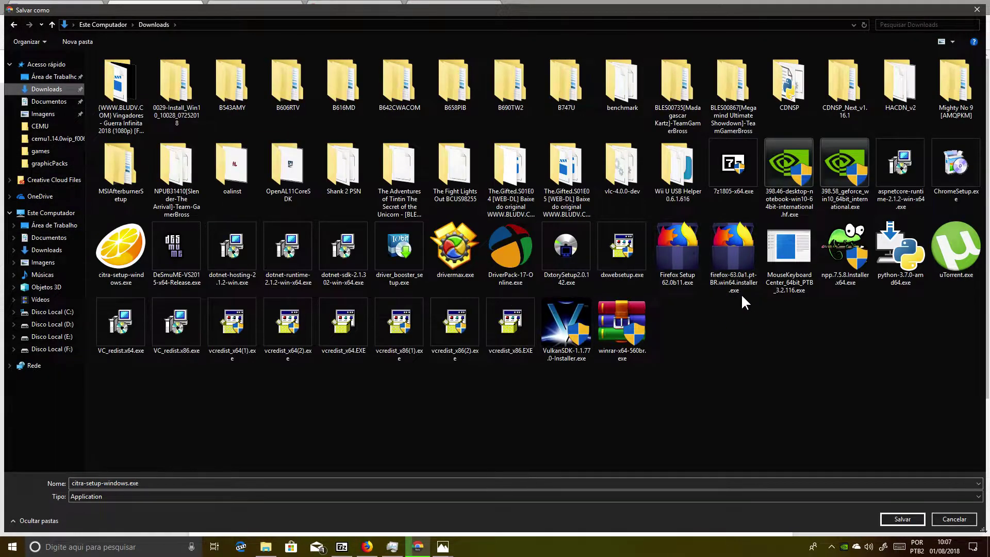
left_click(51, 76)
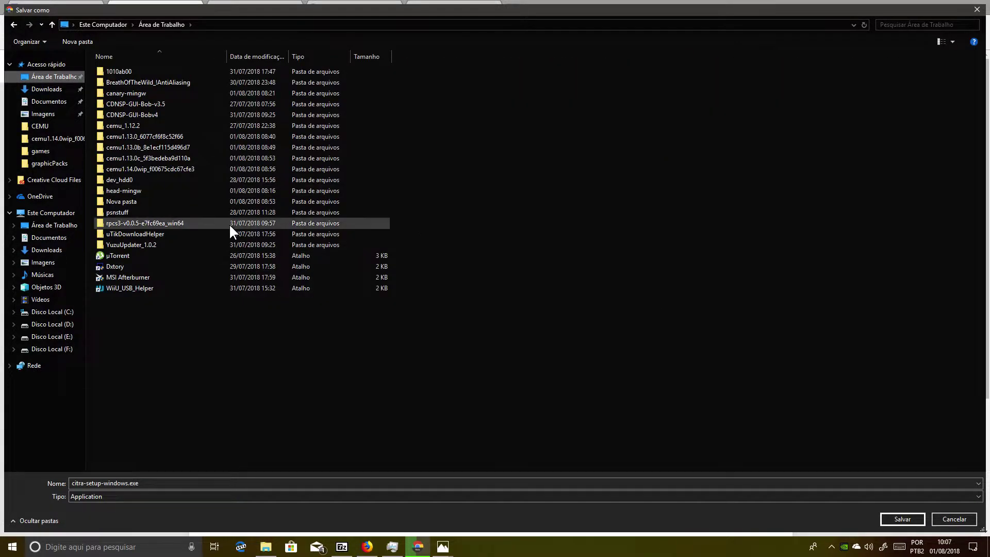
left_click(898, 518)
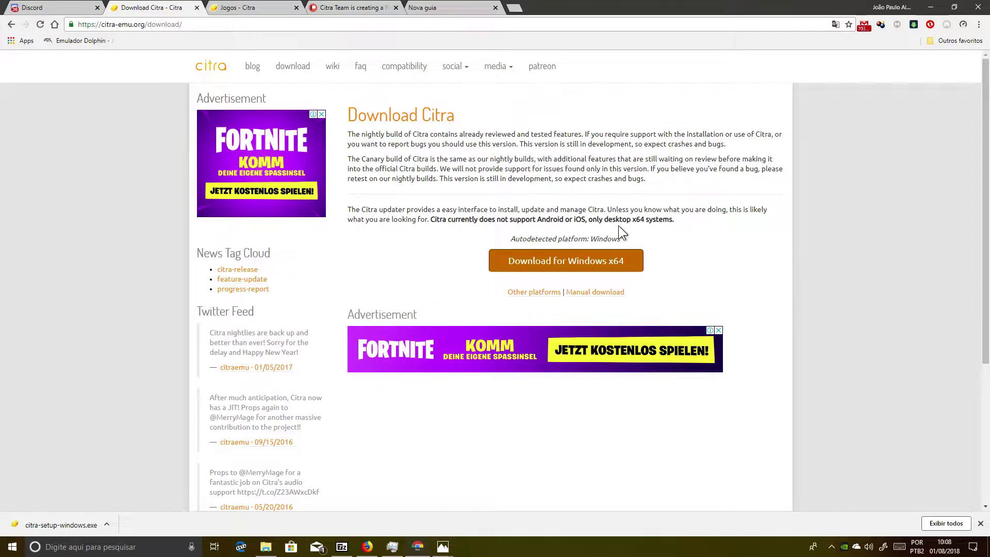
Step: Place the downloaded Citra installer in an empty area in the middle of the desktop and run it
left_click(931, 8)
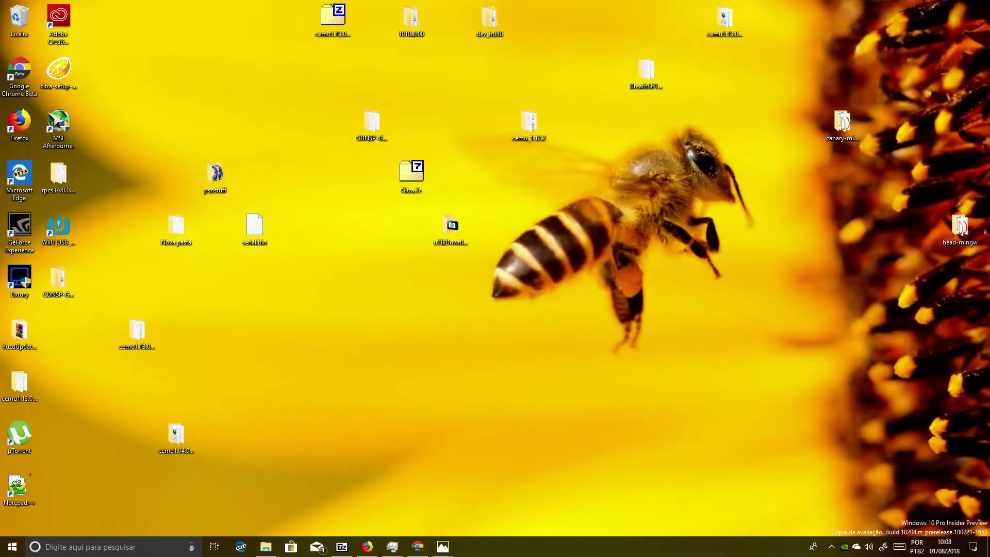
left_click_drag(122, 95, 569, 228)
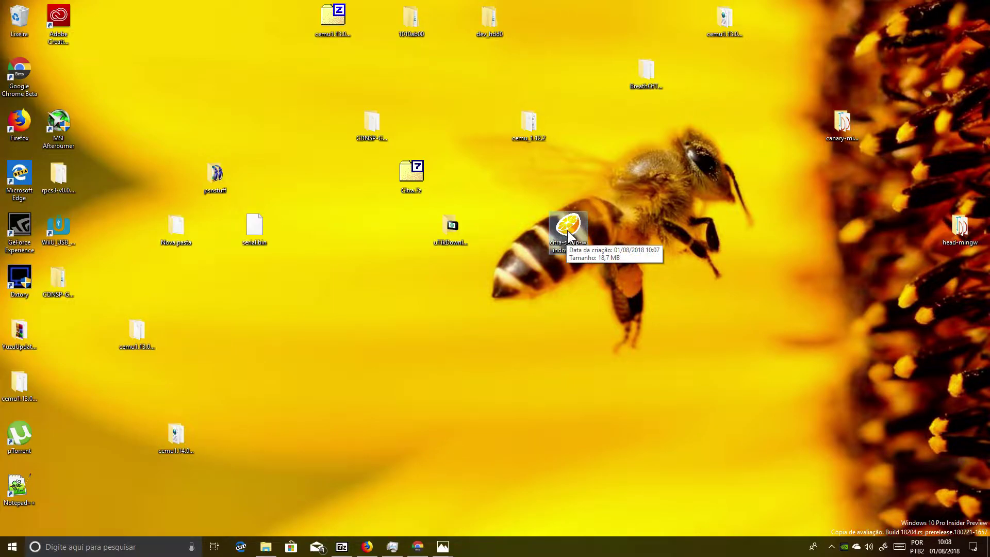
double_click(565, 231)
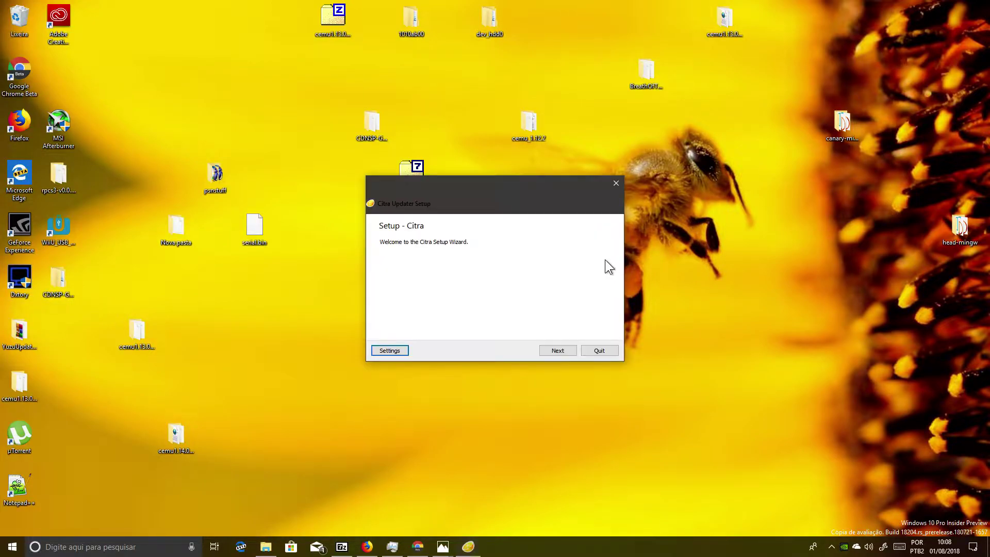
left_click_drag(456, 198, 384, 229)
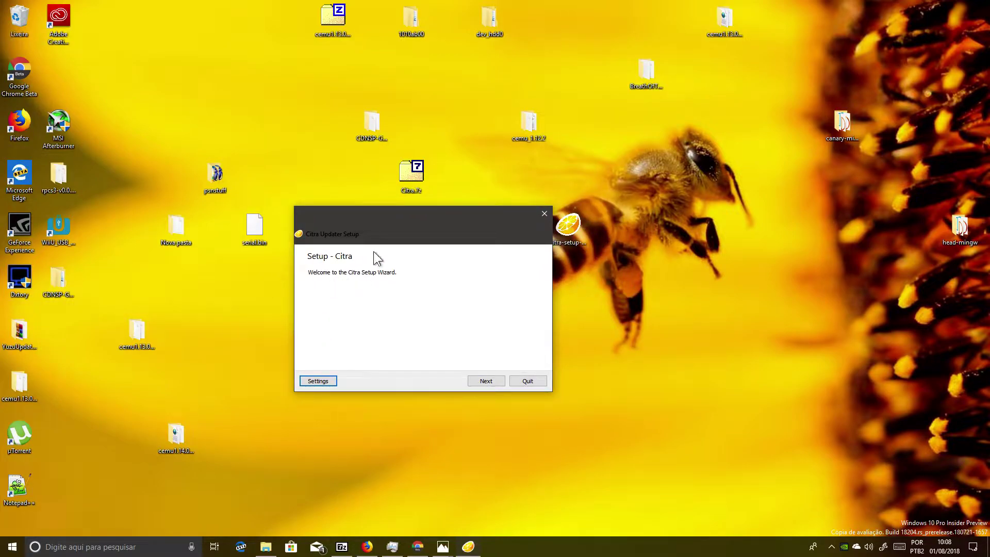
Step: Keep the default installation folder and select both Citra Canary and Citra Nightly as components to install
left_click(480, 382)
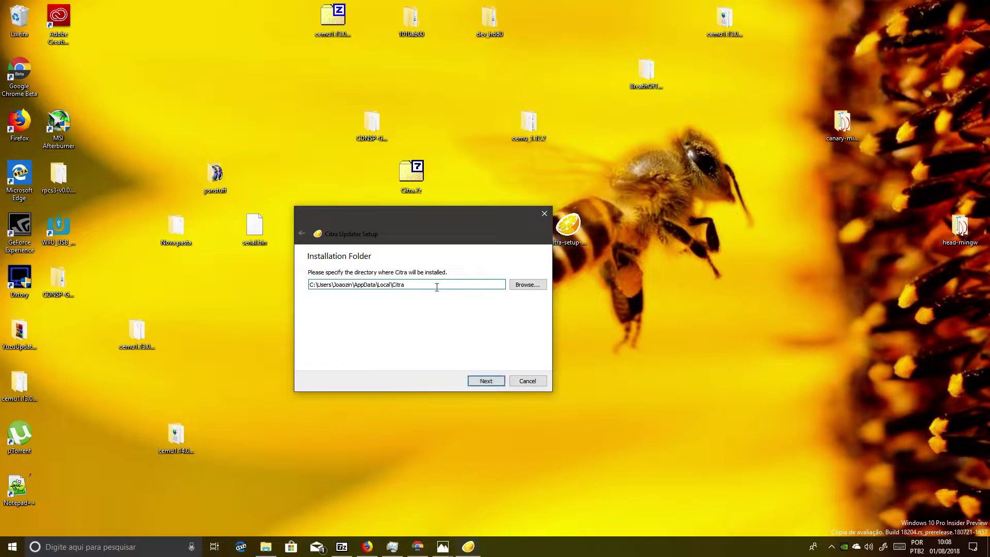
triple_click(352, 284)
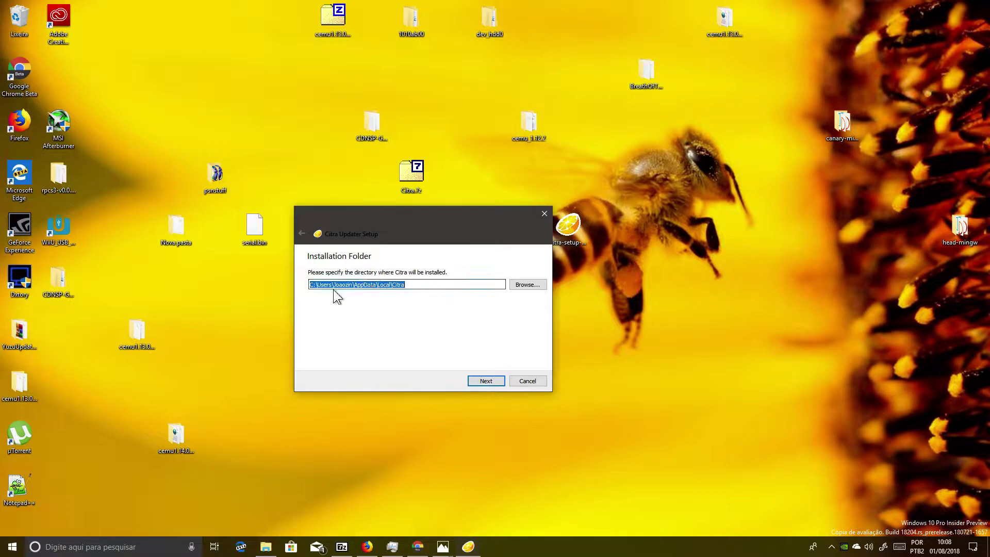
left_click(486, 380)
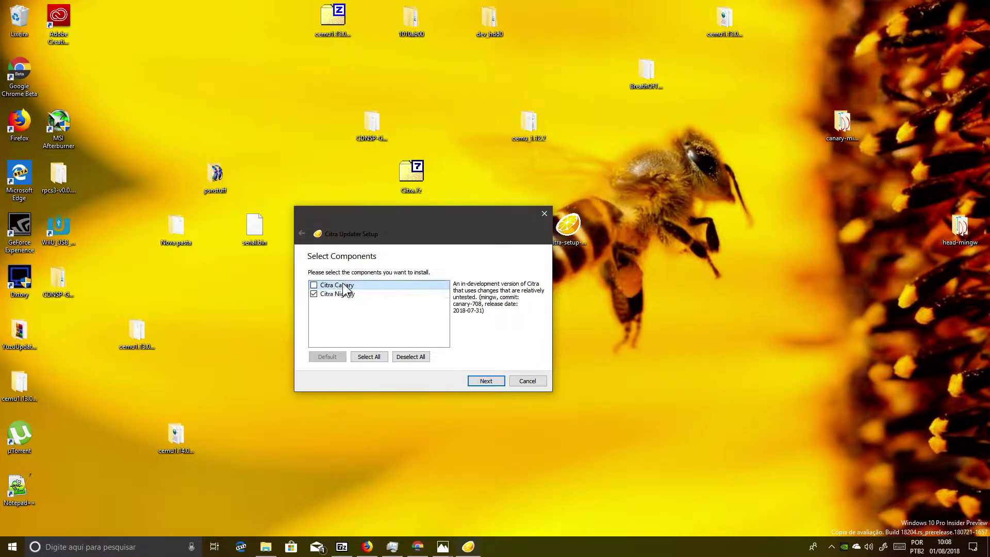
left_click(314, 285)
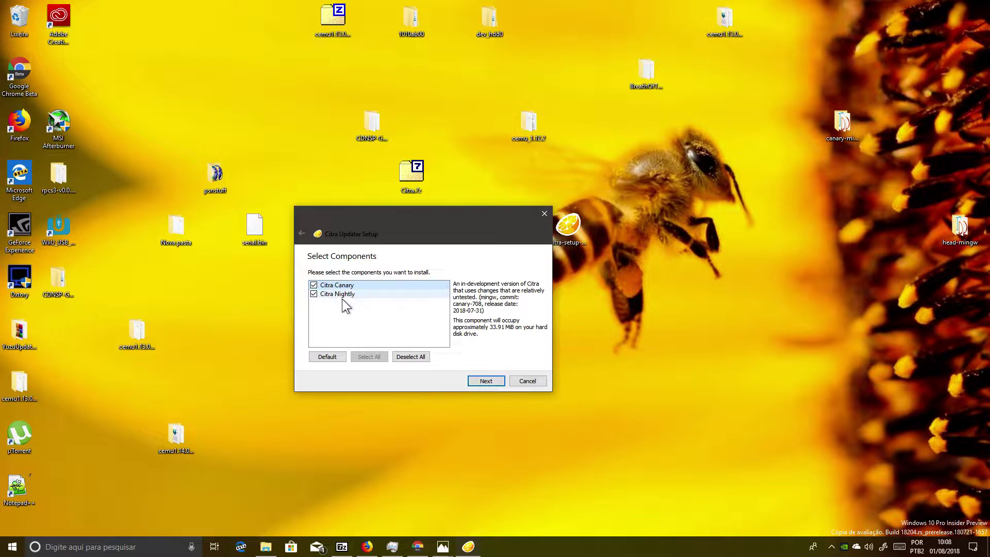
left_click(482, 379)
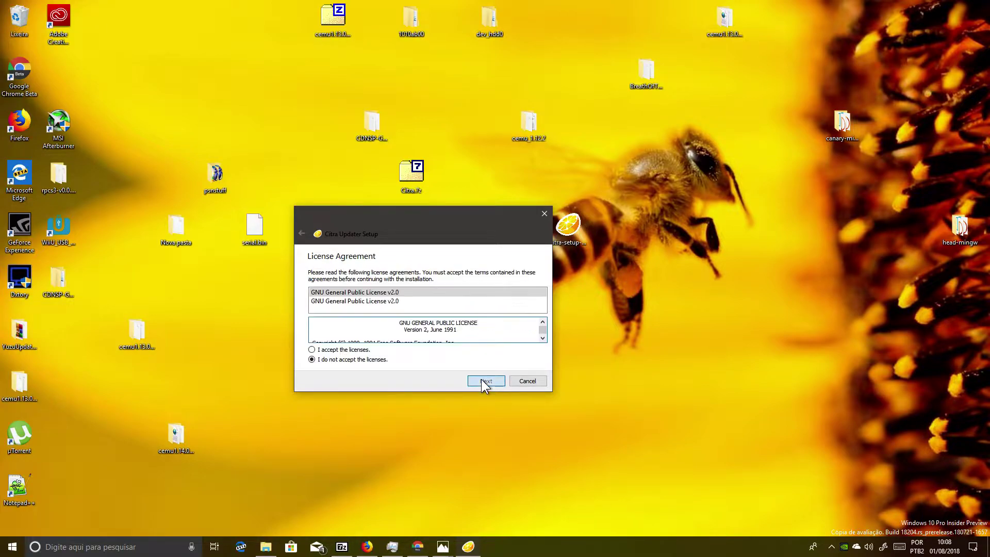
Step: Accept the GNU General Public License terms and start the installation with Citra as the Start Menu folder
left_click(355, 350)
scroll(516, 330, "down", 12)
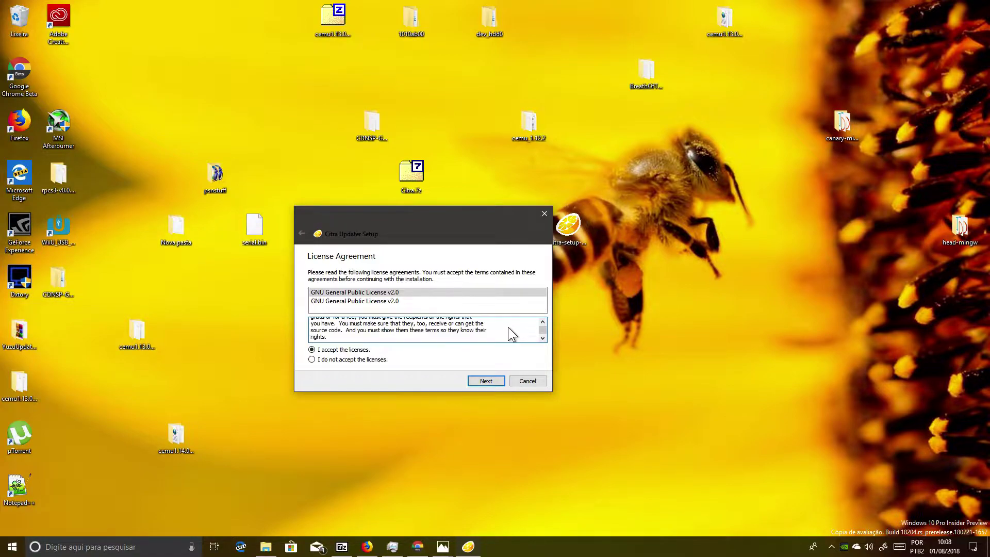
scroll(511, 335, "down", 5)
left_click(485, 382)
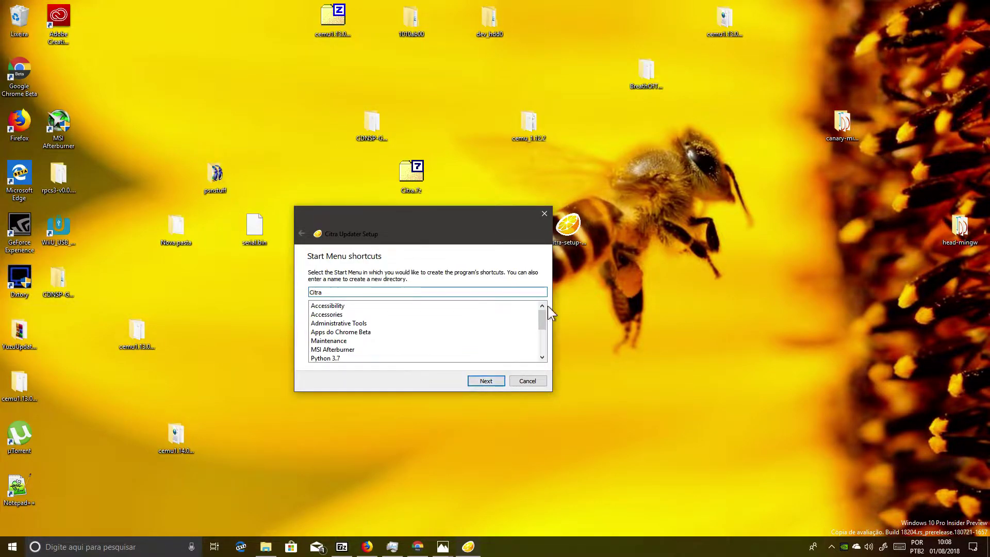
left_click(481, 379)
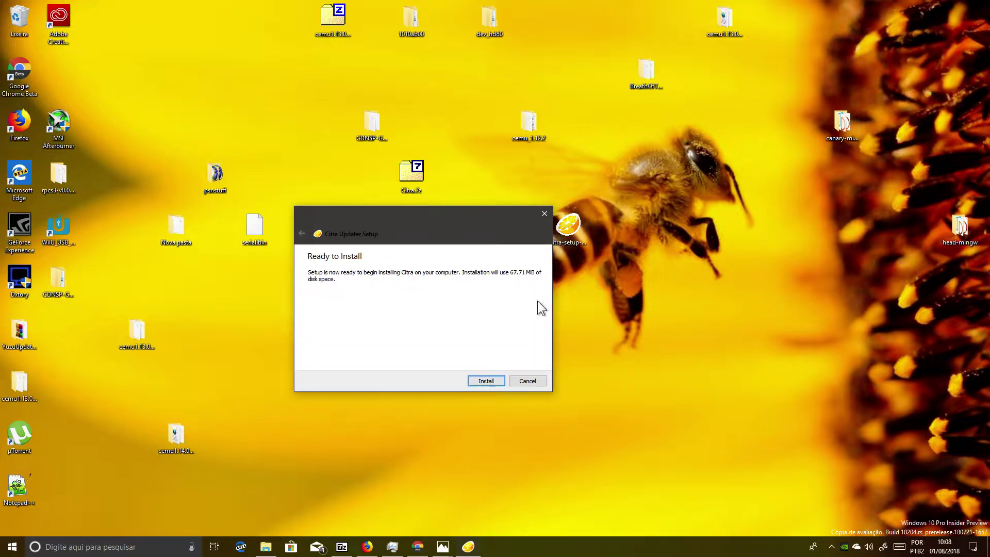
left_click(486, 382)
left_click_drag(443, 211, 738, 169)
Step: Open the Citra.7z archive from the desktop and look inside its Citra folder
left_click_drag(409, 175, 342, 238)
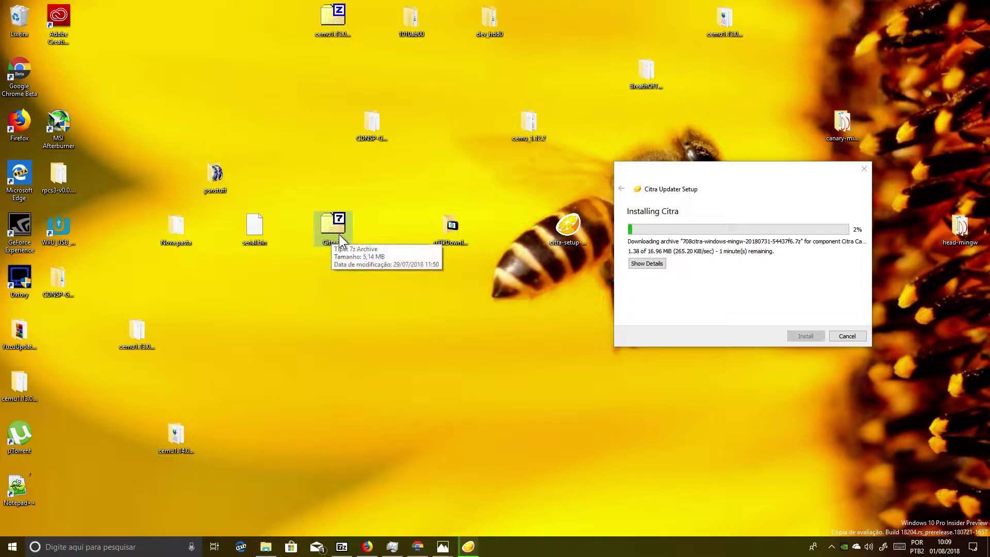
double_click(336, 230)
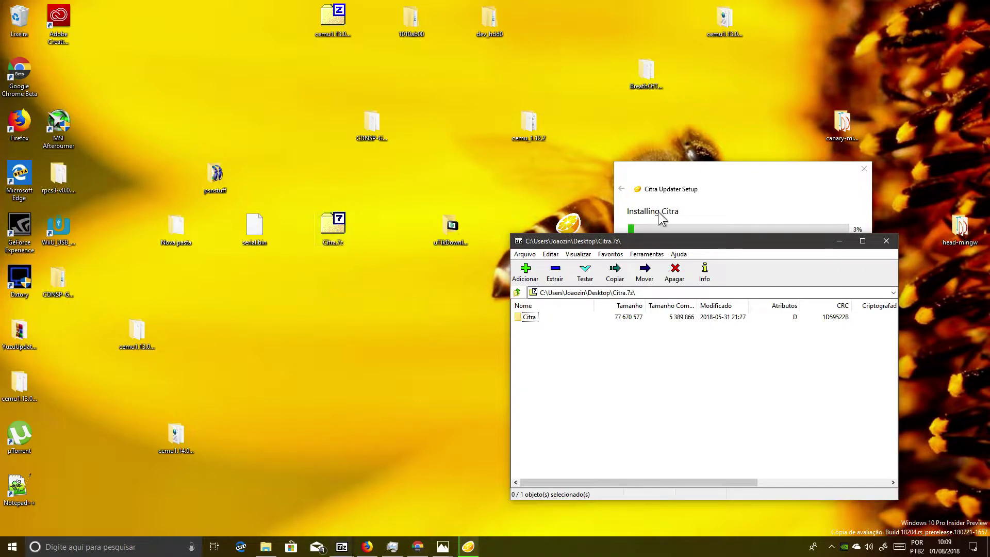
left_click_drag(615, 238, 316, 129)
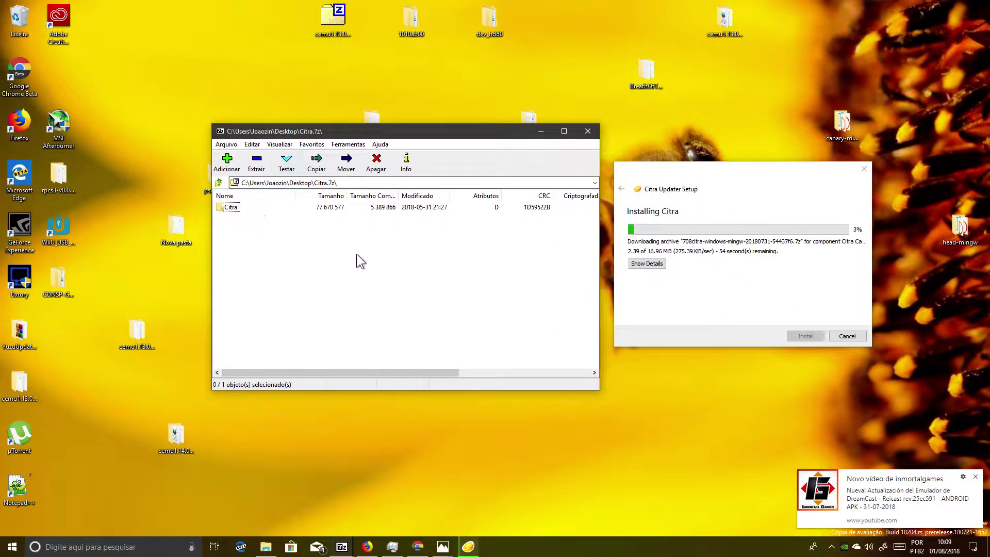
double_click(231, 207)
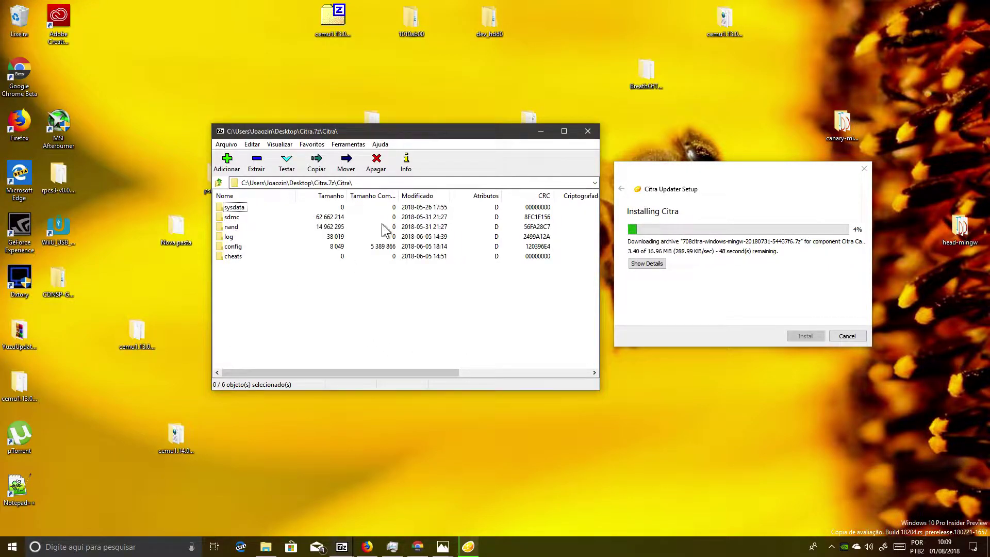
Step: View the opened Anotação (7).png image of the missing 3DS system archive error, and close the Citra.7z archive
left_click(437, 545)
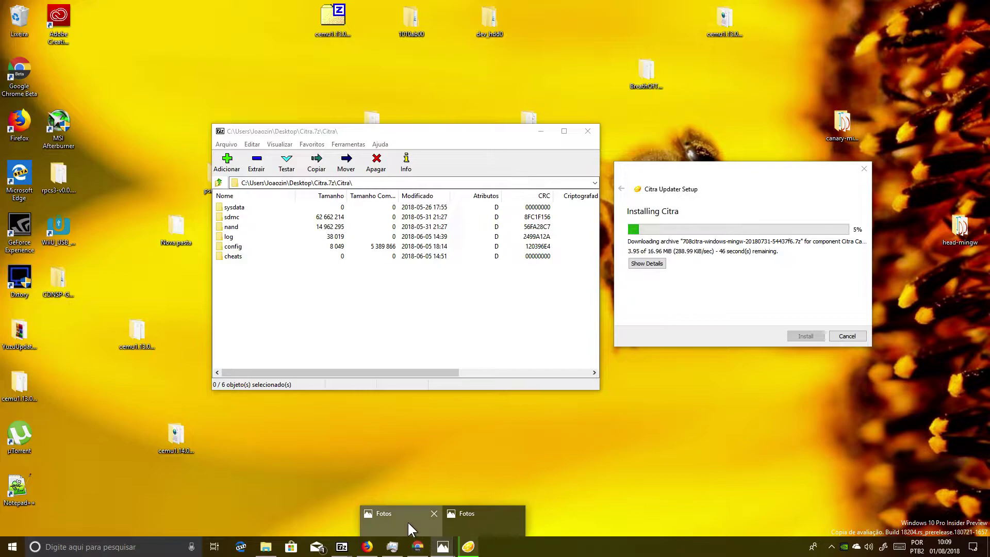
left_click(413, 525)
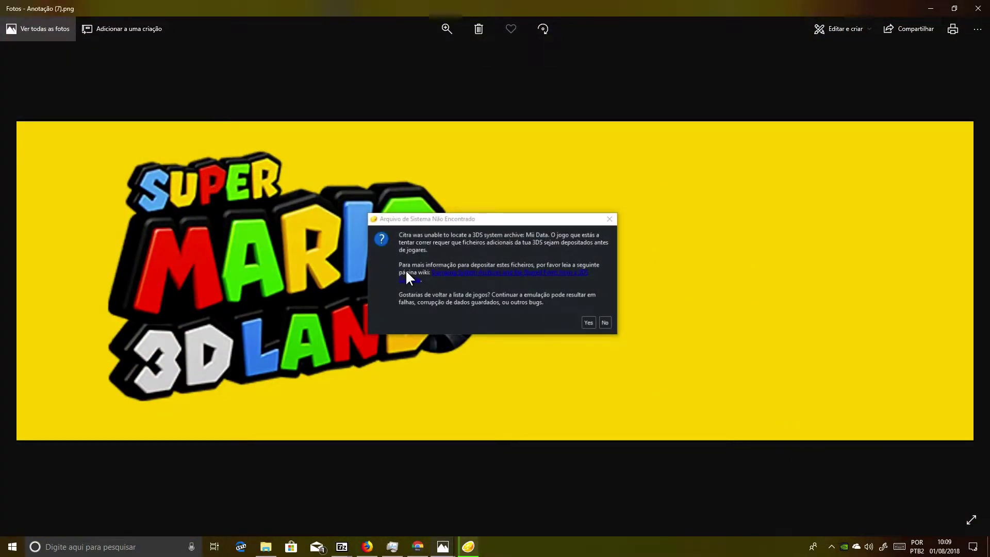
left_click(931, 8)
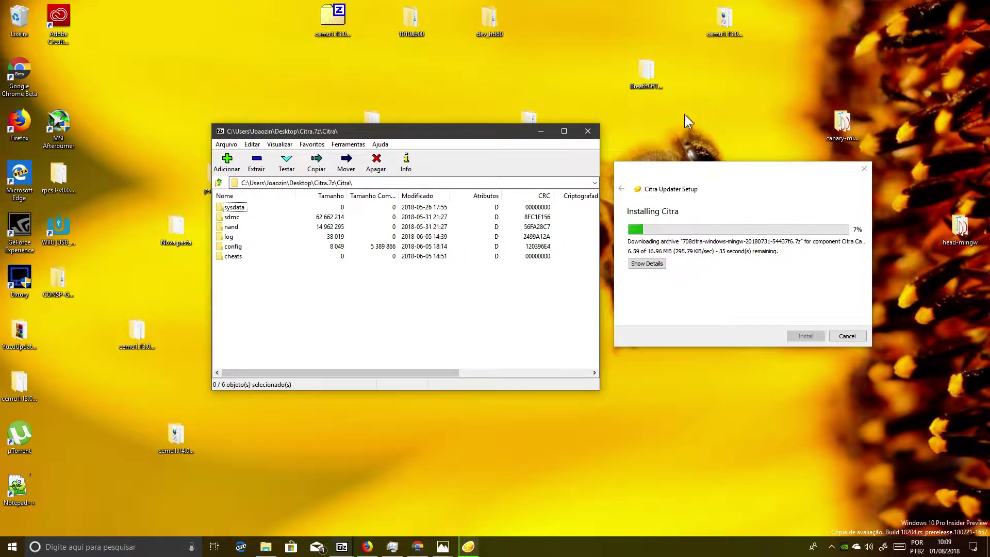
left_click(587, 131)
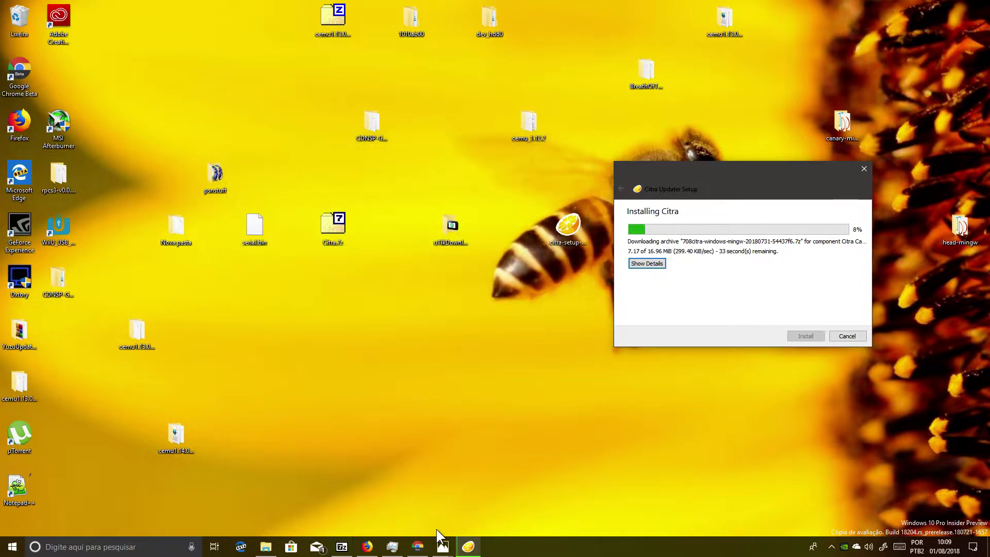
Step: Switch to Discord in the browser and view the citra-user channel of the Emulation Channel server
left_click(417, 547)
left_click(52, 7)
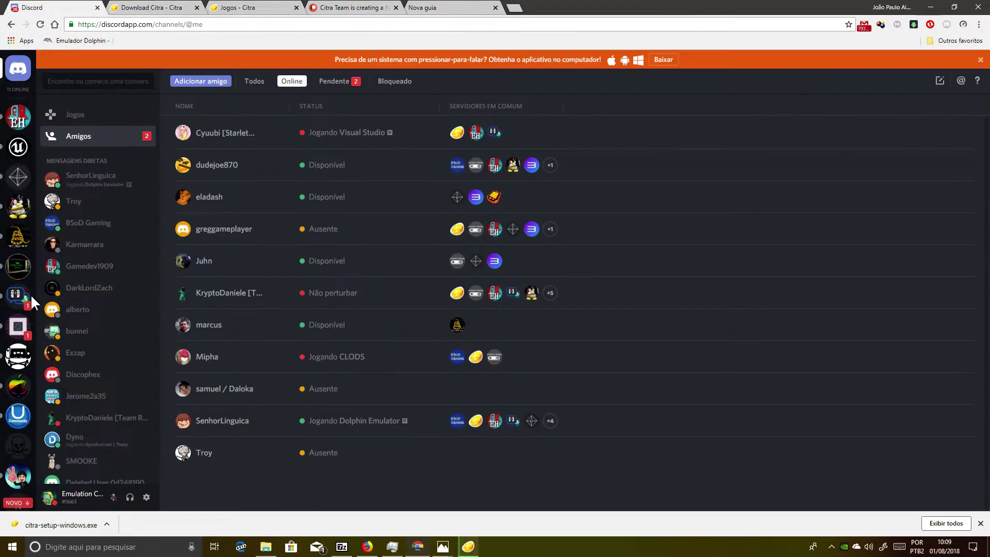
scroll(10, 361, "down", 3)
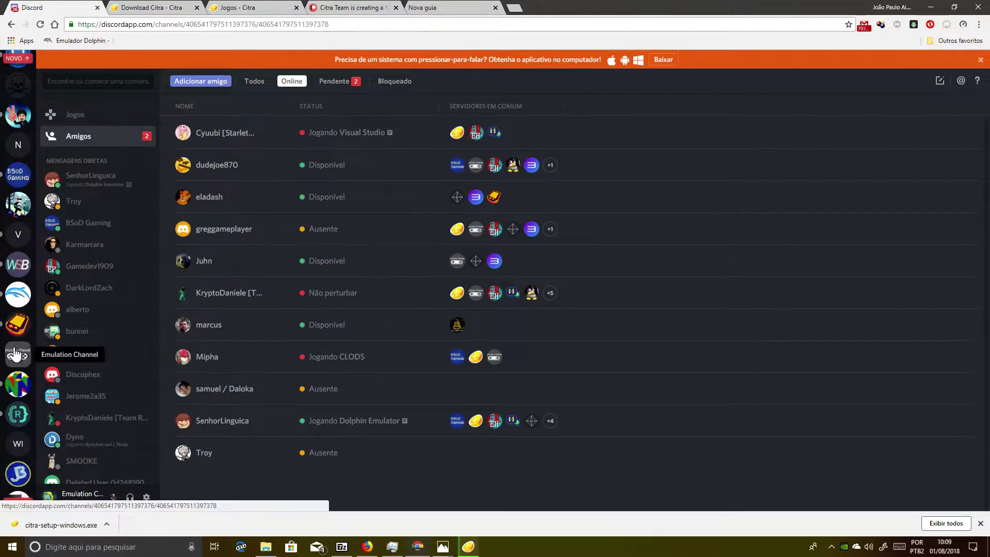
left_click(18, 354)
left_click(75, 265)
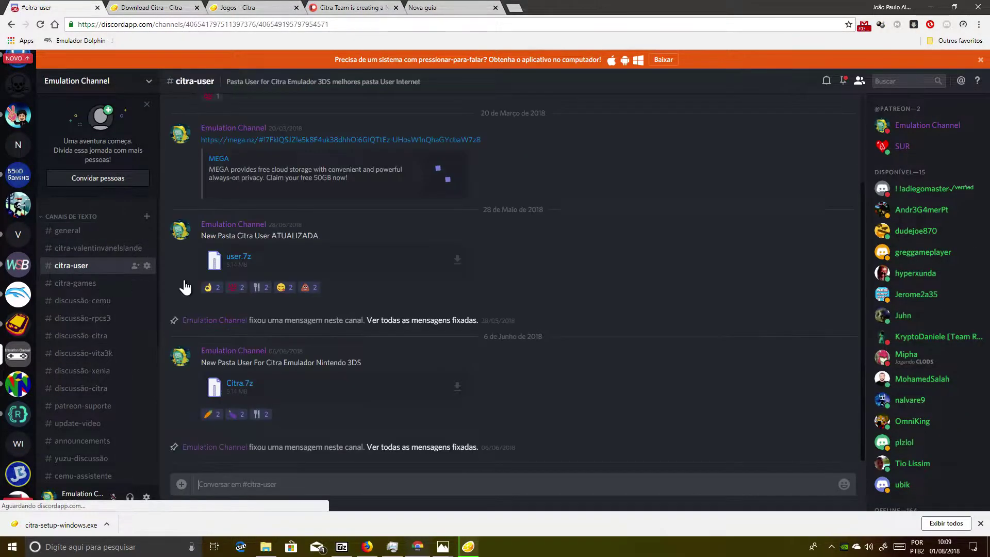
scroll(515, 258, "down", 2)
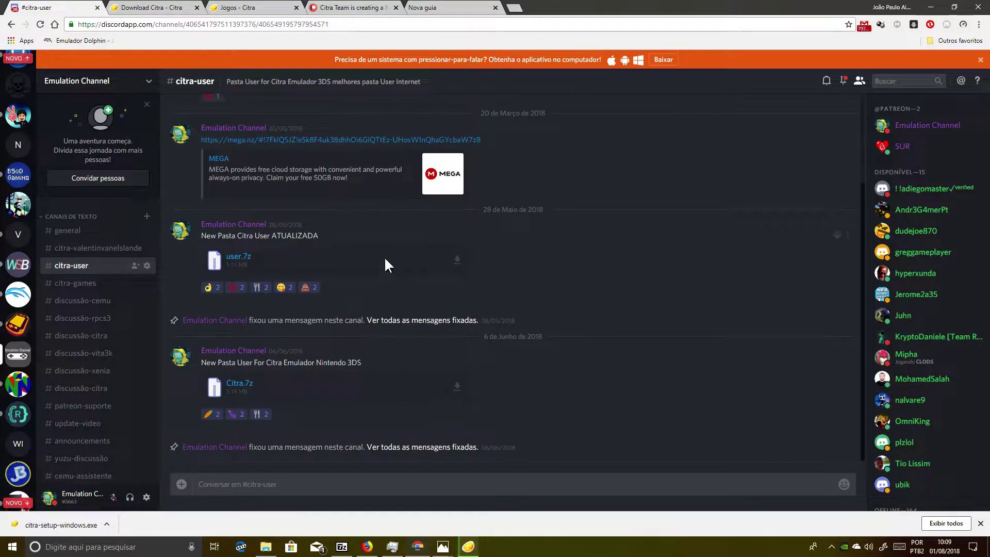
Step: View the server's citra-valentinvanelslande and general channels, and return to the desktop
left_click(74, 248)
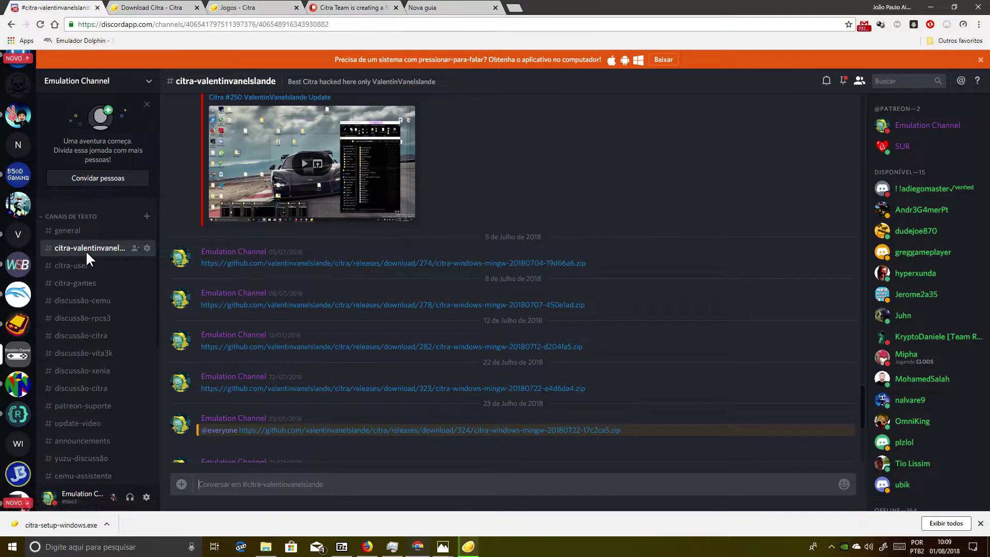
left_click(59, 230)
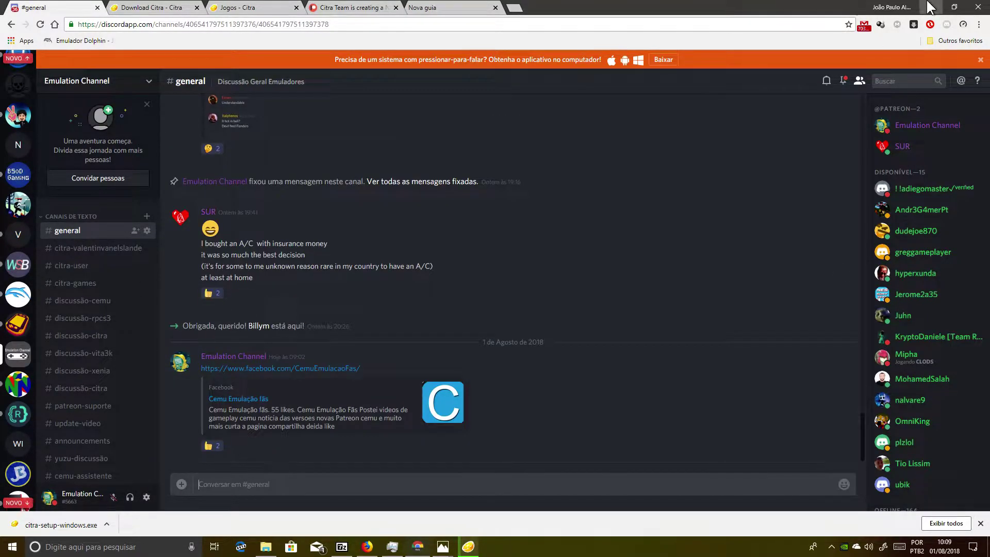
left_click(933, 6)
Step: Open the AppData folder with the Run command and retry the interrupted Citra Canary download
left_click_drag(681, 186, 530, 201)
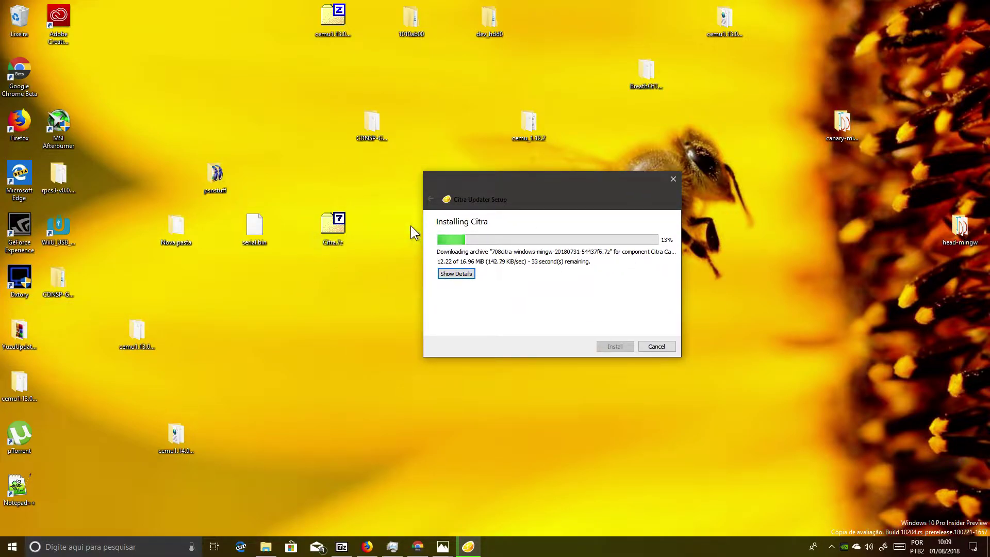
left_click(330, 235)
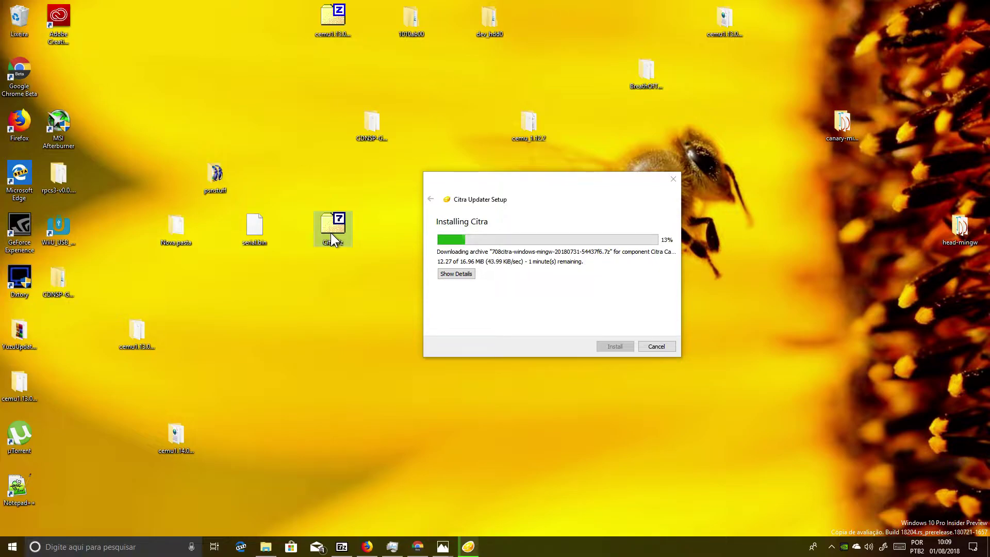
key("super+r")
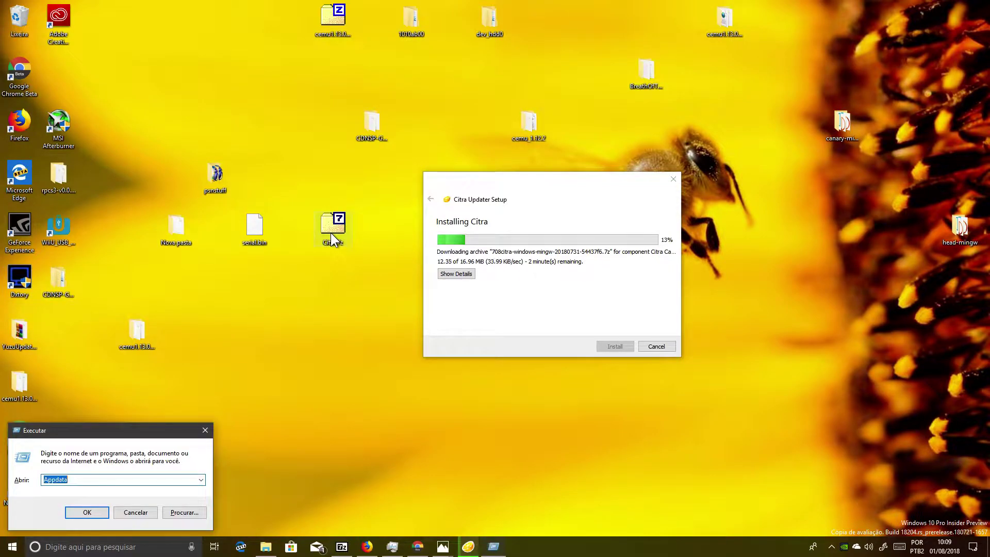
key("Return")
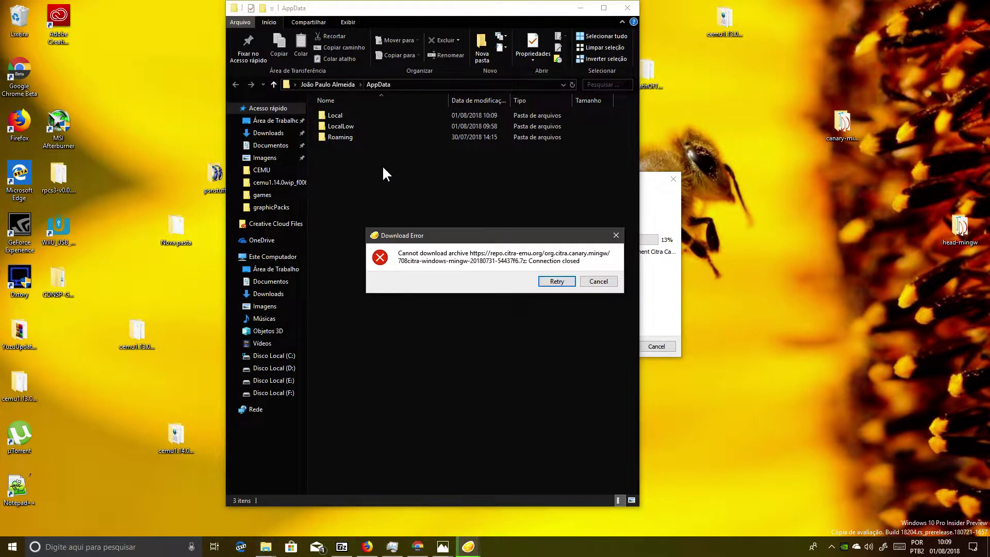
left_click(557, 281)
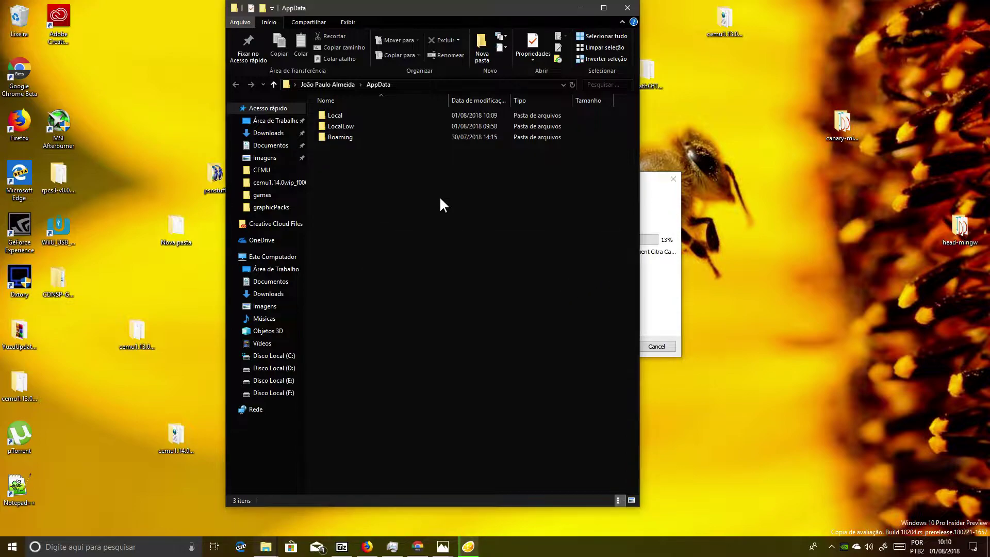
Step: Open the Roaming folder inside AppData and select its Citra folder
double_click(332, 137)
left_click_drag(387, 8, 525, 36)
left_click(472, 155)
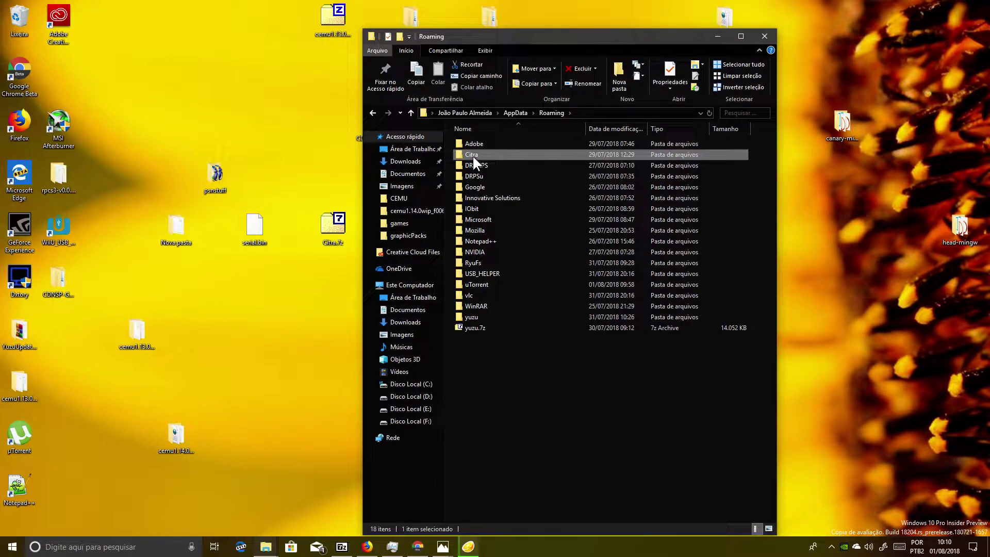
mouse_move(469, 156)
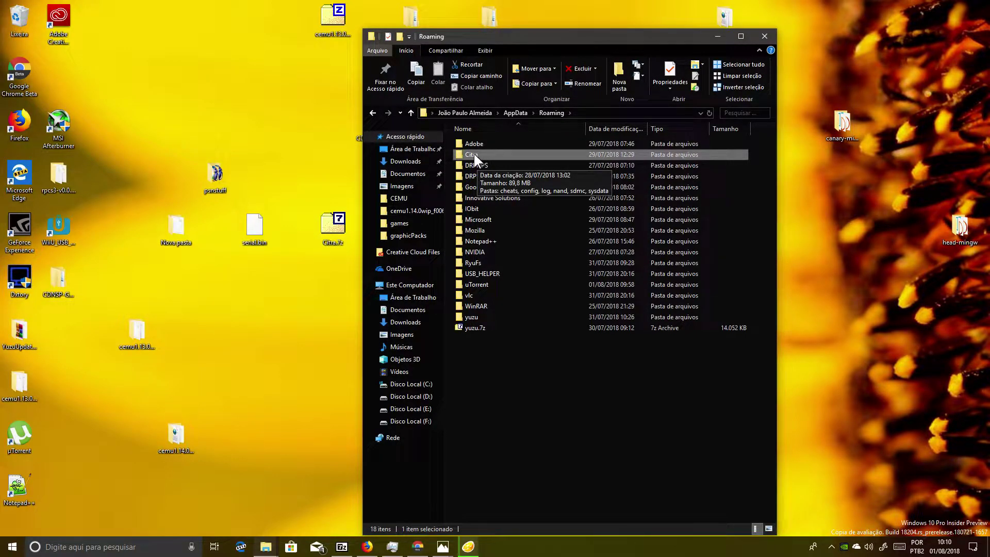
Step: Open Citra.7z beside the Roaming window, select the archive's Citra folder, and minimize both windows
left_click_drag(511, 36, 585, 58)
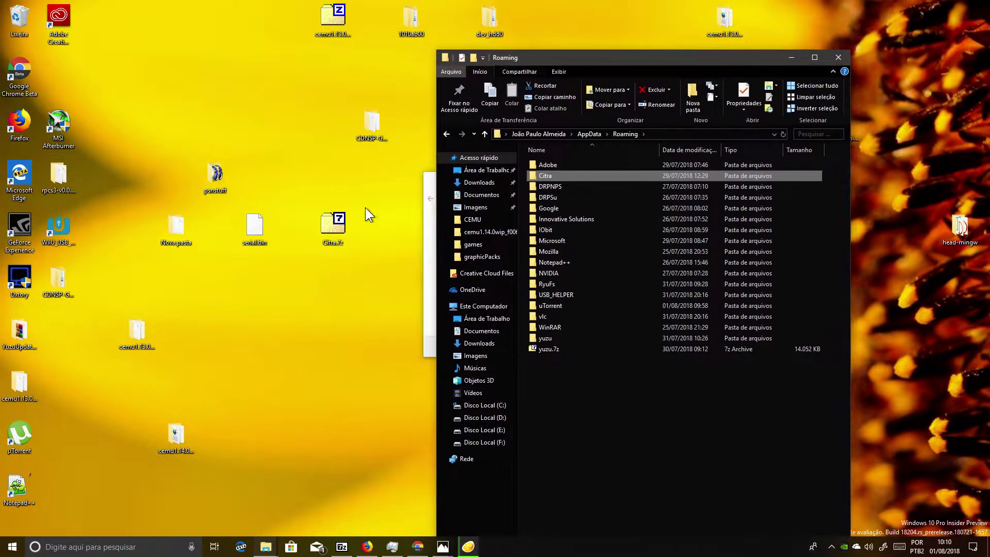
double_click(341, 232)
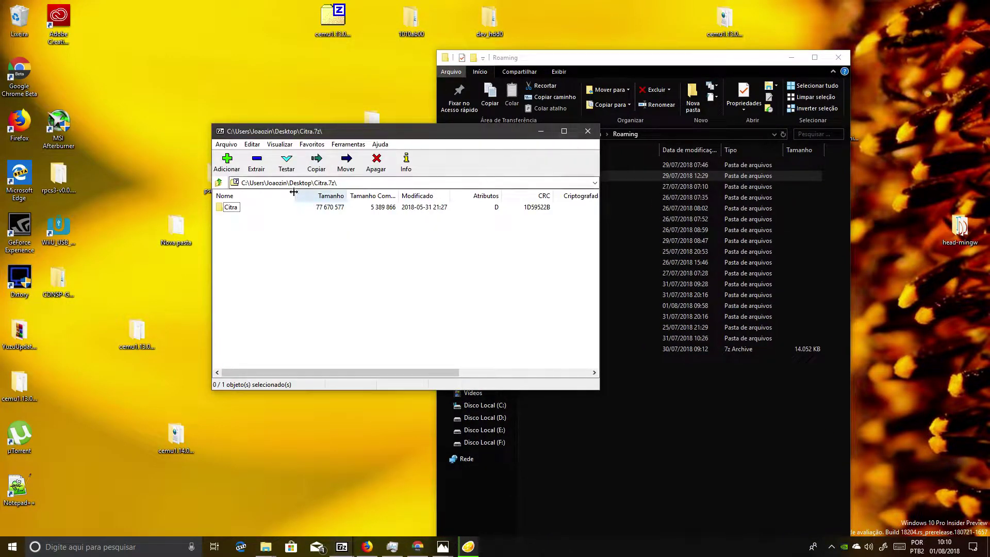
left_click_drag(285, 133, 241, 183)
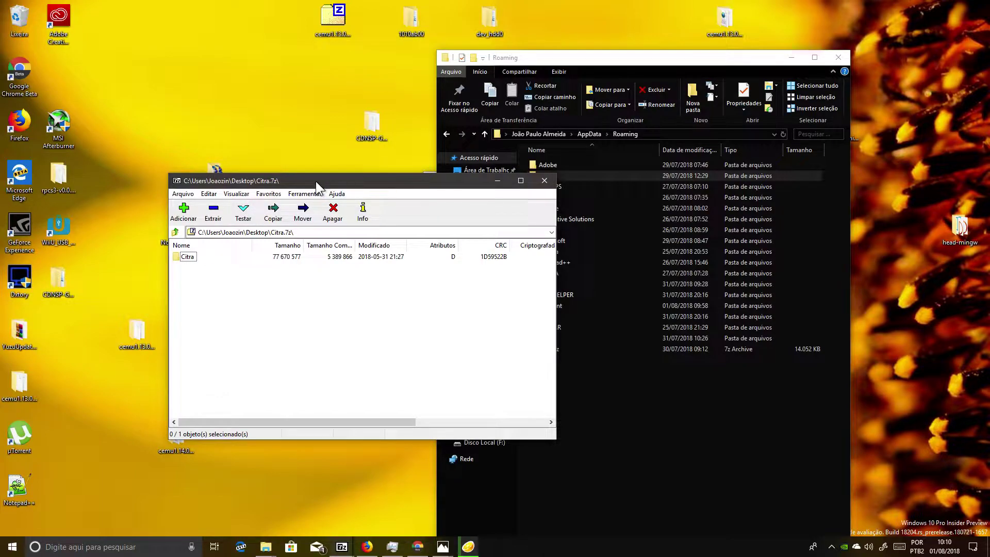
left_click_drag(212, 176, 158, 156)
left_click_drag(394, 233, 677, 362)
left_click_drag(240, 310, 113, 236)
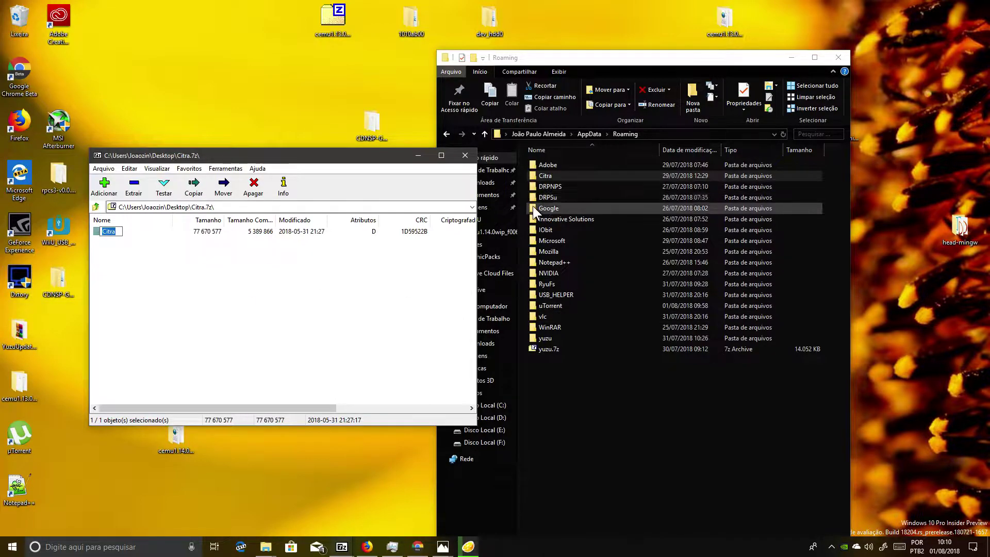
left_click(418, 155)
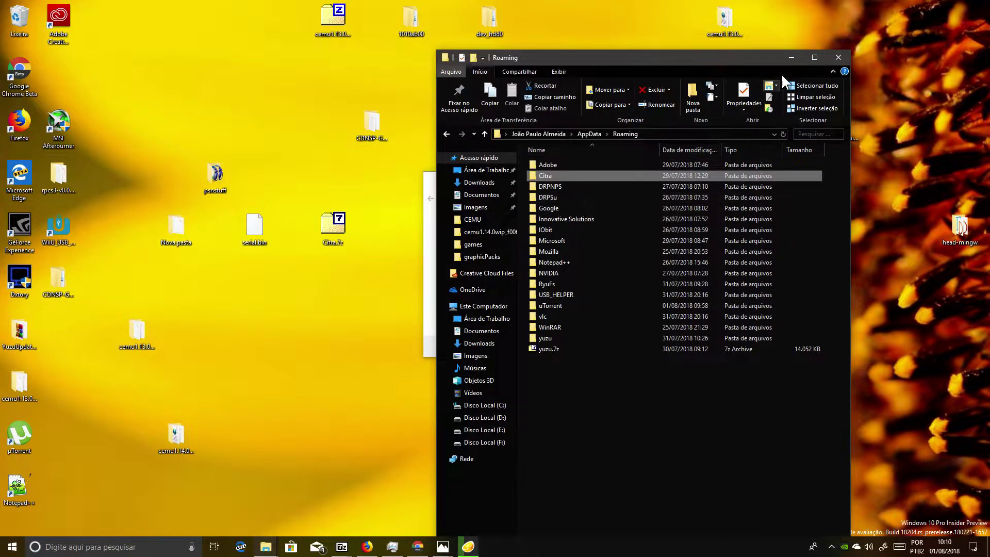
left_click(789, 59)
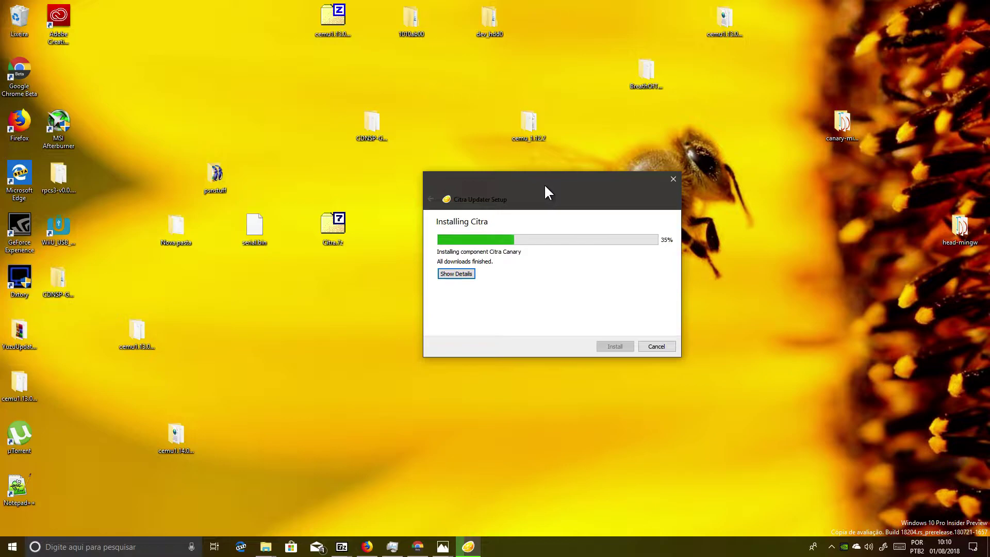
Step: View the Anotação (7).png image of the Mii Data archive error again, and finish the Citra setup wizard
left_click_drag(543, 183, 438, 187)
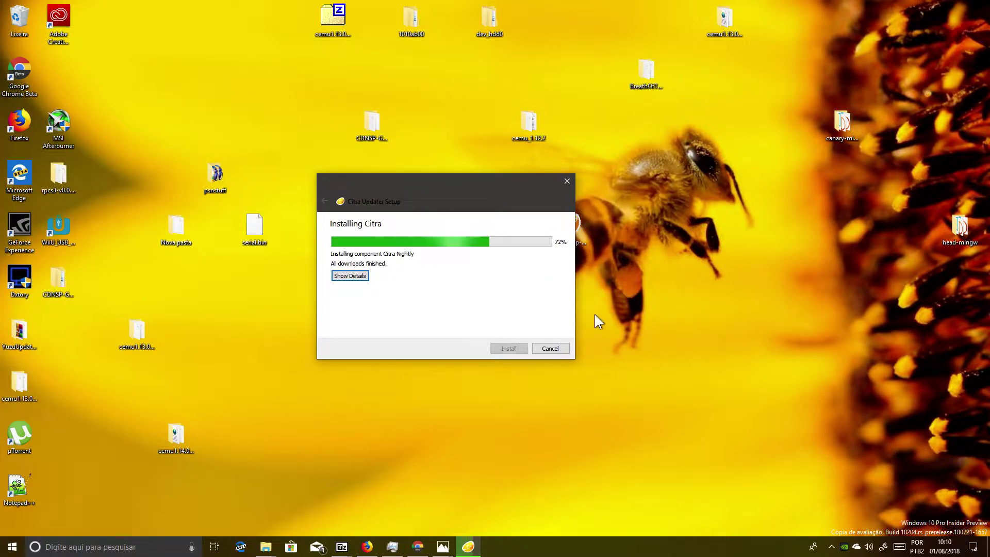
mouse_move(443, 547)
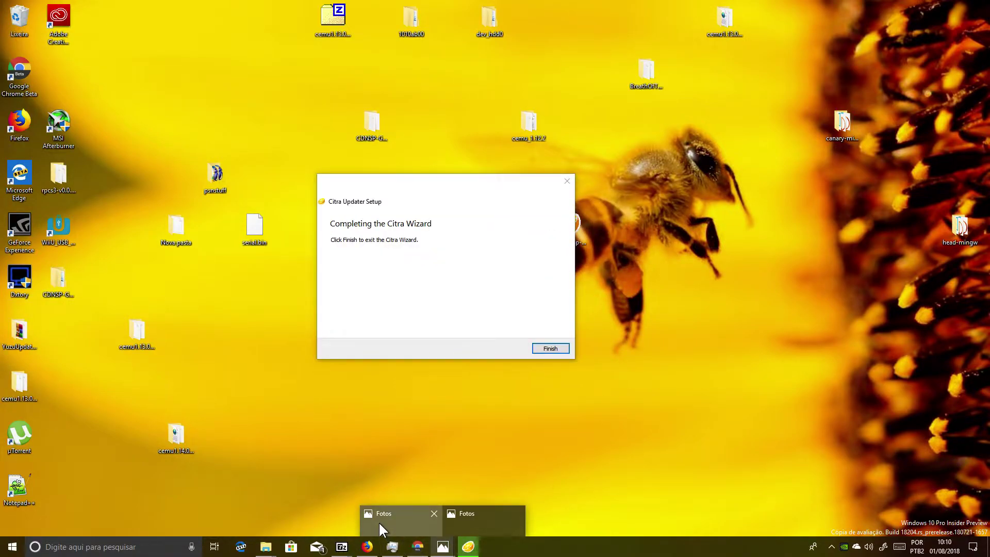
left_click(387, 524)
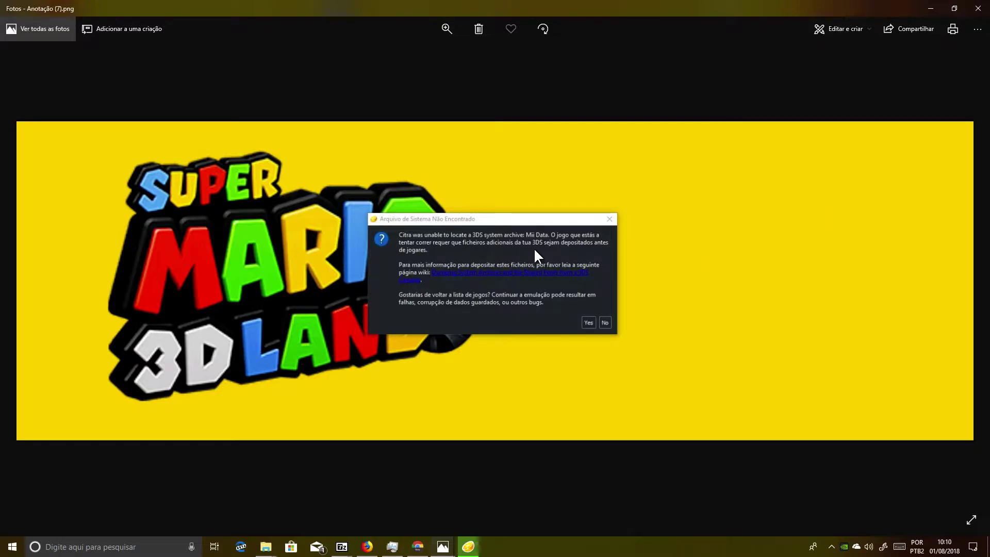
left_click(930, 8)
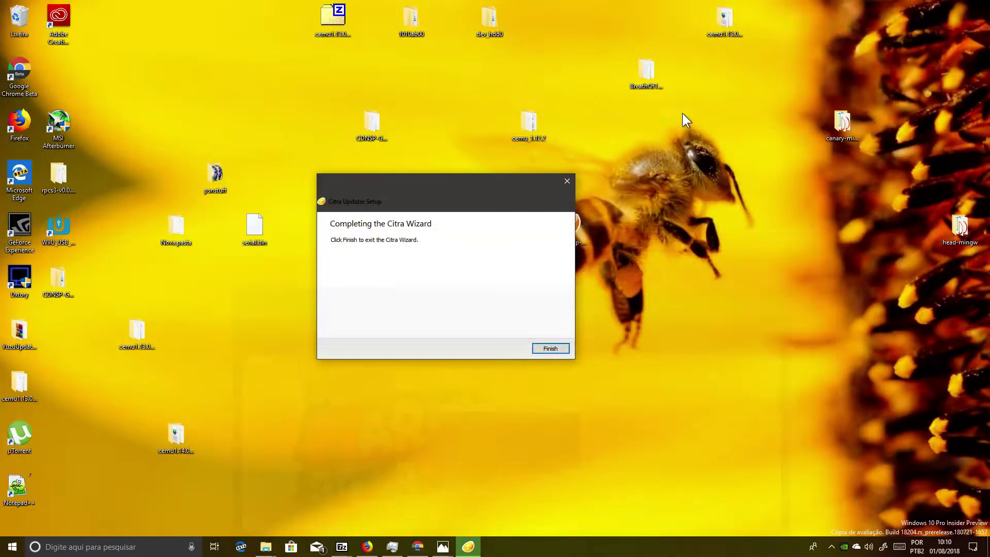
left_click(549, 348)
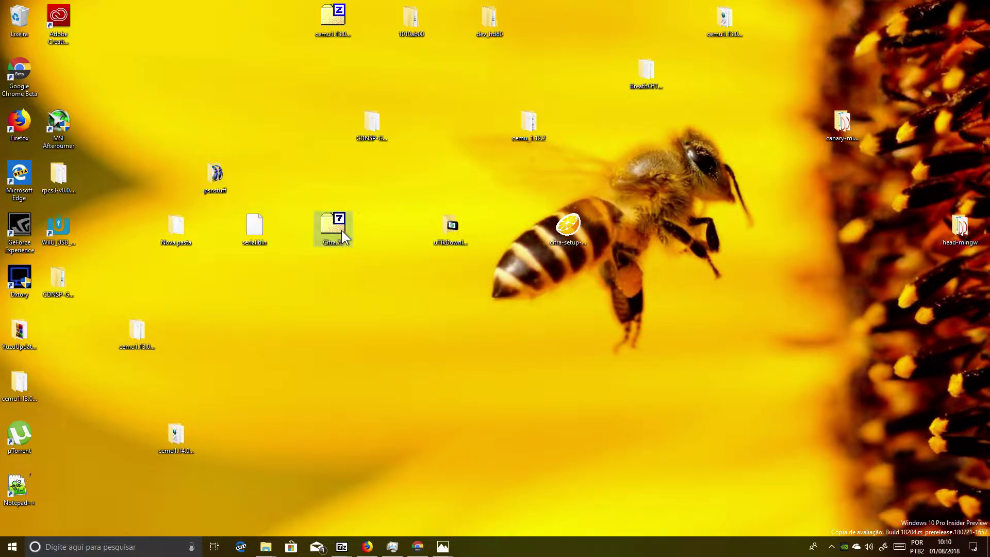
Step: Launch the newly installed Citra Canary and restore its maximized window to a smaller size
key("super")
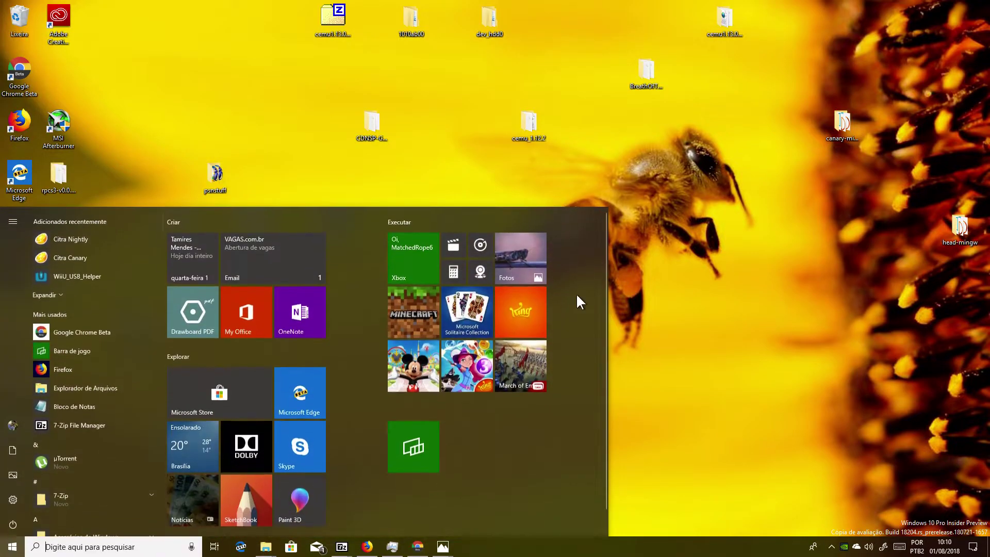
left_click(66, 256)
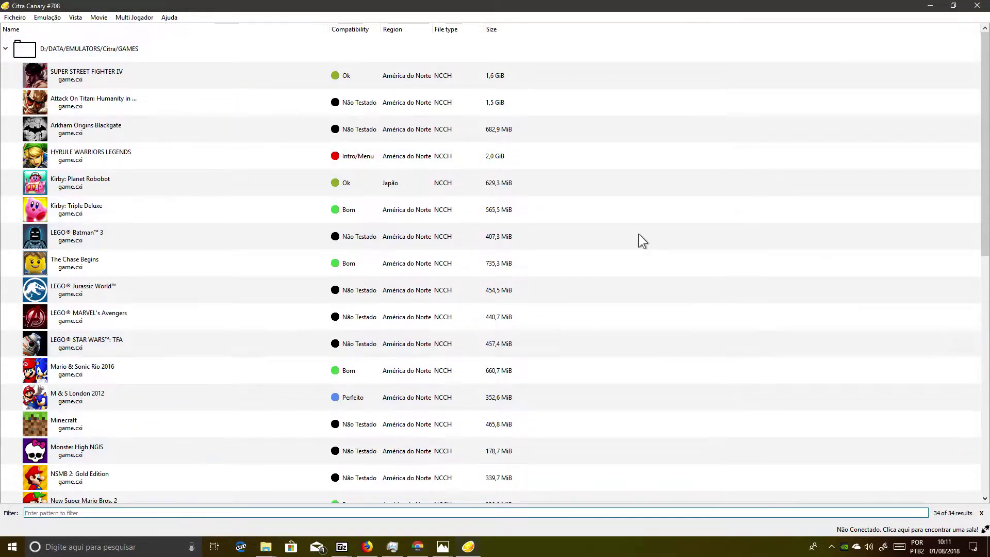
left_click(953, 5)
Step: Look through the options of the D:/DATA/EMULATORS/Citra/GAMES directory and Citra's main commands without changing anything
right_click(233, 156)
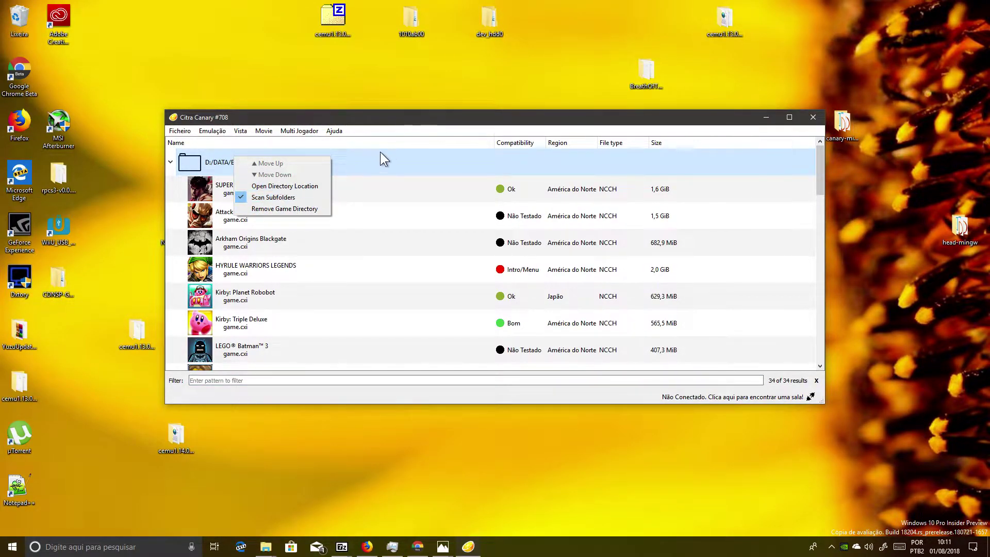
left_click(479, 124)
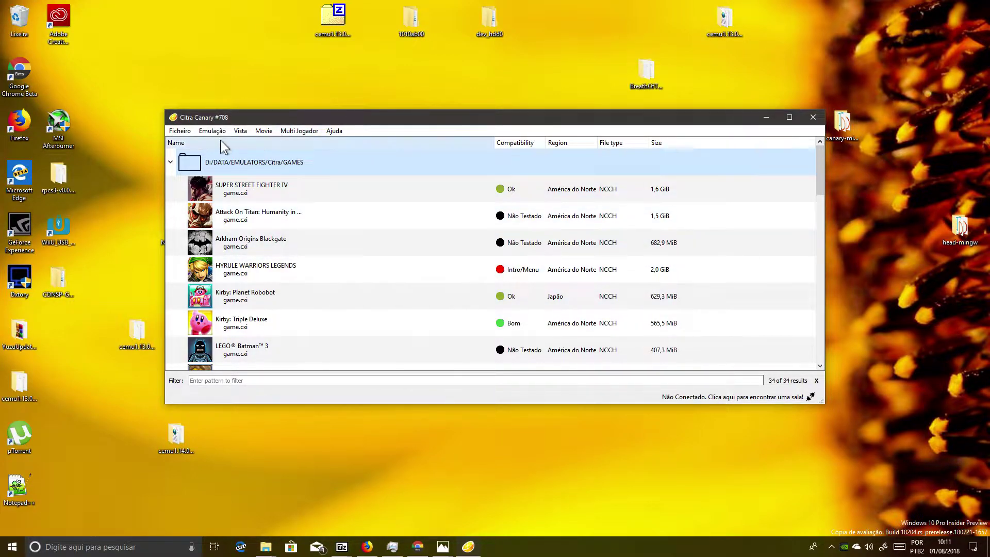
left_click(180, 131)
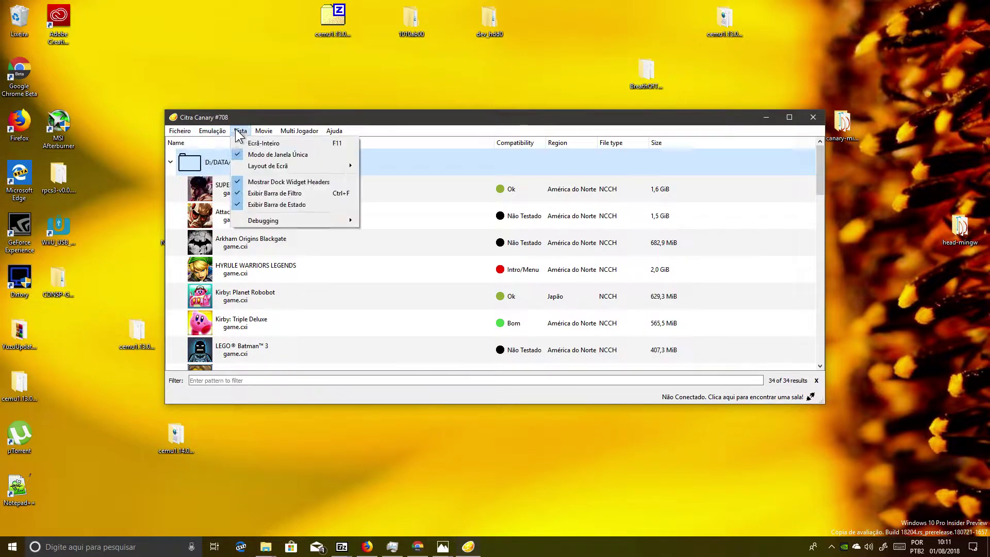
mouse_move(334, 131)
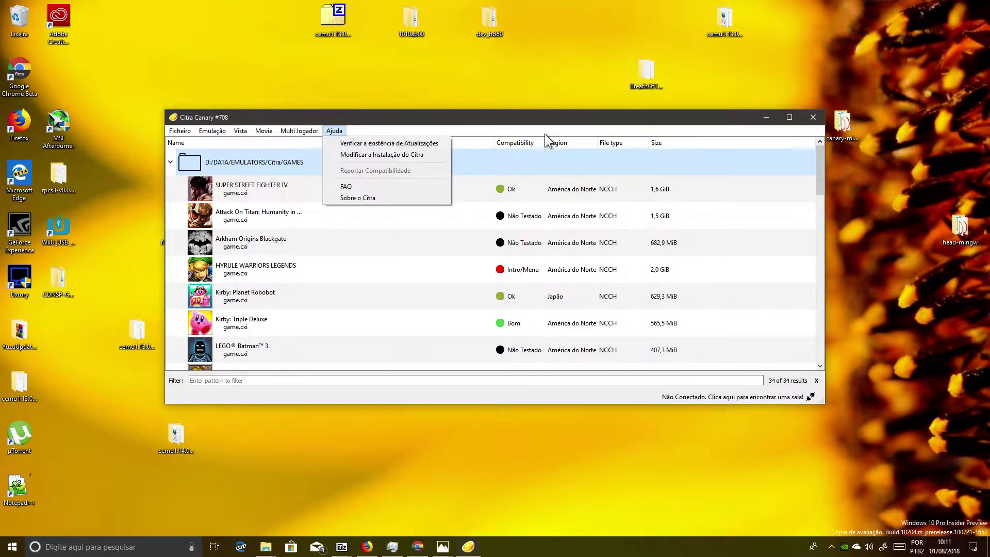
key("Escape")
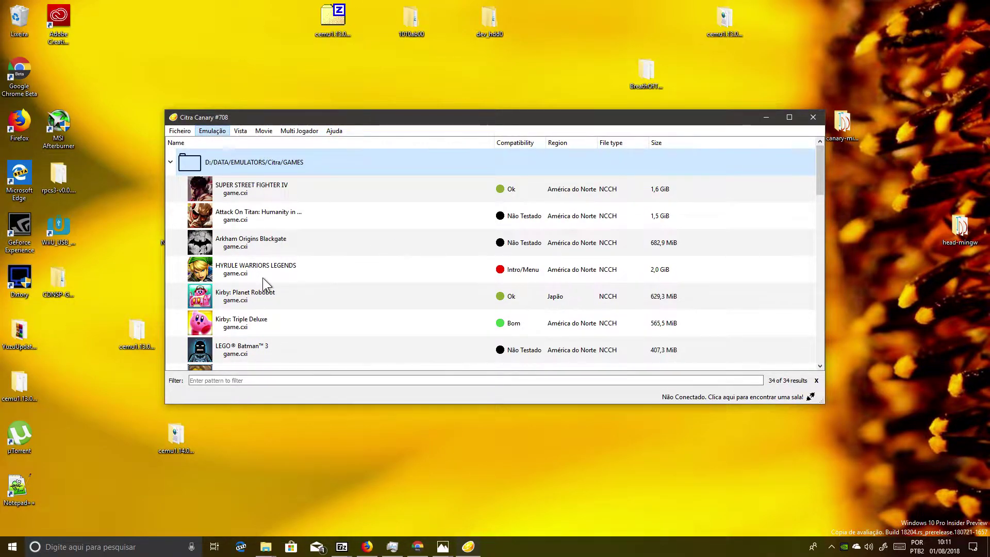
Step: In the Citra configuration, set the system language to Português and the country to Brazil
left_click(435, 213)
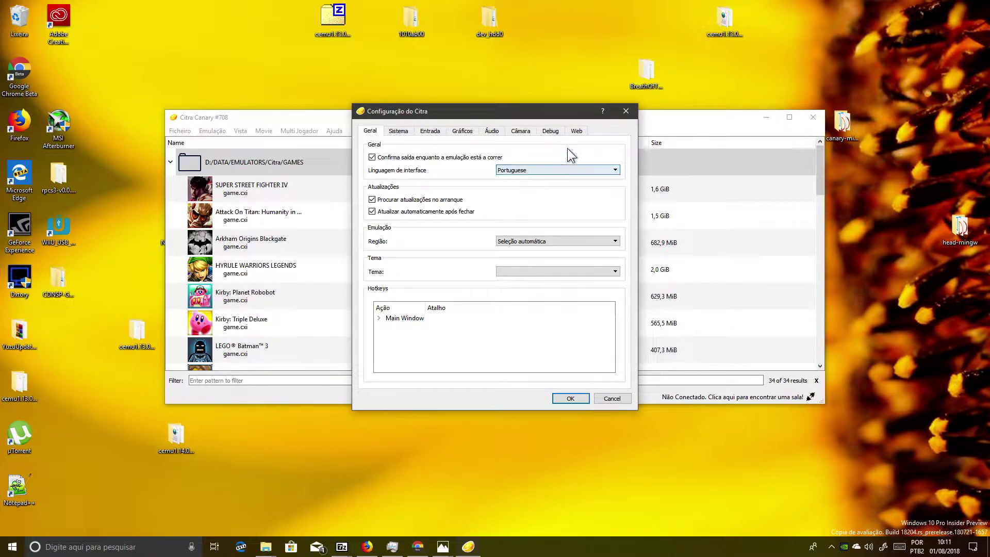
left_click(405, 130)
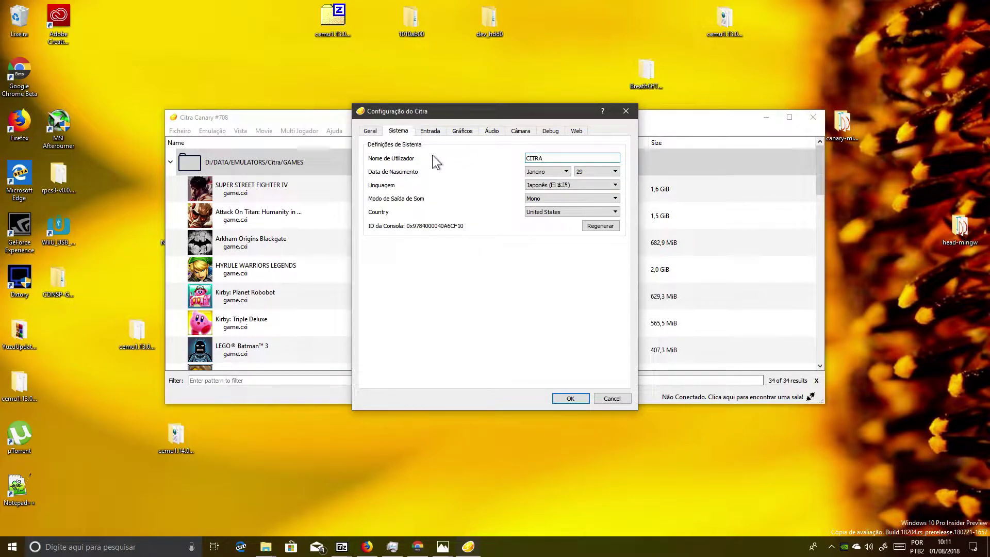
left_click(564, 185)
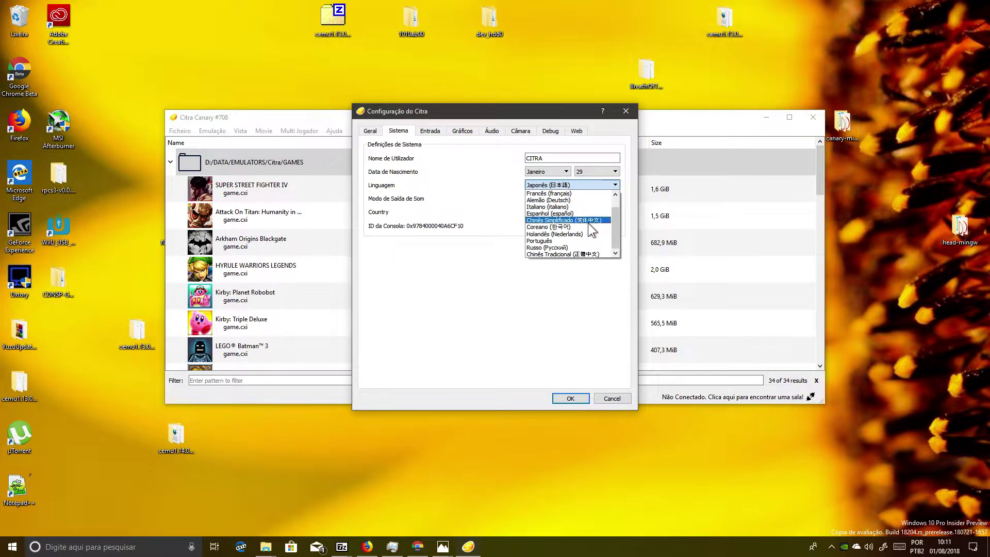
scroll(548, 249, "down", 1)
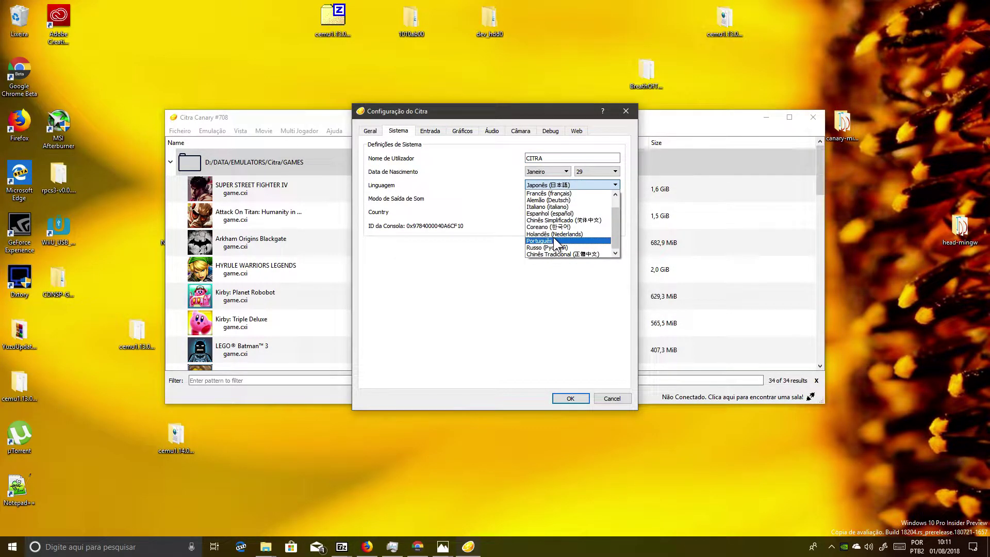
left_click(556, 241)
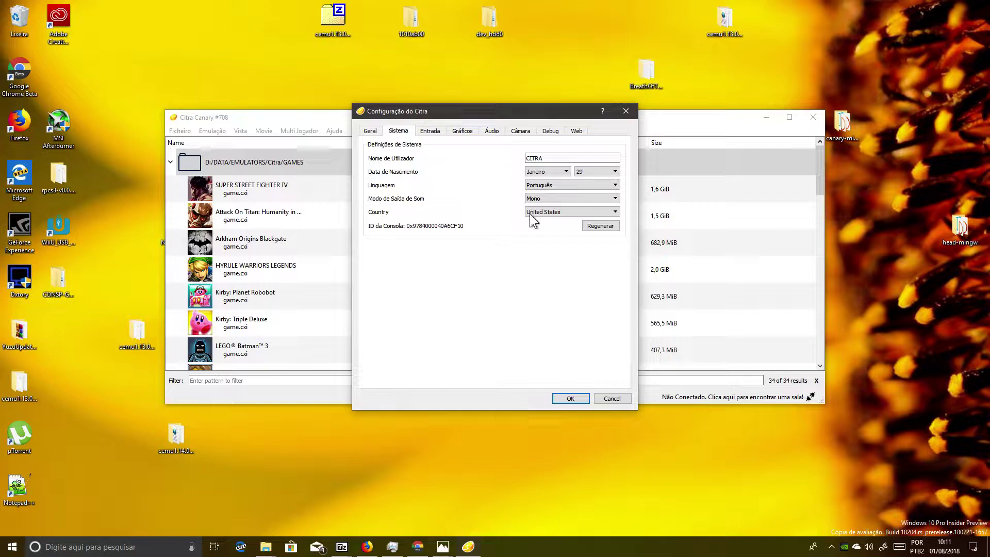
left_click(559, 213)
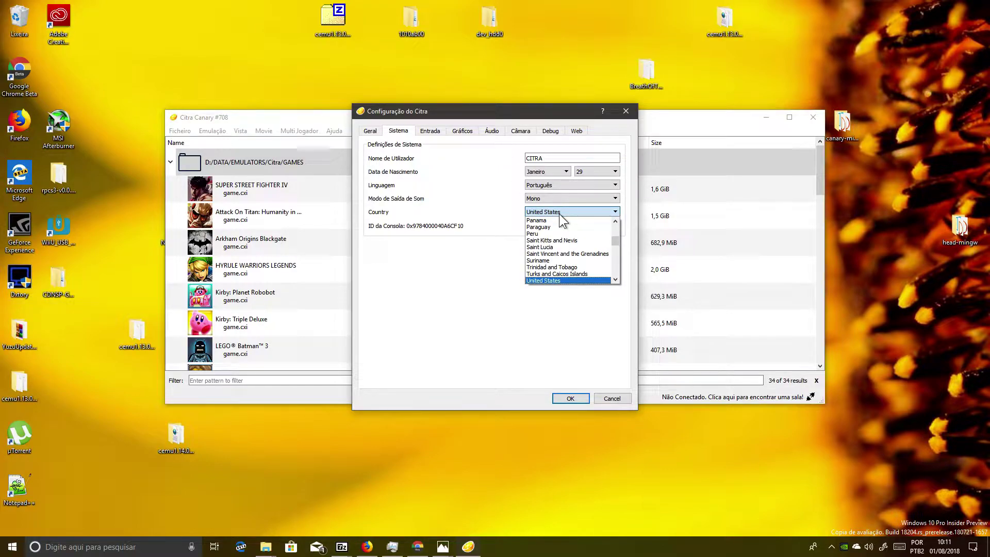
scroll(559, 214, "up", 8)
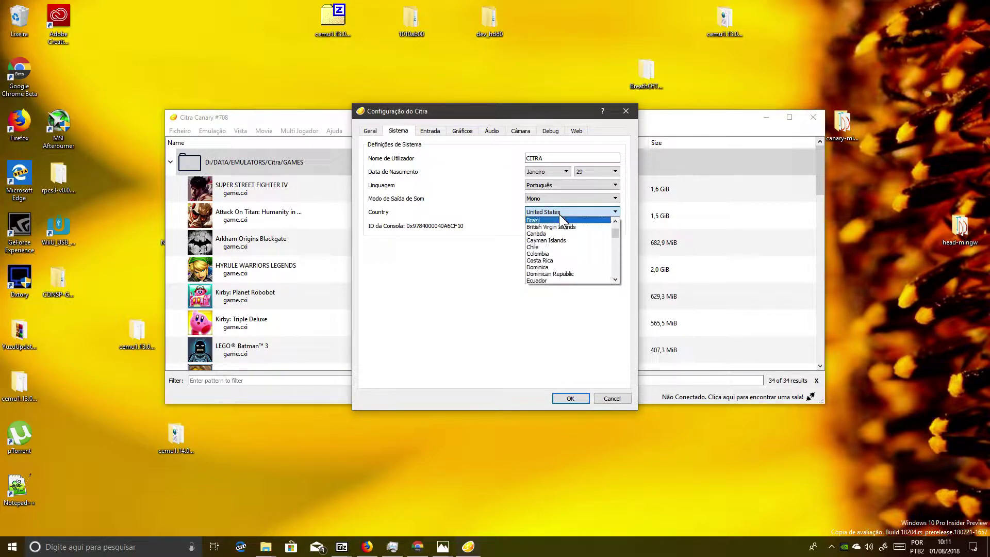
left_click(539, 220)
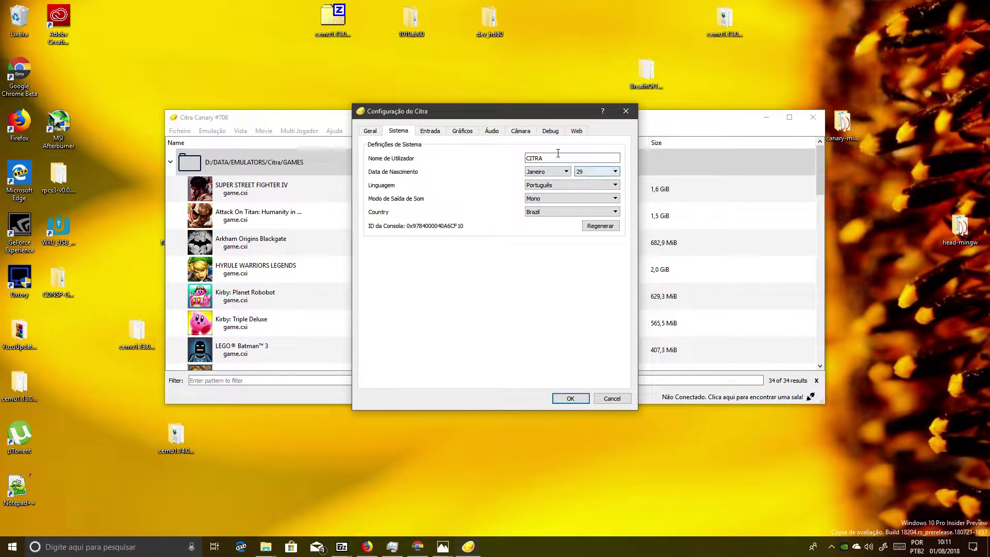
Step: Examine the button mappings and the graphics settings in the Citra configuration
left_click(419, 131)
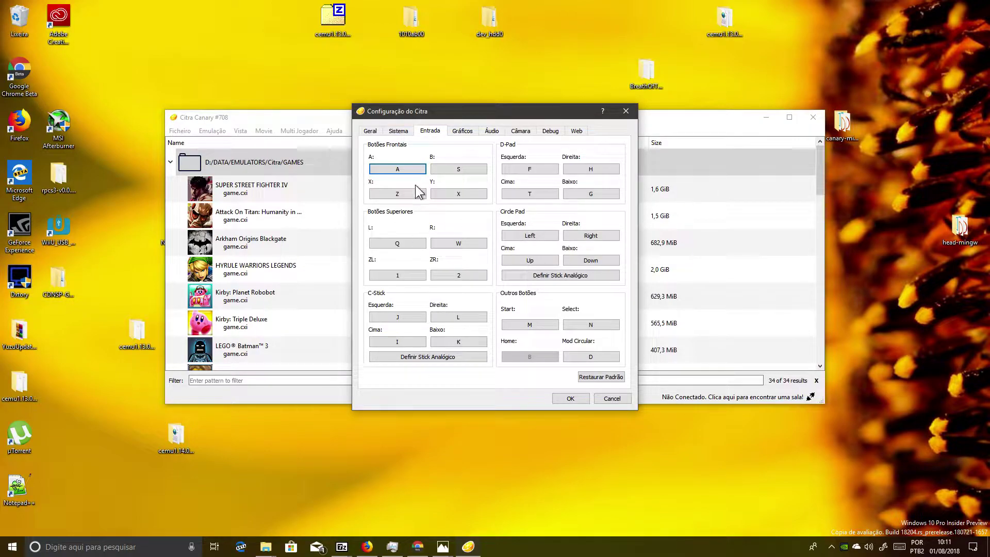
left_click(462, 132)
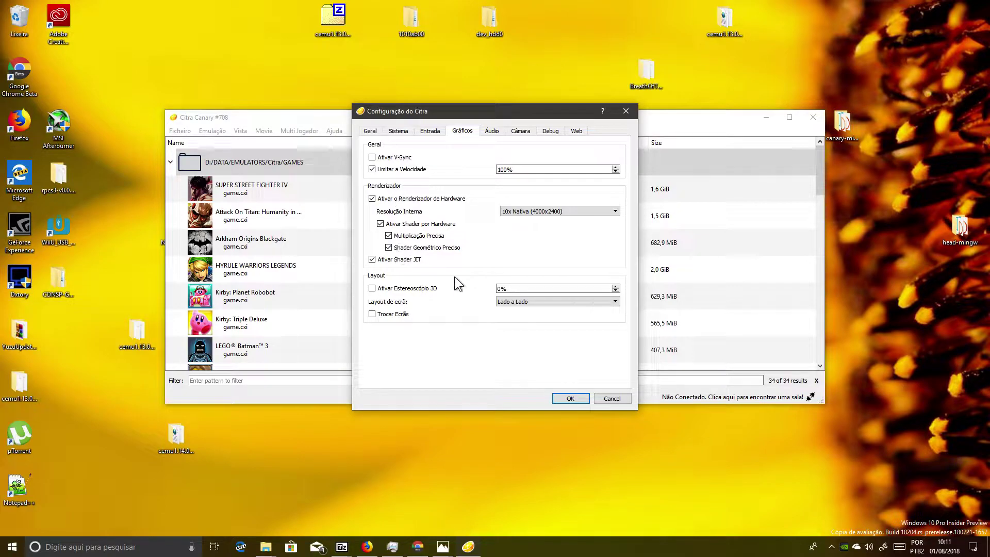
Step: Set the audio output engine to cubeb and the audio device to Alto-falantes (Realtek High Definition Audio)
left_click(493, 132)
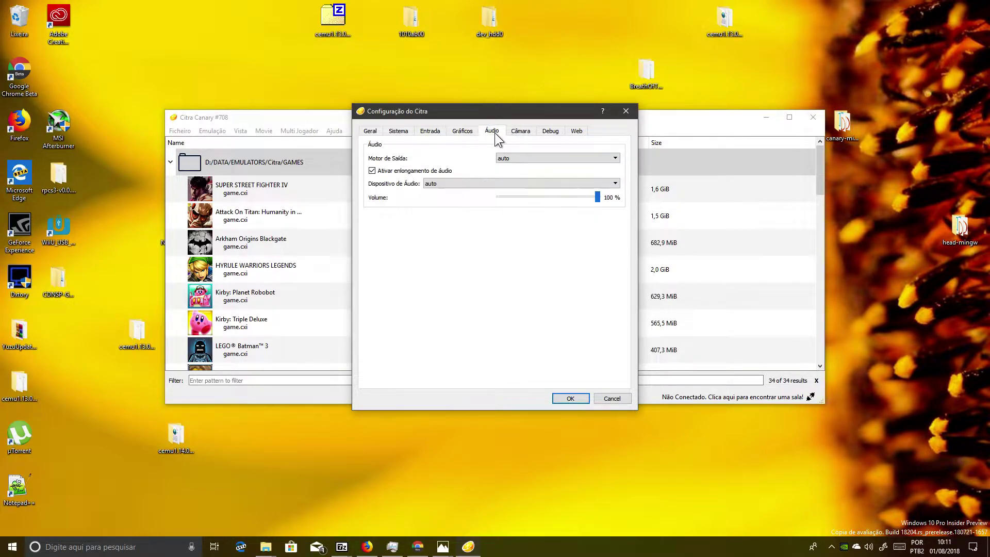
left_click(534, 158)
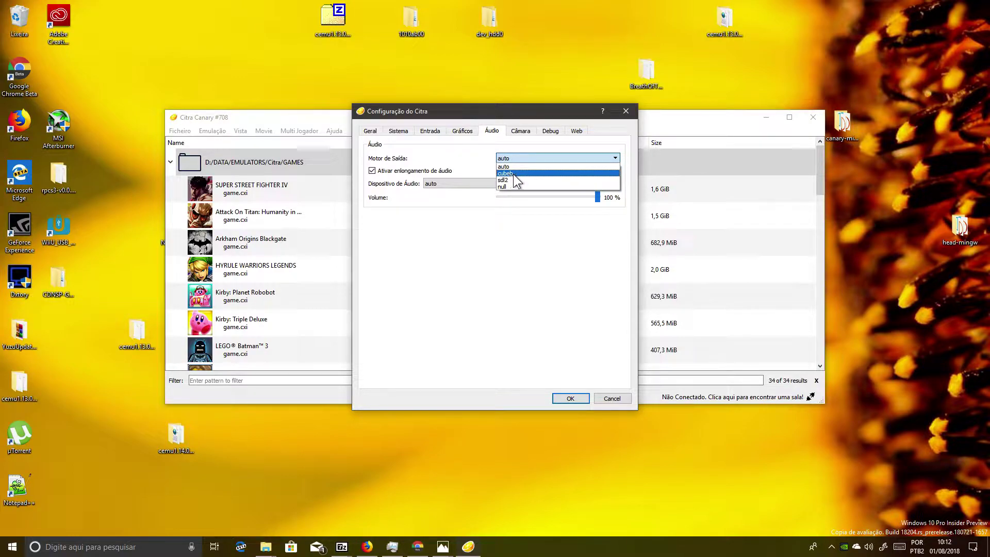
left_click(515, 175)
left_click(469, 183)
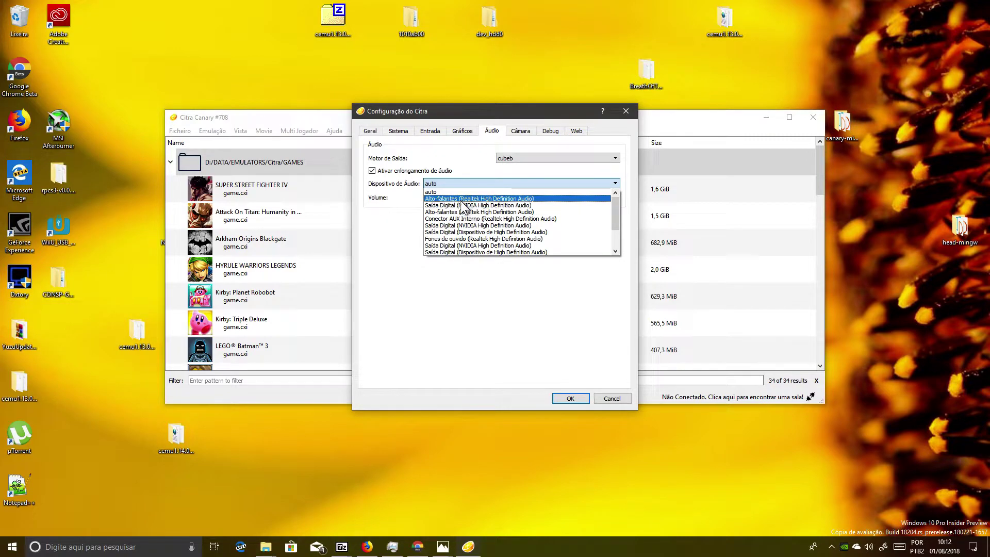
left_click(467, 212)
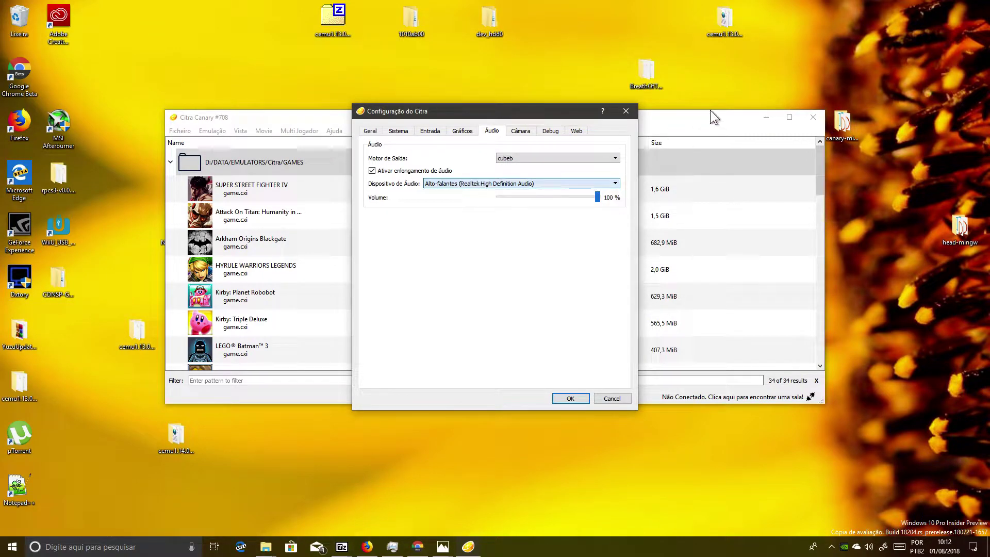
Step: Enable the Windows log console in Citra's debug settings, look over the camera, web and general settings, and save the configuration
left_click(519, 131)
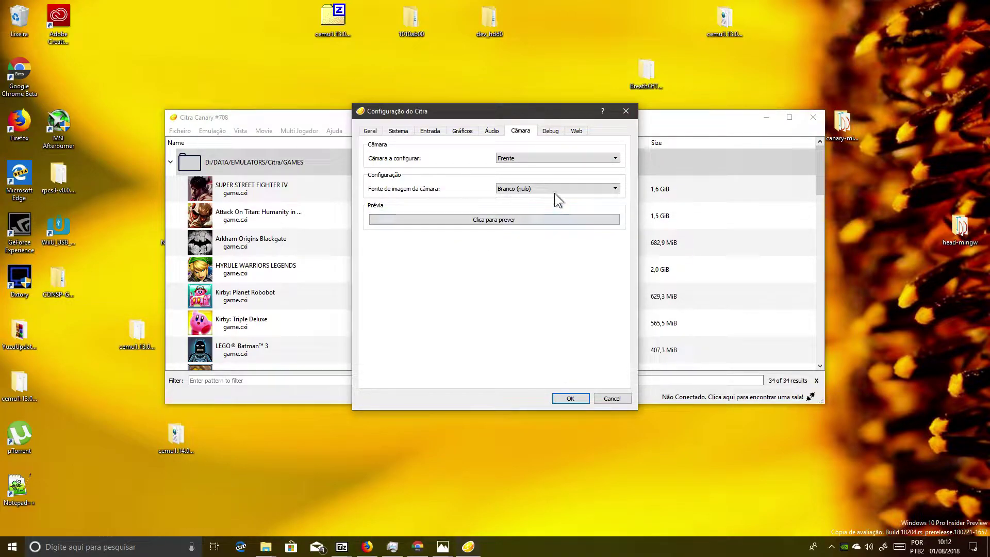
left_click(551, 131)
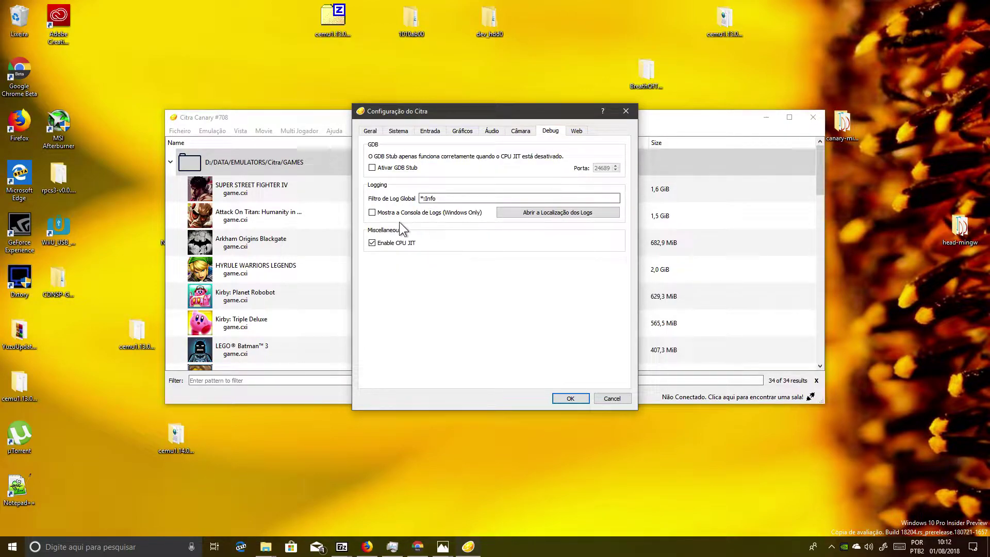
left_click(372, 213)
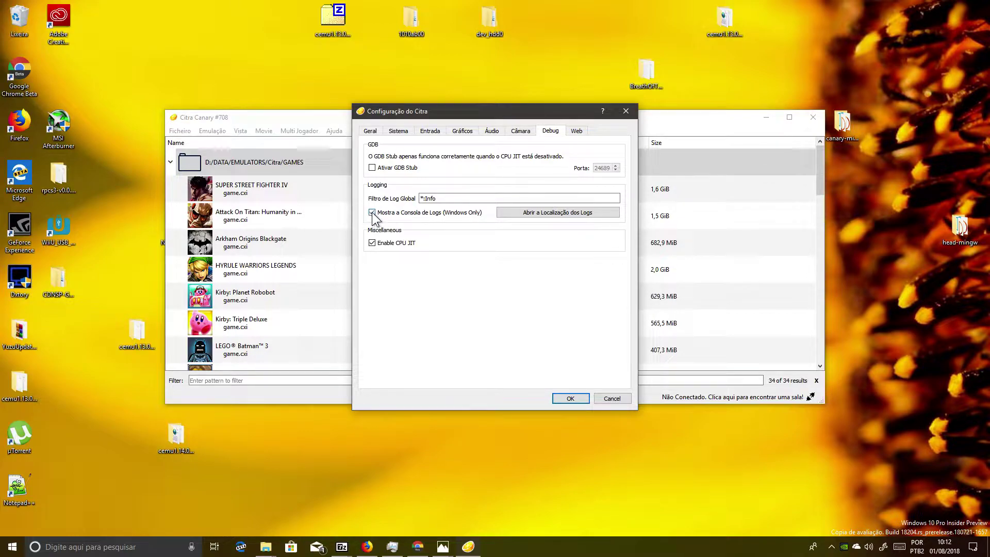
left_click(577, 130)
left_click(478, 174)
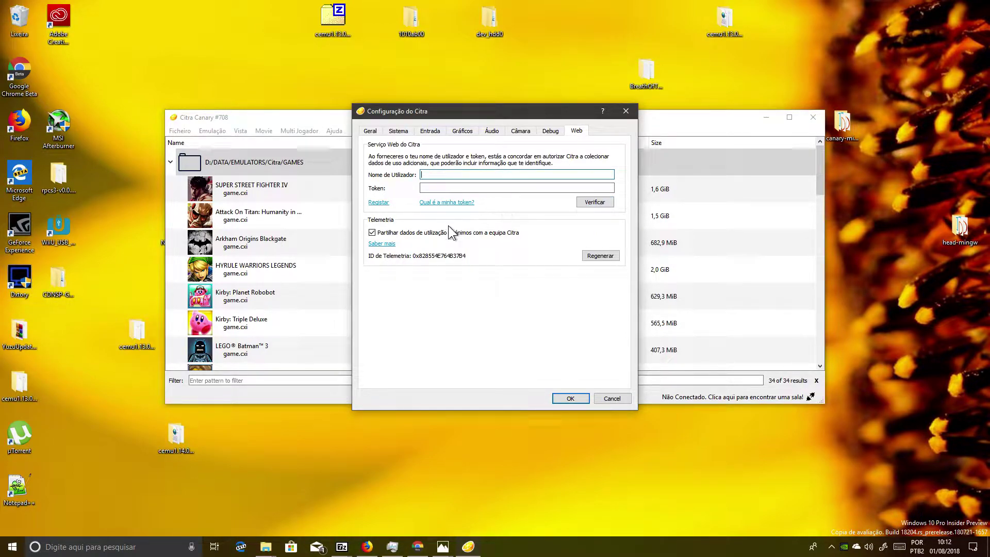
left_click(370, 131)
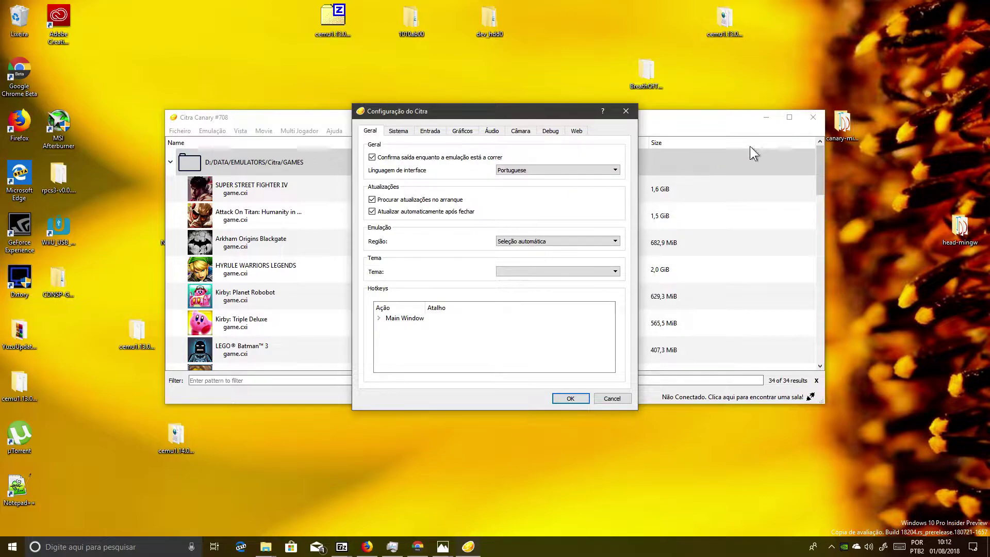
left_click(570, 399)
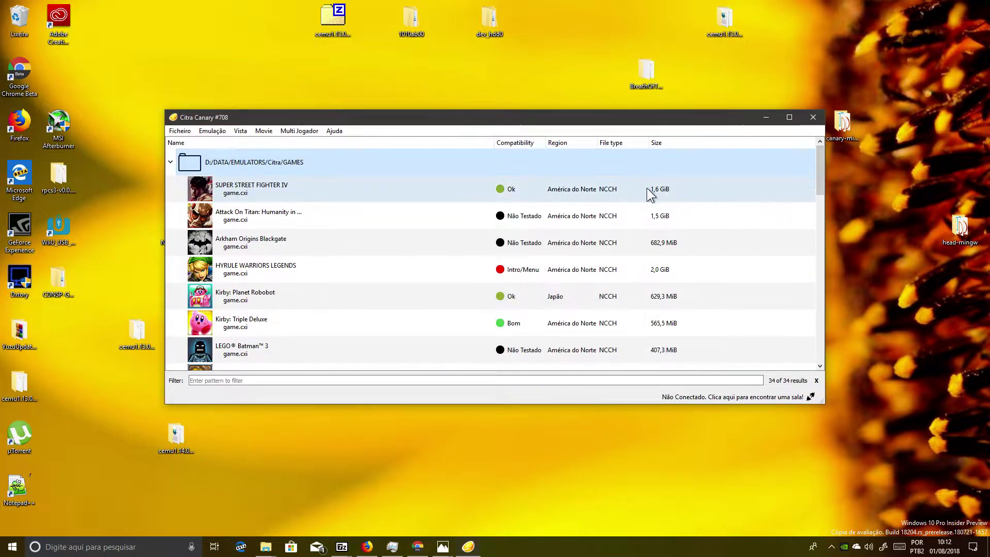
Step: Minimize Citra and launch Wii U USB Helper from the desktop
left_click(765, 119)
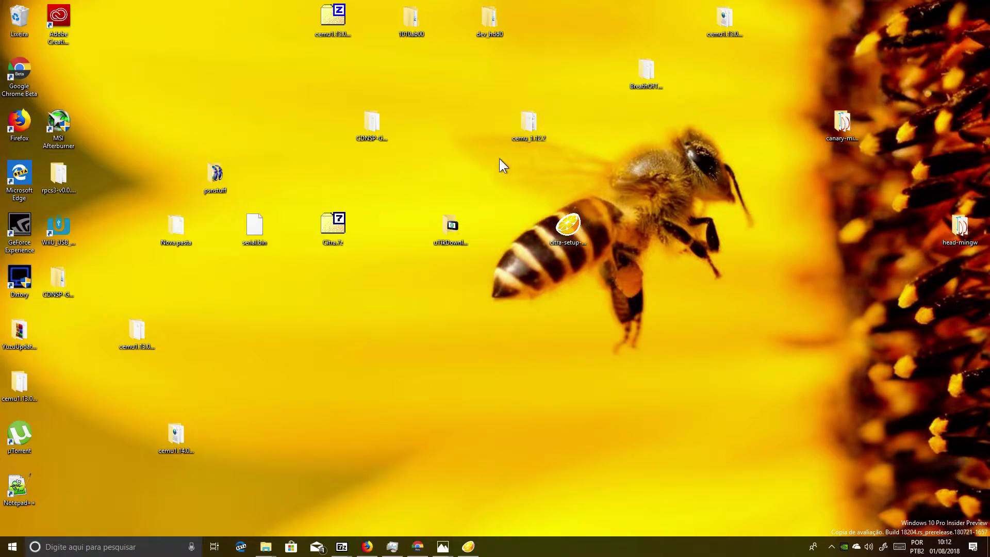
right_click(57, 224)
left_click(74, 228)
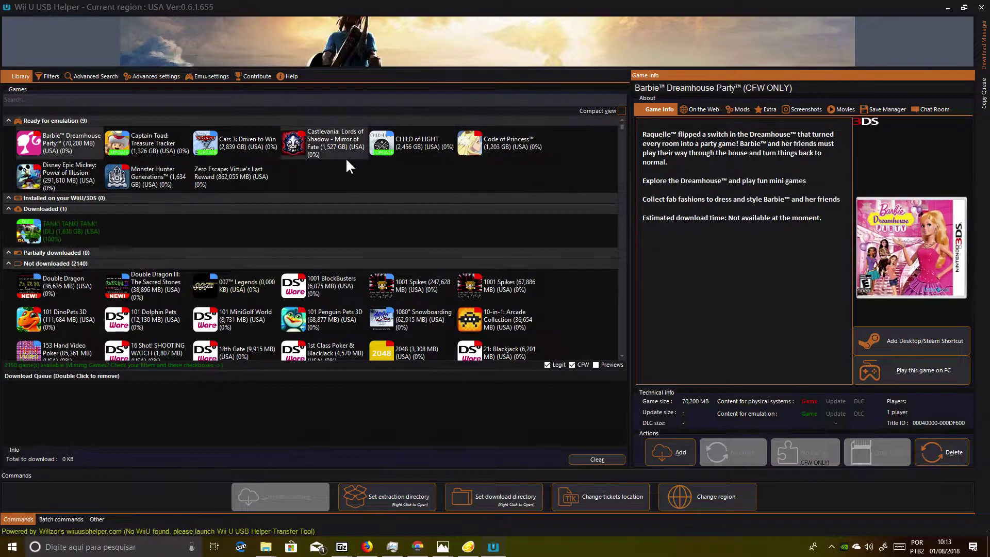
Step: Search the game library for "new", queue New Super Mario Bros. 2: Gold Edition for download, and minimize Wii U USB Helper after checking its download manager
left_click(92, 102)
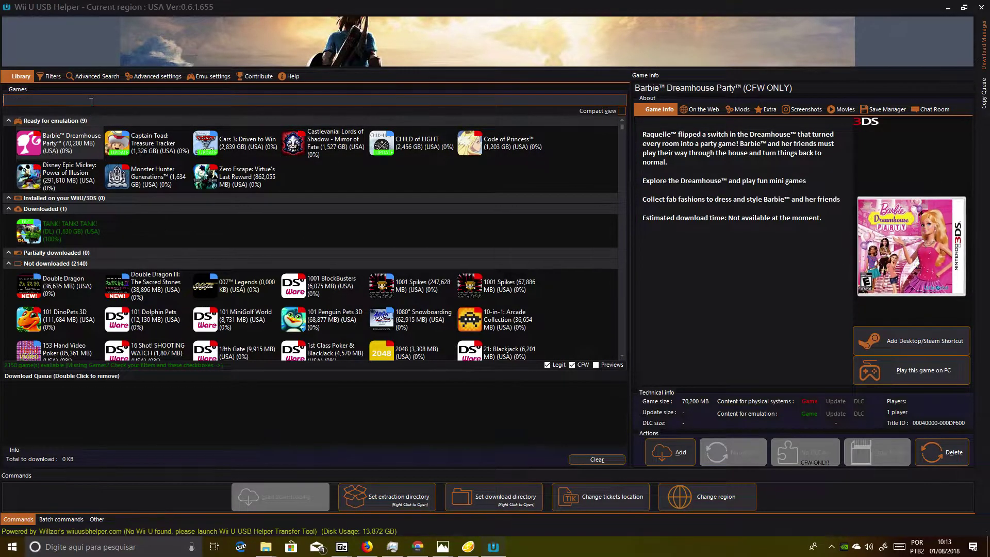
type("new")
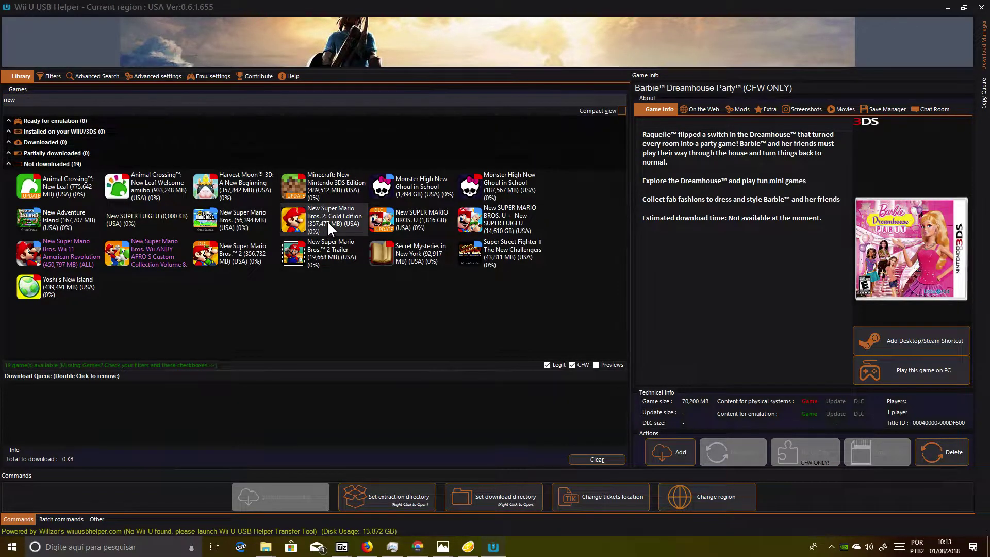
left_click(327, 221)
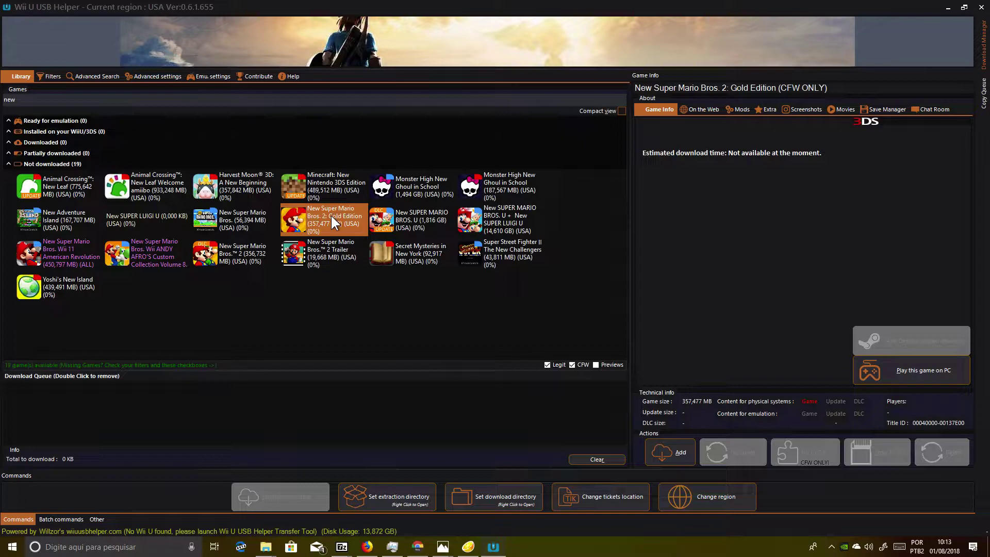
right_click(326, 215)
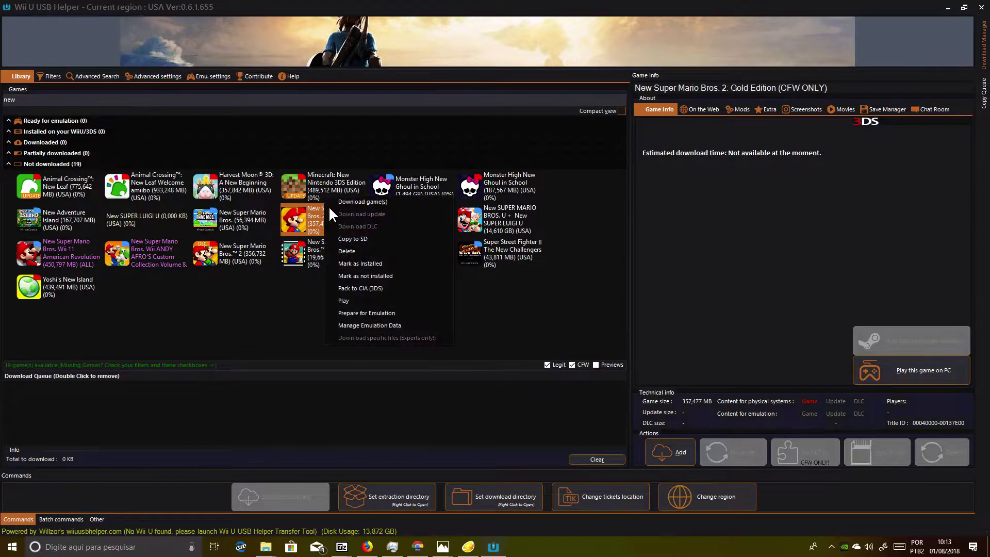
left_click(351, 201)
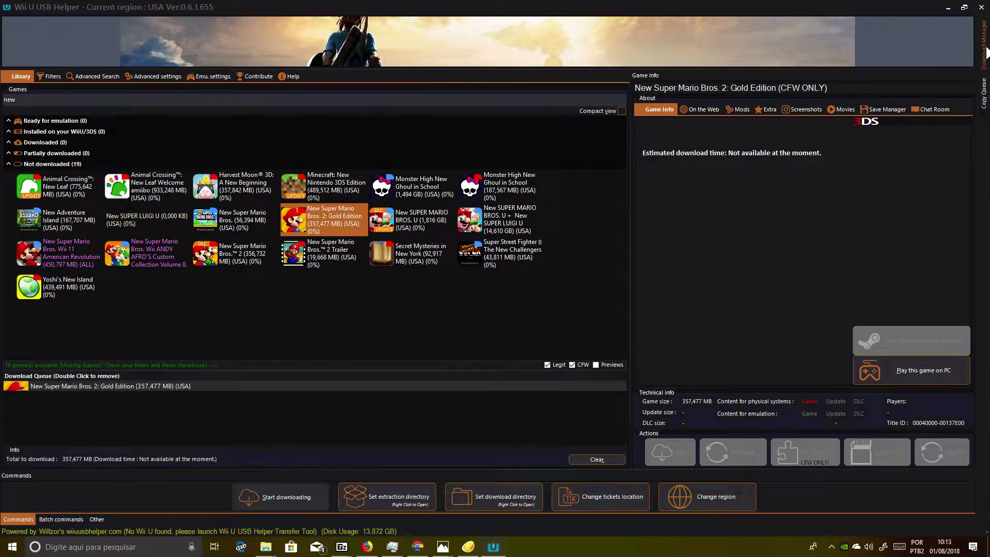
mouse_move(984, 51)
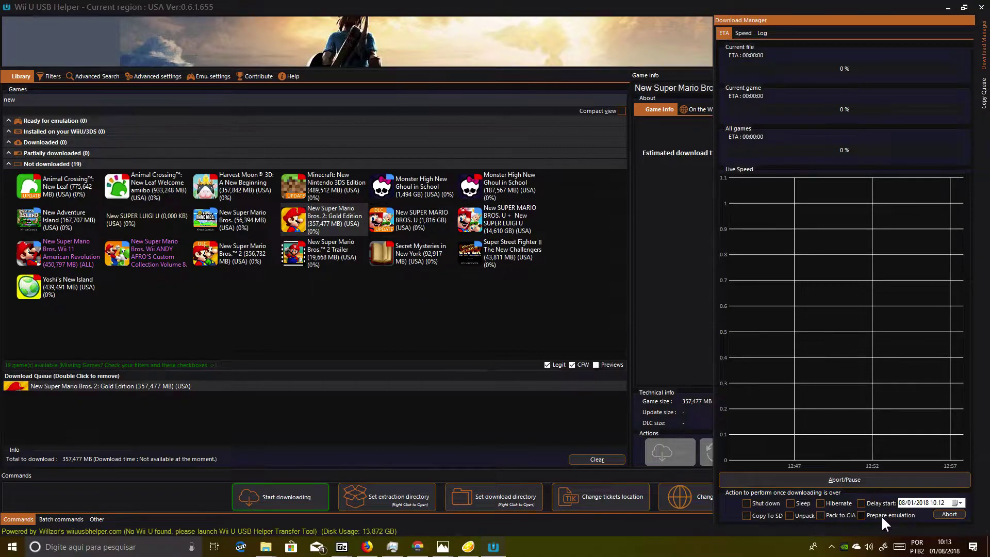
left_click(951, 8)
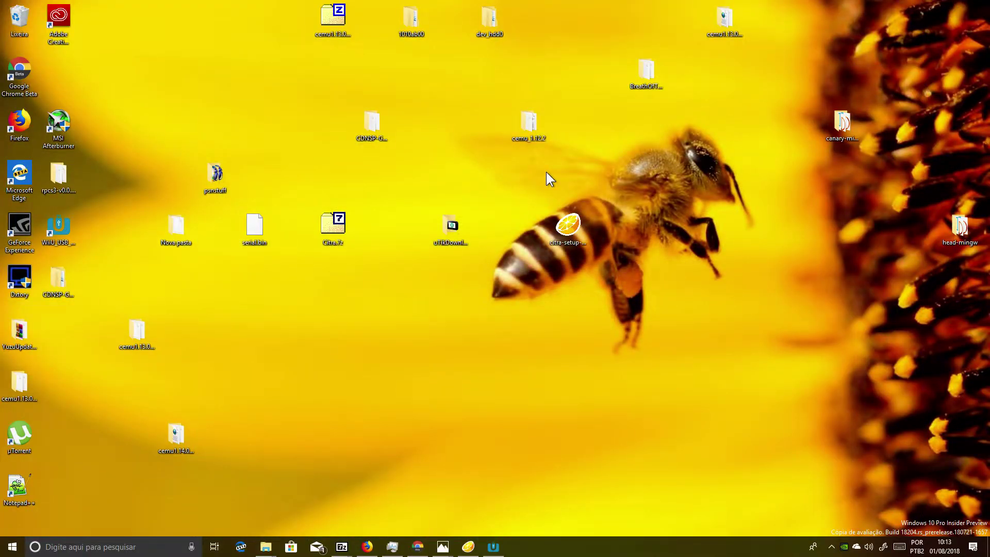
Step: Inspect the game folders in Documents/DATA/EMULATORS/Citra/GAMES using File Explorer, and minimize its window
key("super+e")
left_click(527, 259)
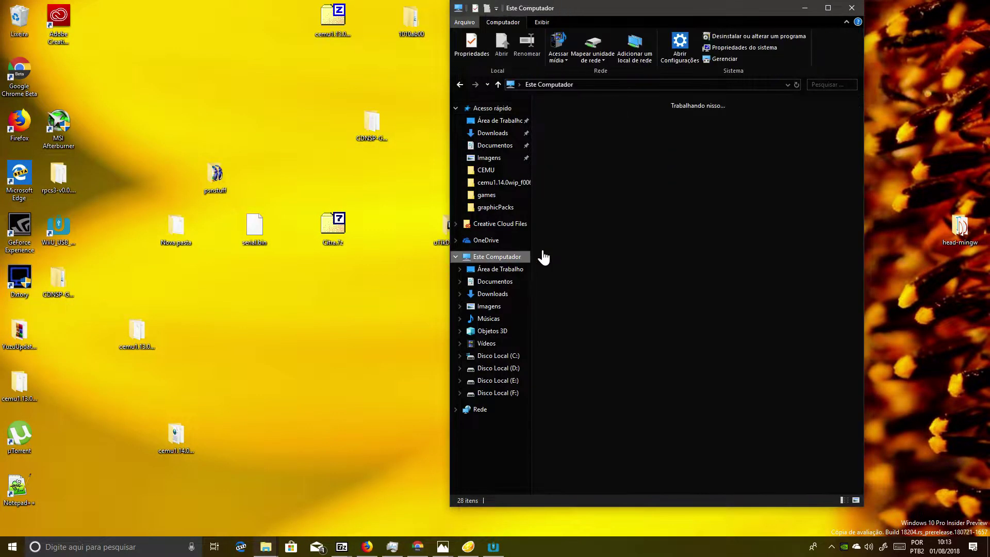
double_click(682, 131)
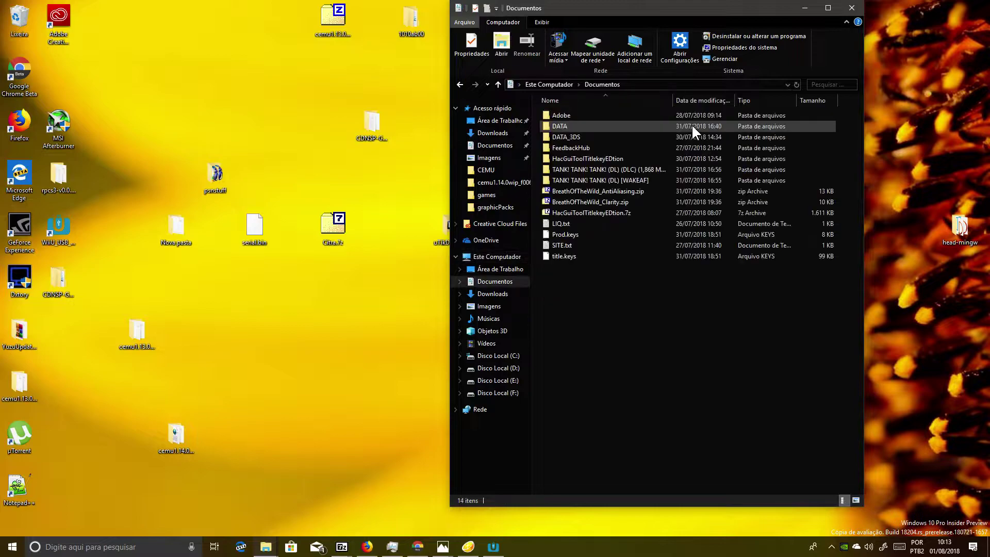
double_click(562, 126)
double_click(559, 115)
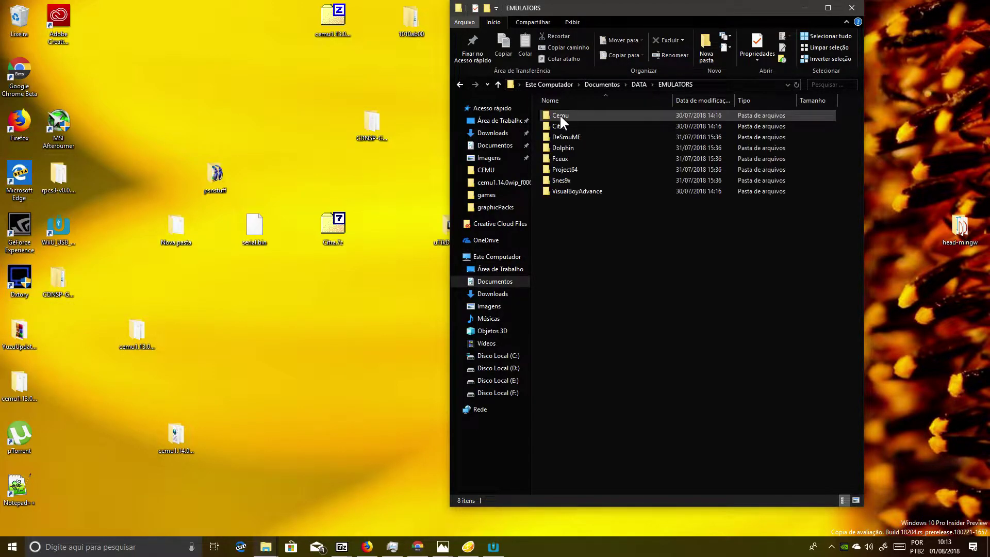
left_click(562, 124)
double_click(561, 124)
double_click(557, 120)
left_click_drag(638, 20, 430, 51)
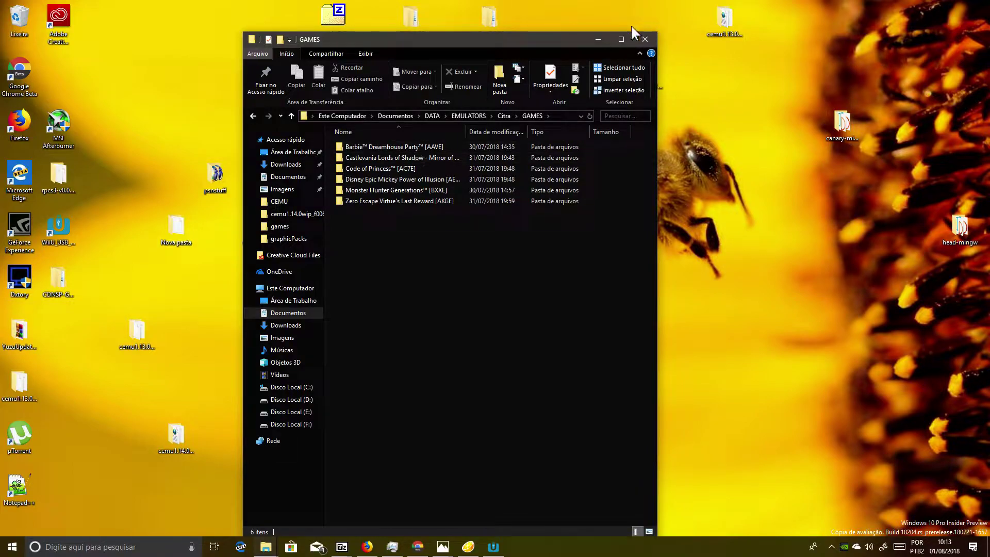
left_click(598, 37)
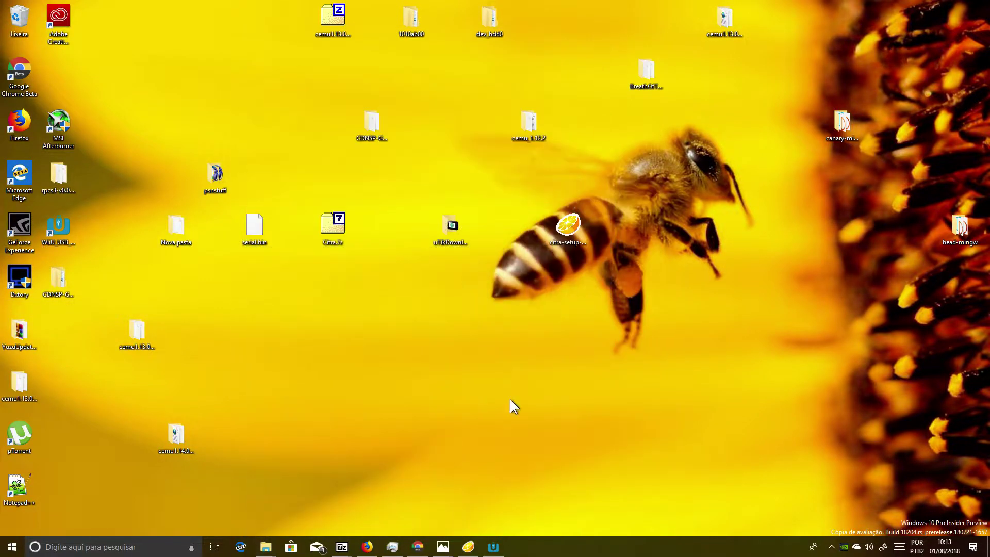
Step: Return to Citra Canary, set both the audio output engine and the audio device to null, and save the configuration
left_click(467, 542)
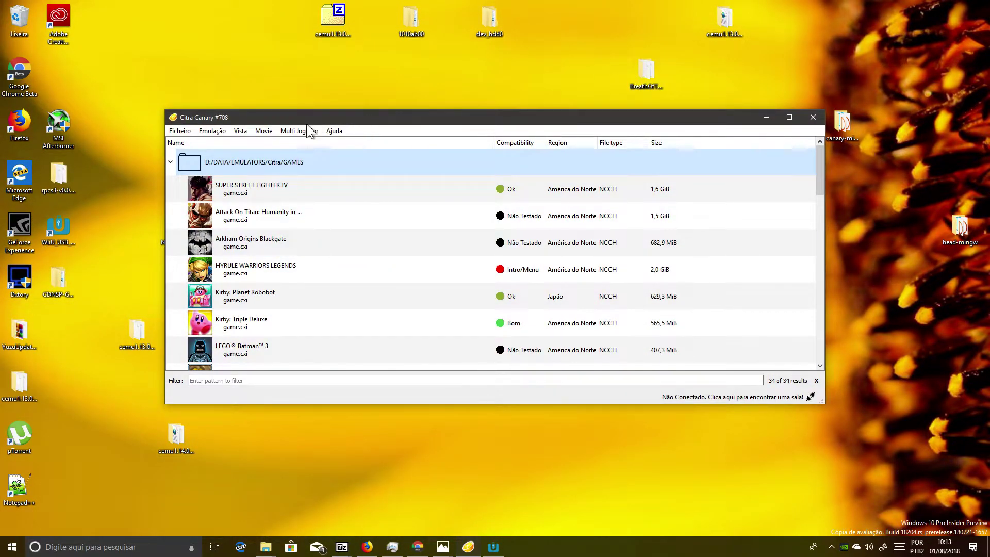
left_click(212, 131)
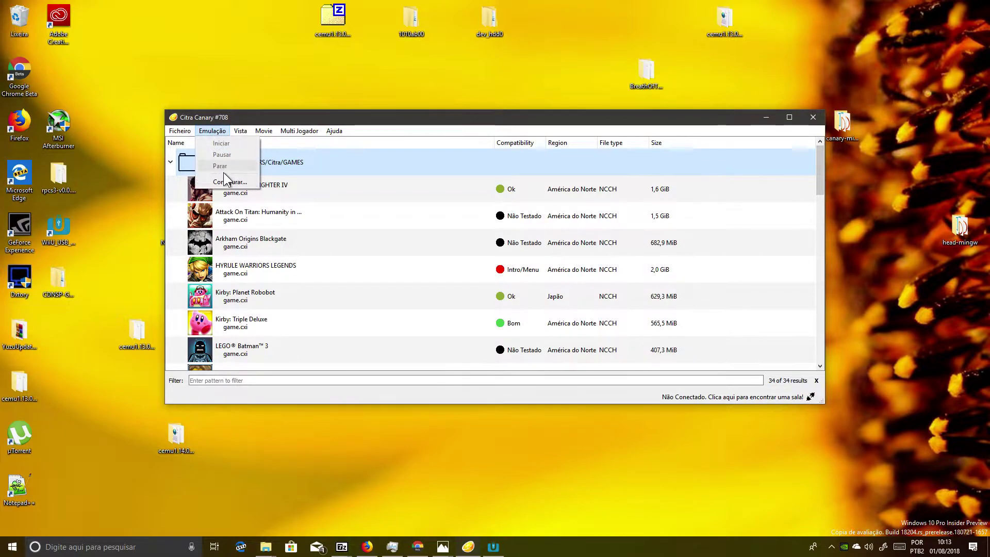
left_click(225, 180)
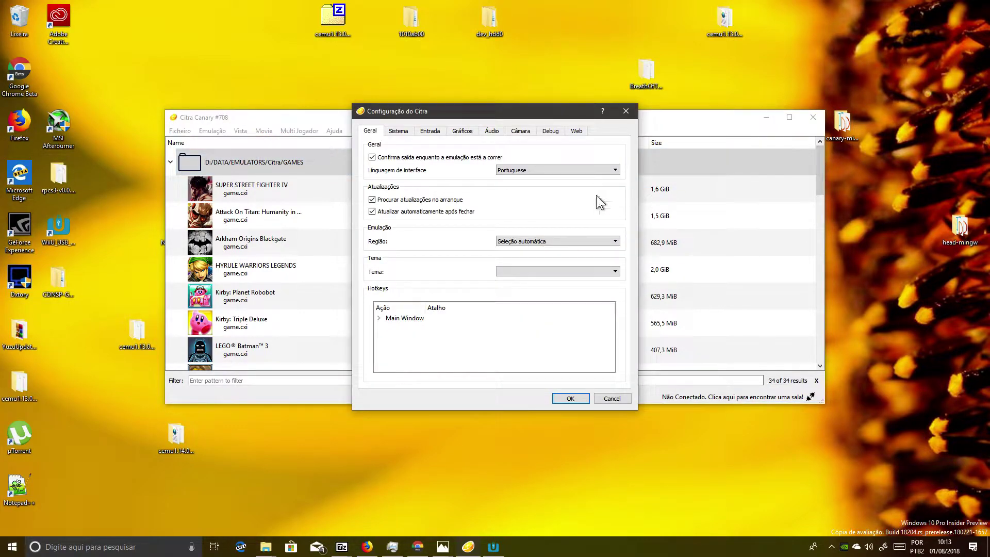
left_click(405, 134)
left_click(461, 131)
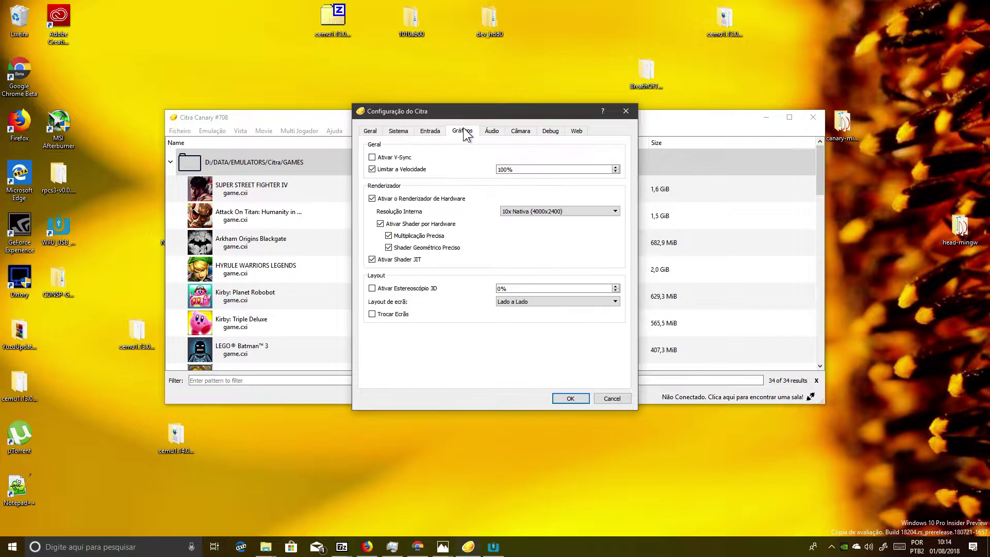
left_click(493, 132)
left_click(528, 160)
left_click(505, 185)
left_click(510, 185)
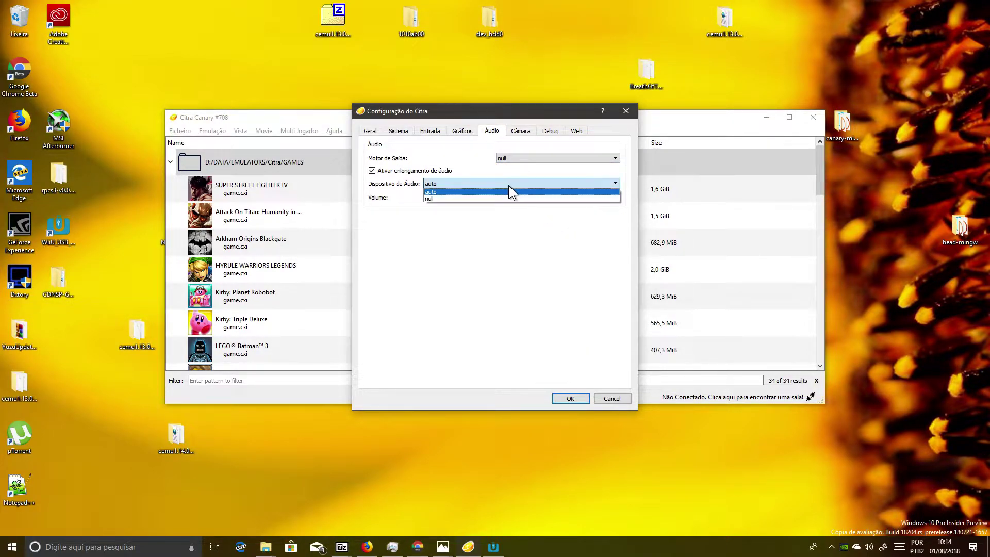
left_click(451, 197)
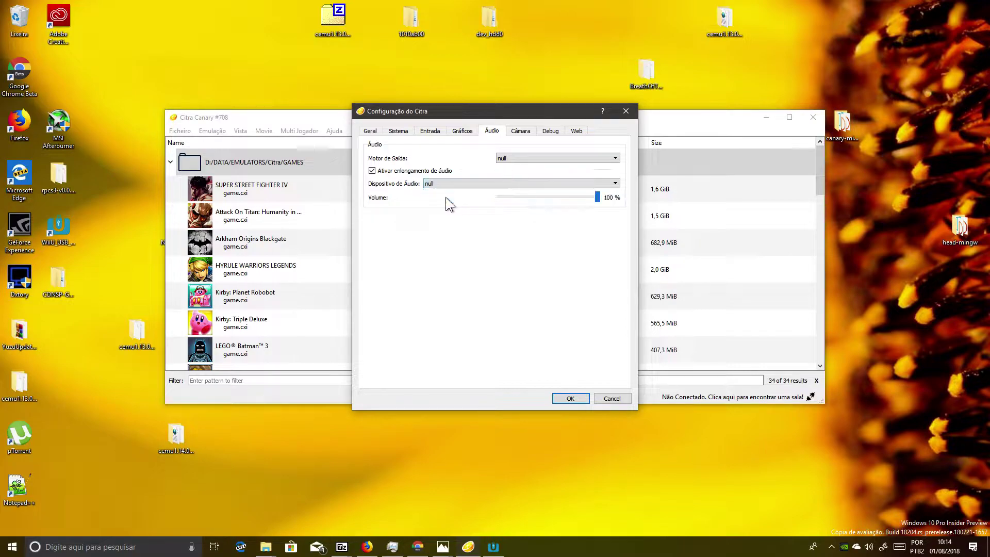
left_click(568, 399)
Step: Load the game file of Castlevania Lords of Shadow - Mirror of Fate from Documents/DATA/EMULATORS/Citra/GAMES and maximize the emulator window
left_click(180, 130)
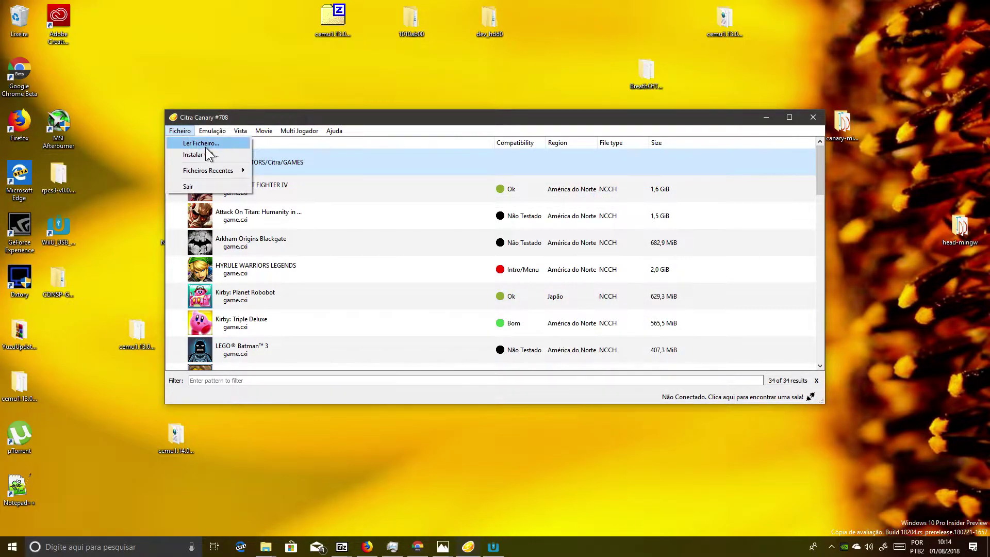
scroll(178, 335, "down", 4)
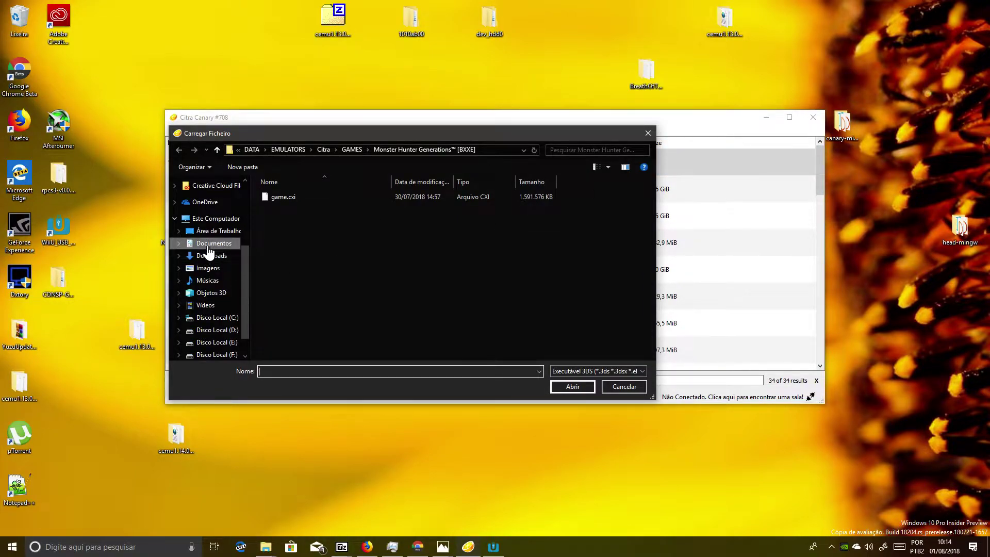
left_click(208, 249)
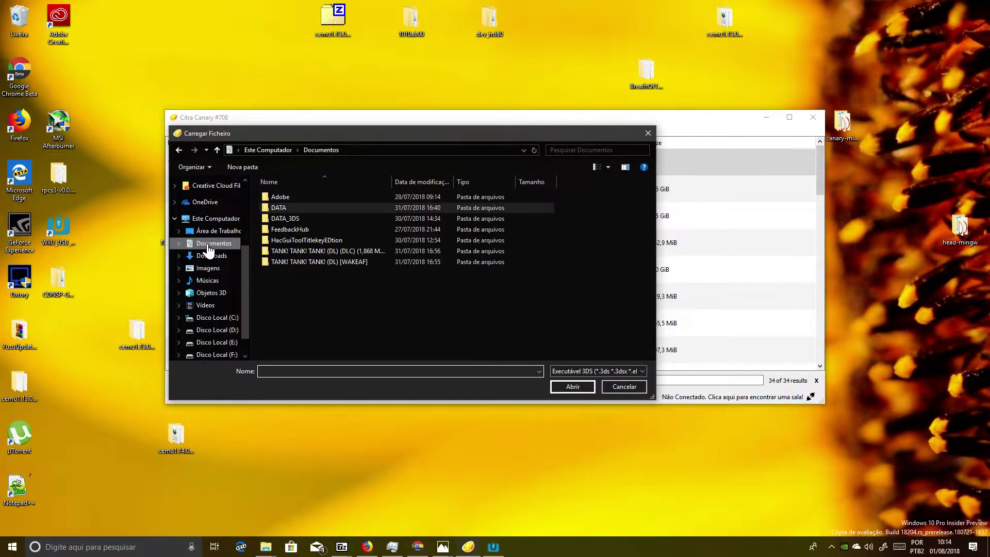
double_click(294, 202)
double_click(292, 197)
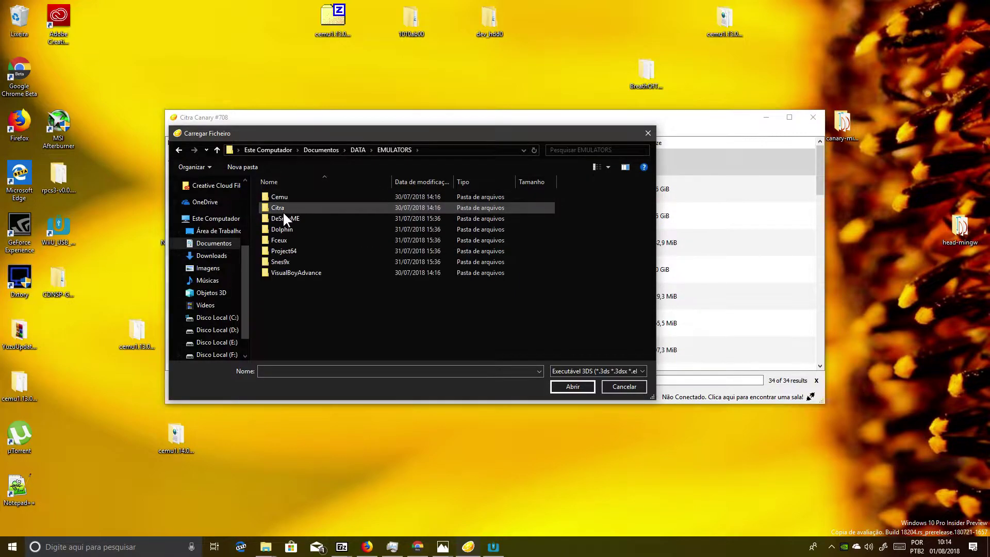
double_click(285, 208)
double_click(286, 207)
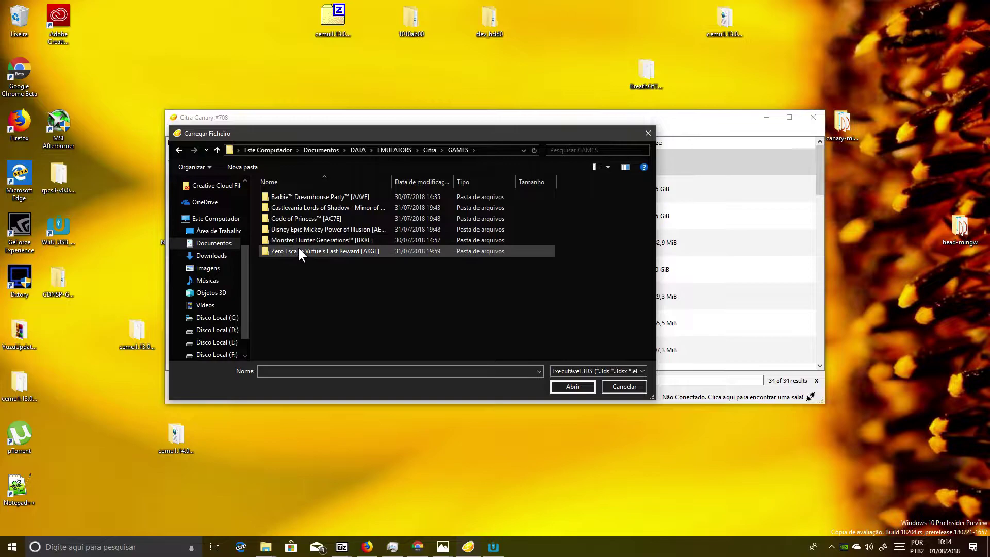
double_click(285, 209)
double_click(287, 198)
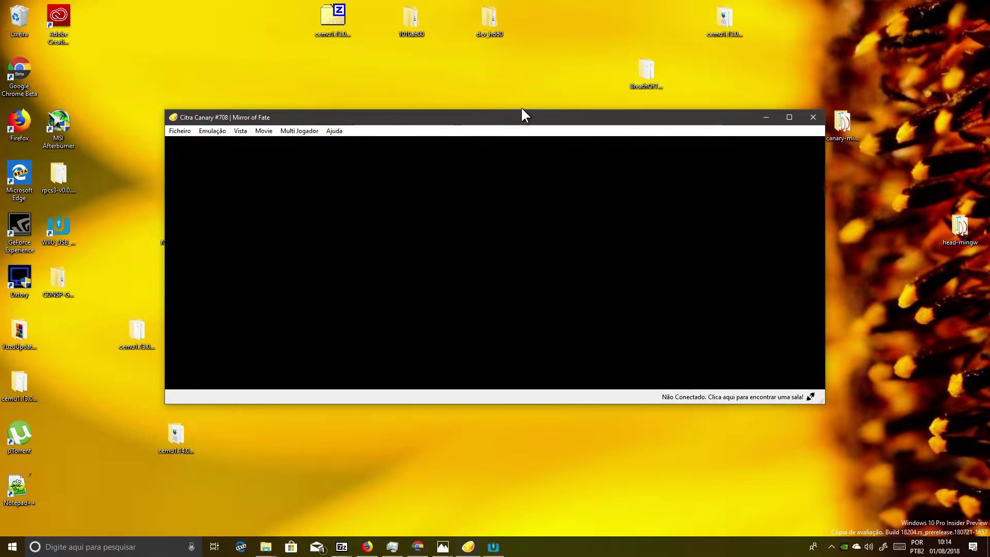
left_click(787, 120)
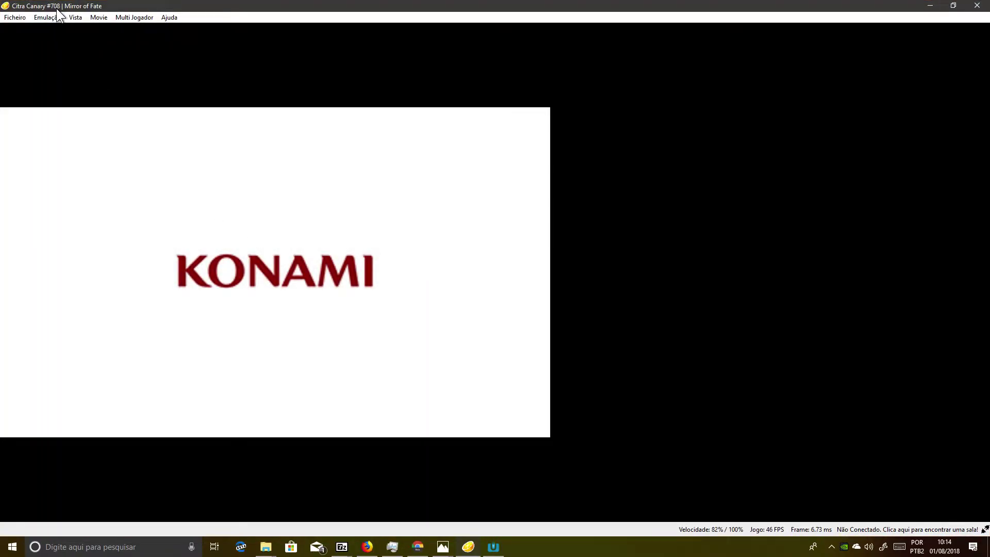
Step: Review the graphics configuration and the available internal resolutions, keeping 10x Nativa (4000x2400), and close the configuration
left_click(38, 18)
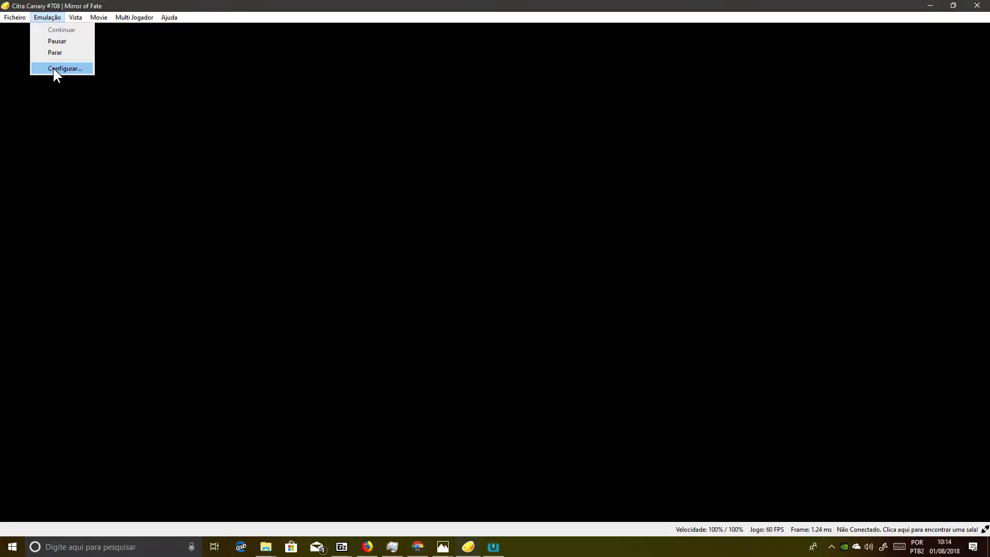
left_click(54, 68)
left_click(430, 141)
left_click(459, 139)
left_click(492, 139)
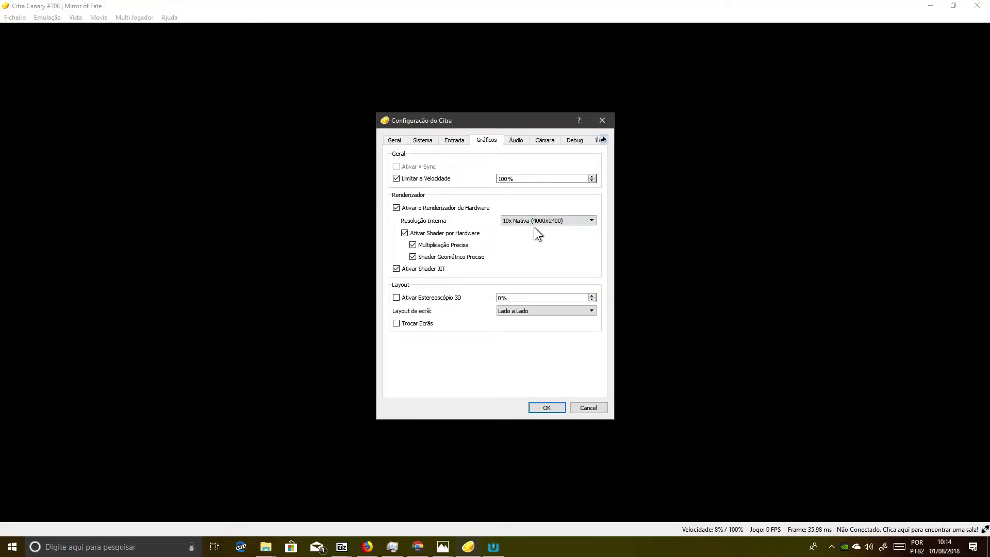
left_click(569, 221)
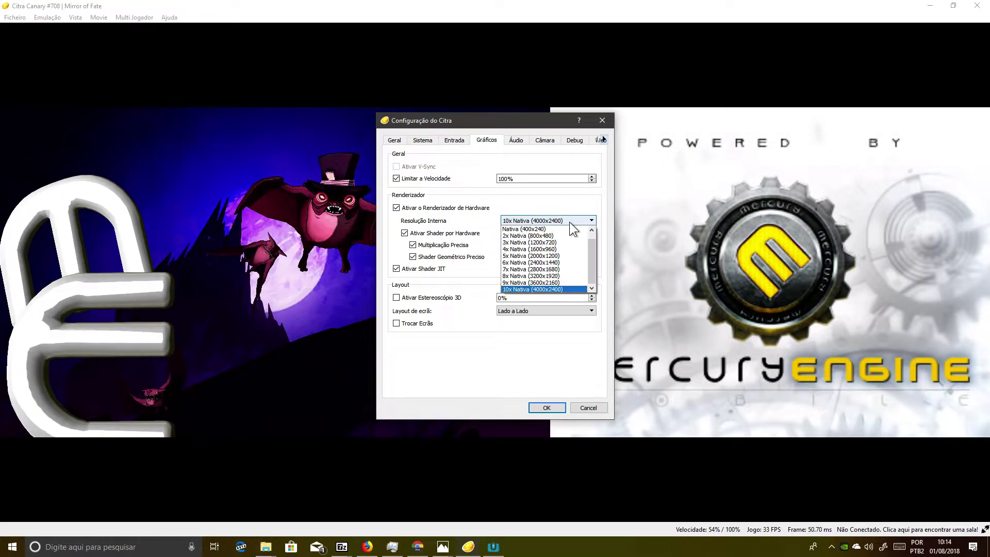
left_click(569, 222)
left_click(539, 410)
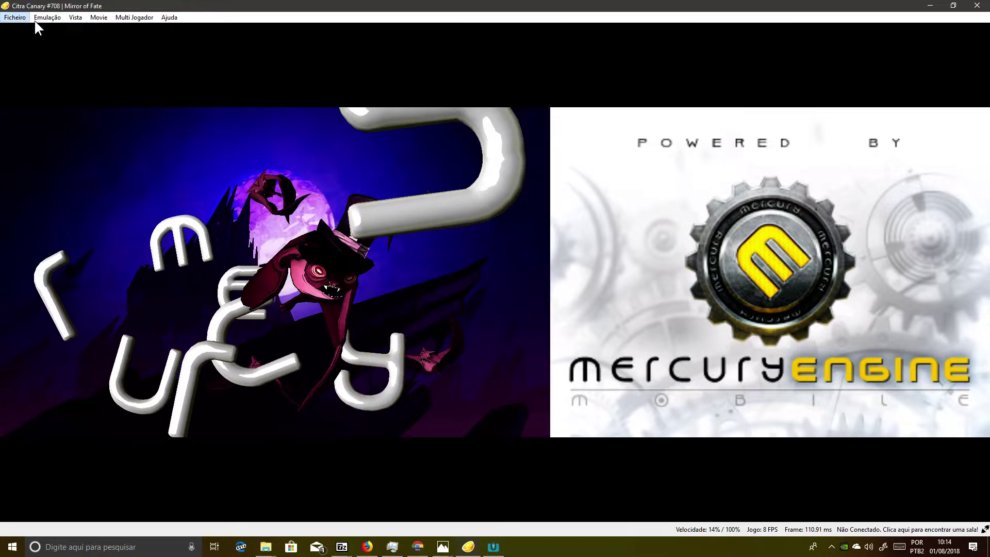
Step: Set the internal resolution in the graphics configuration to 9x Nativa (3600x2160) and save it
left_click(45, 17)
left_click(58, 67)
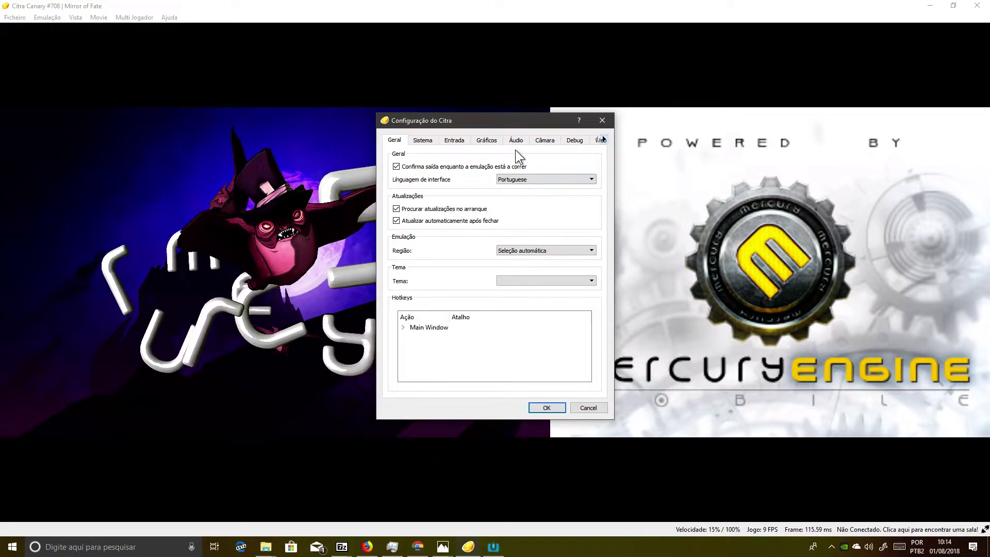
left_click(544, 140)
left_click(574, 139)
left_click(515, 140)
left_click(487, 140)
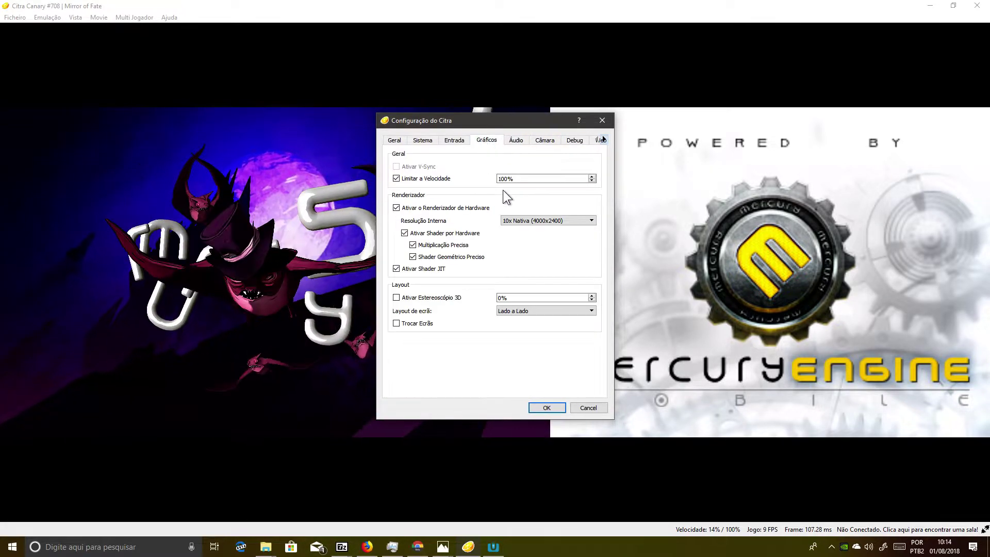
left_click(525, 221)
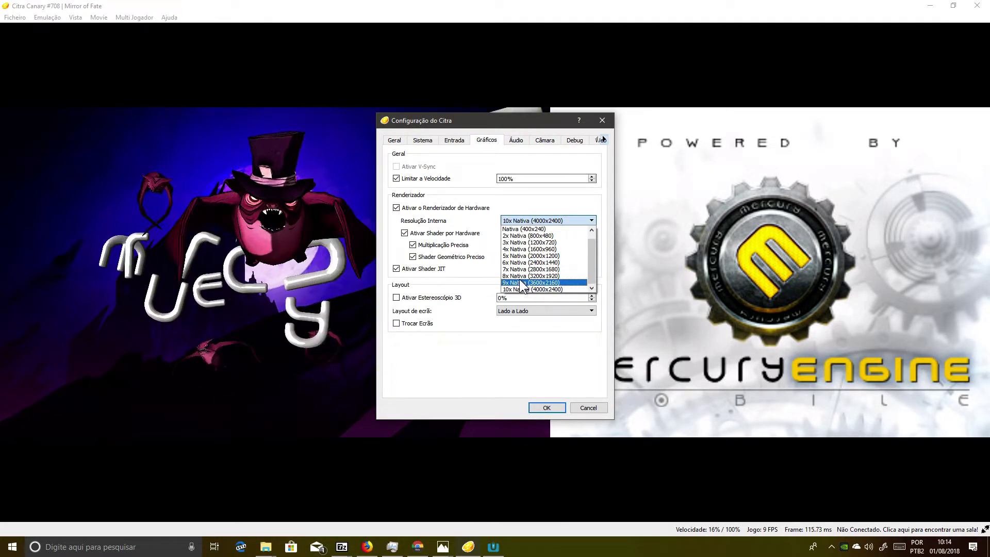
left_click(522, 283)
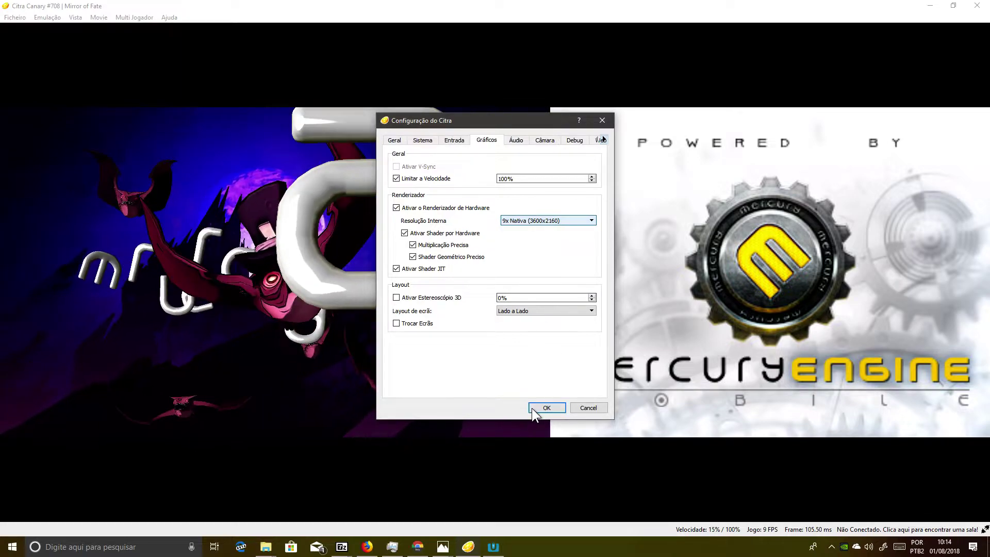
left_click(547, 407)
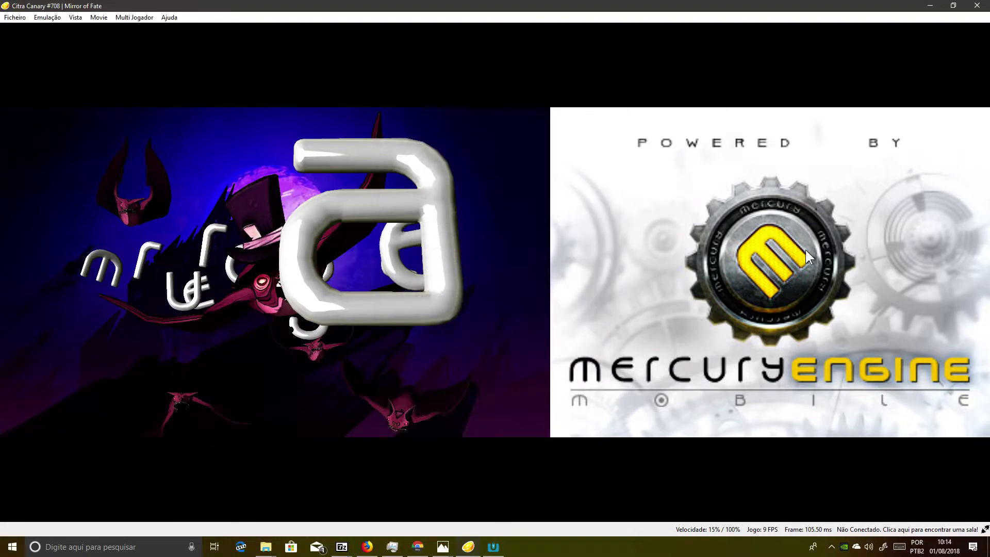
Step: Switch to Wii U USB Helper, close it, and return to the running game in Citra Canary
left_click(496, 547)
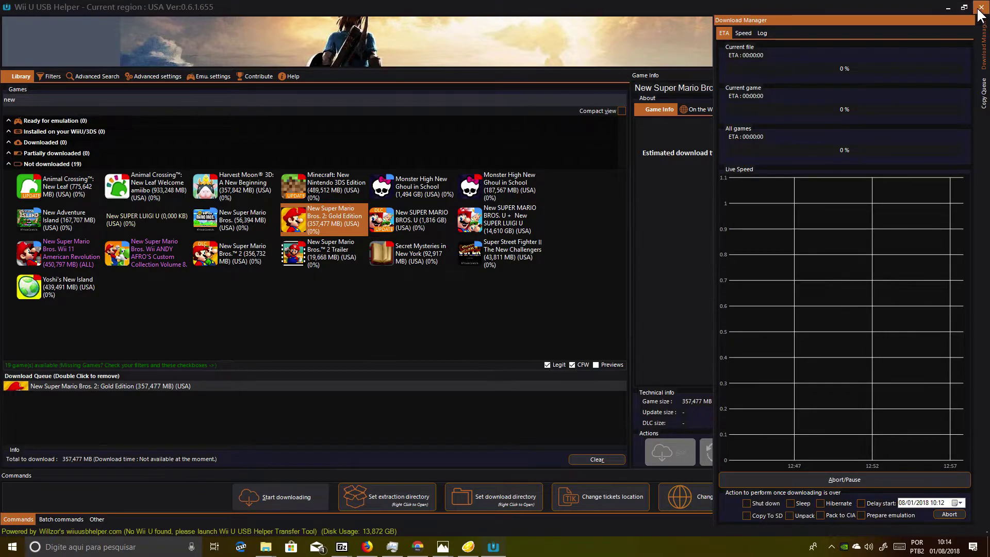
left_click(979, 8)
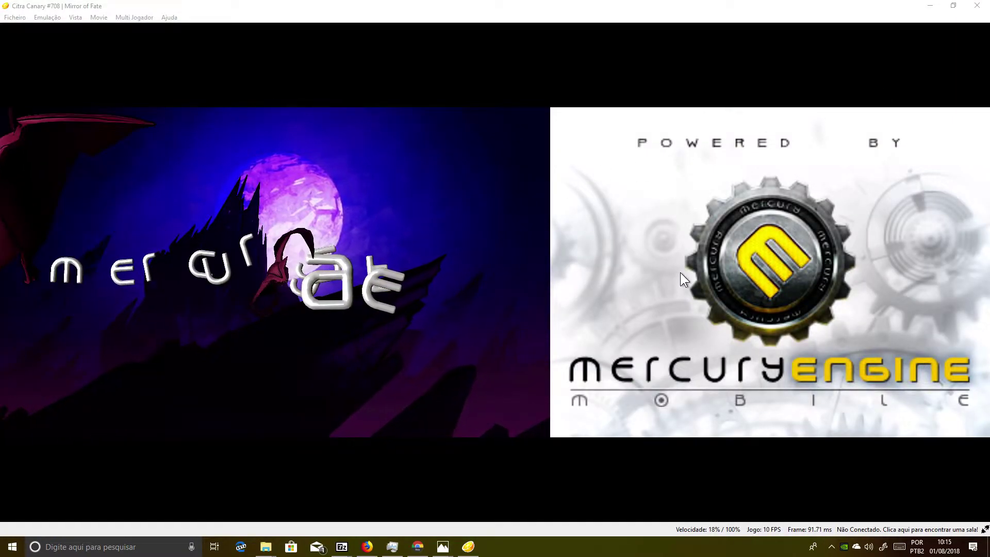
left_click(448, 126)
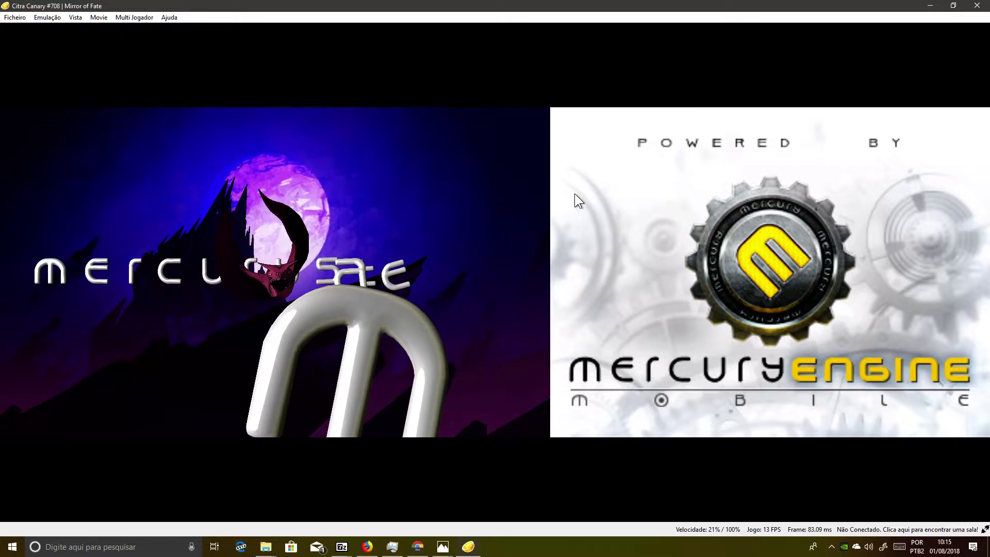
left_click(951, 5)
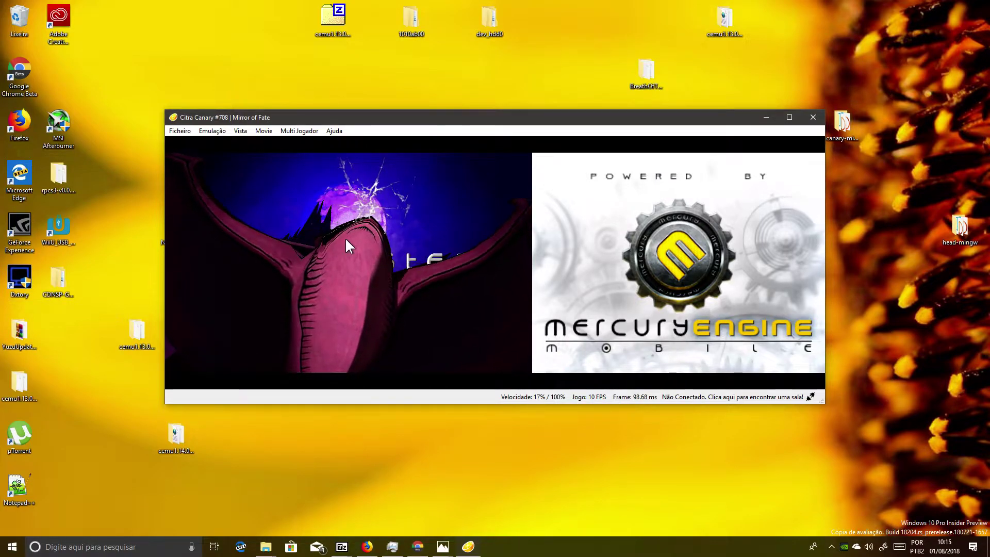
left_click(790, 119)
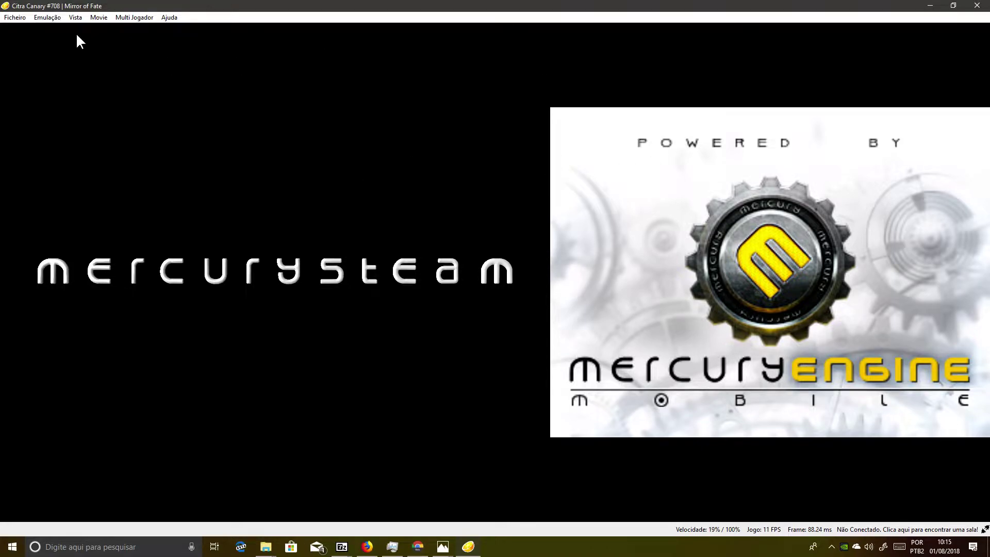
left_click(15, 17)
left_click(92, 7)
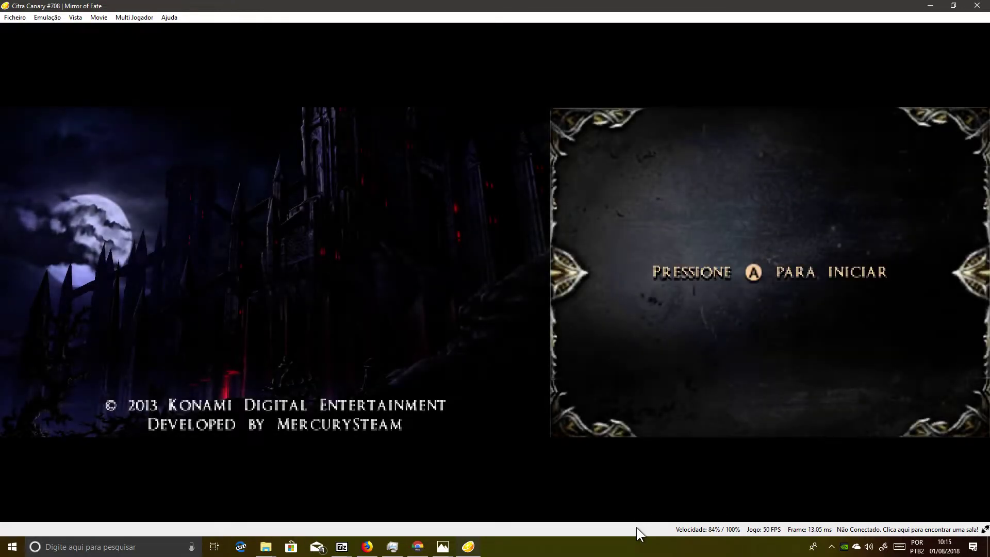
Step: Start Mirror of Fate from its title screen and choose a save slot to begin playing
key("a")
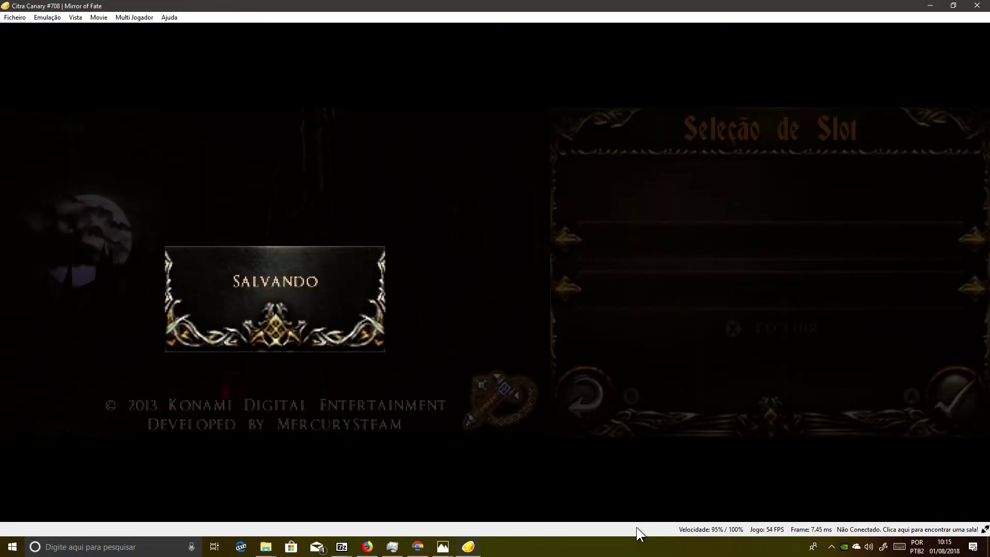
key("Down")
key("Up")
key("a")
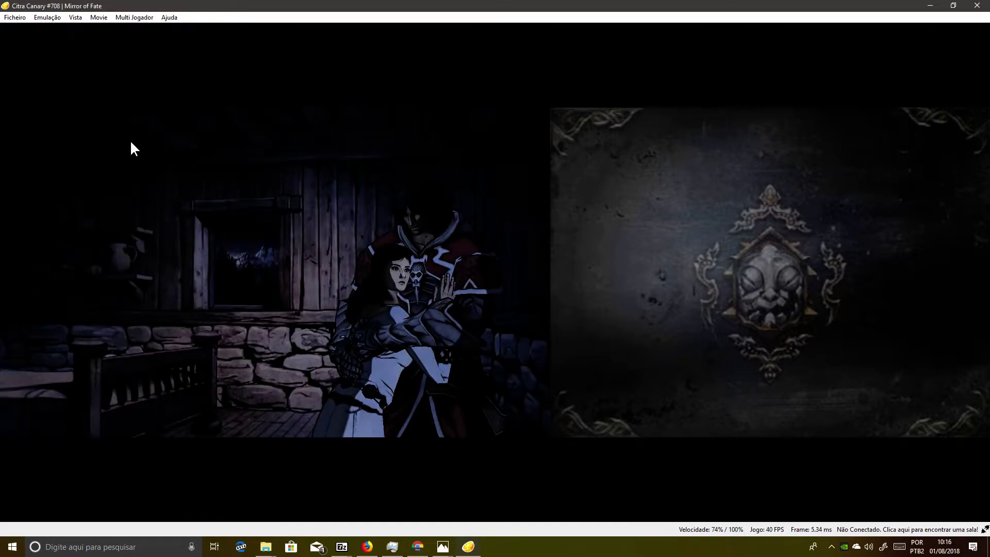
Step: Review the system, input, graphics, audio, camera and debug settings while the game runs, and close the configuration without changes
left_click(56, 68)
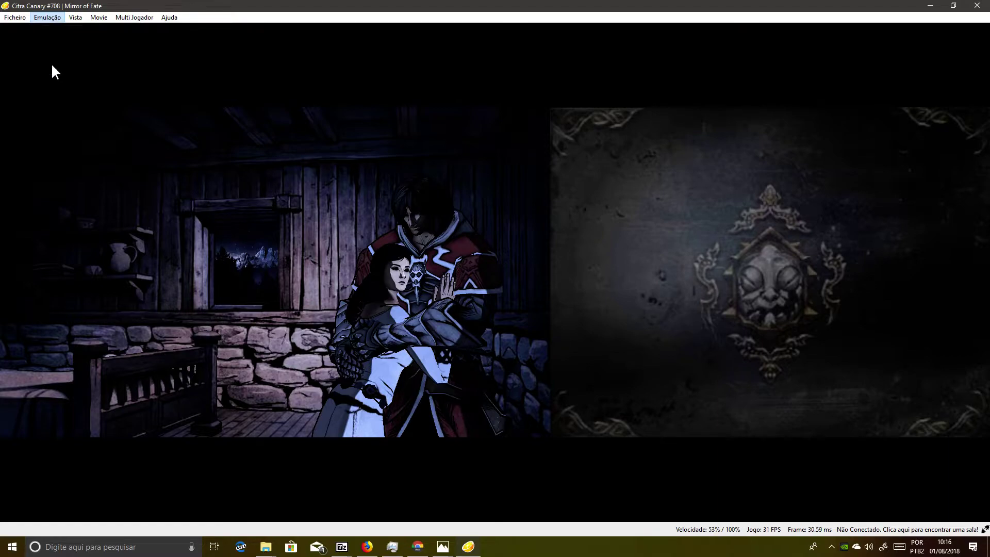
left_click(423, 140)
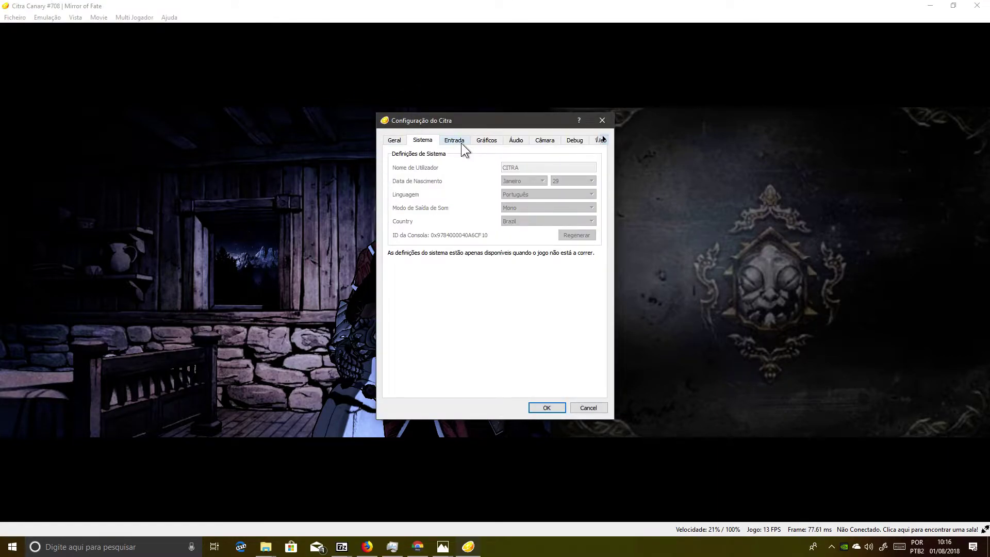
left_click(461, 144)
left_click(486, 142)
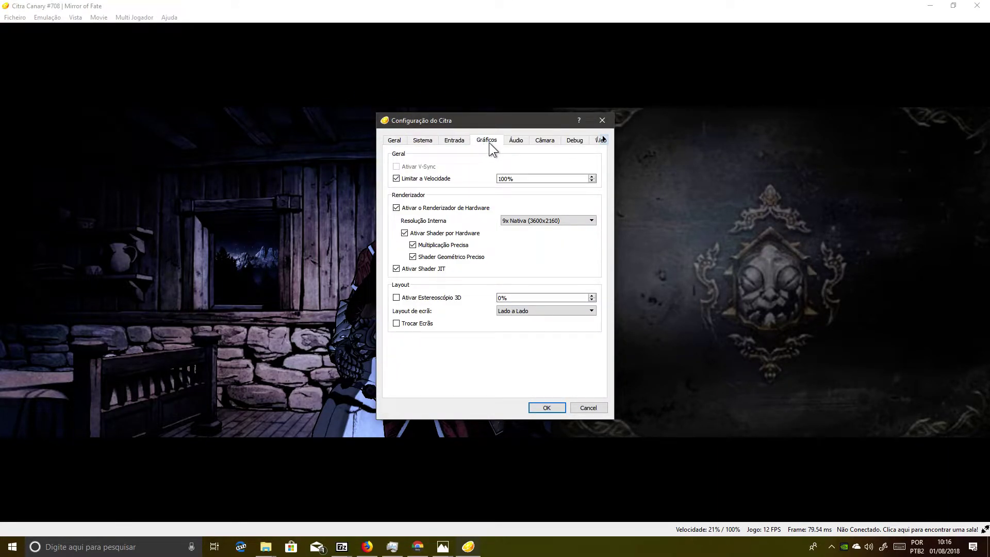
left_click_drag(509, 124, 338, 154)
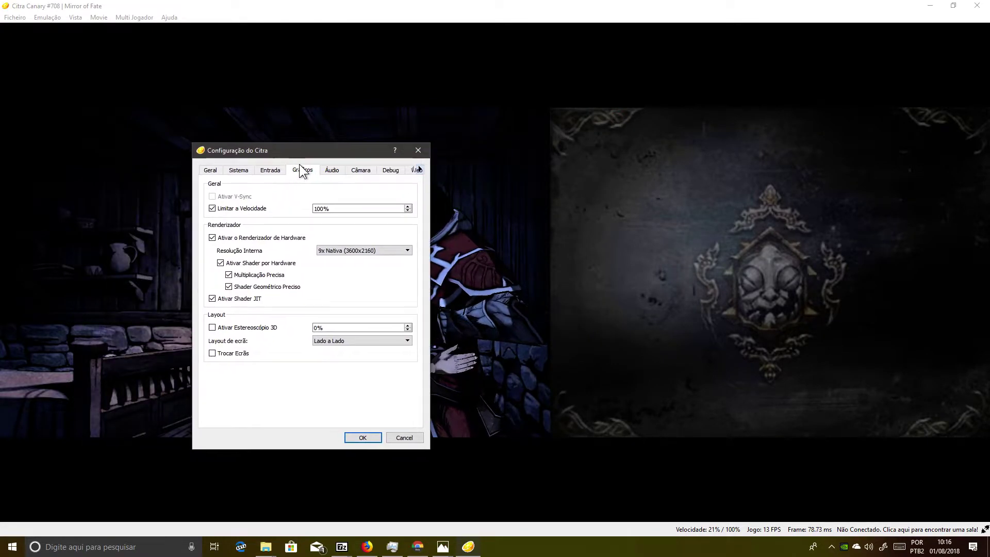
left_click_drag(276, 154, 370, 156)
left_click(448, 170)
left_click(431, 169)
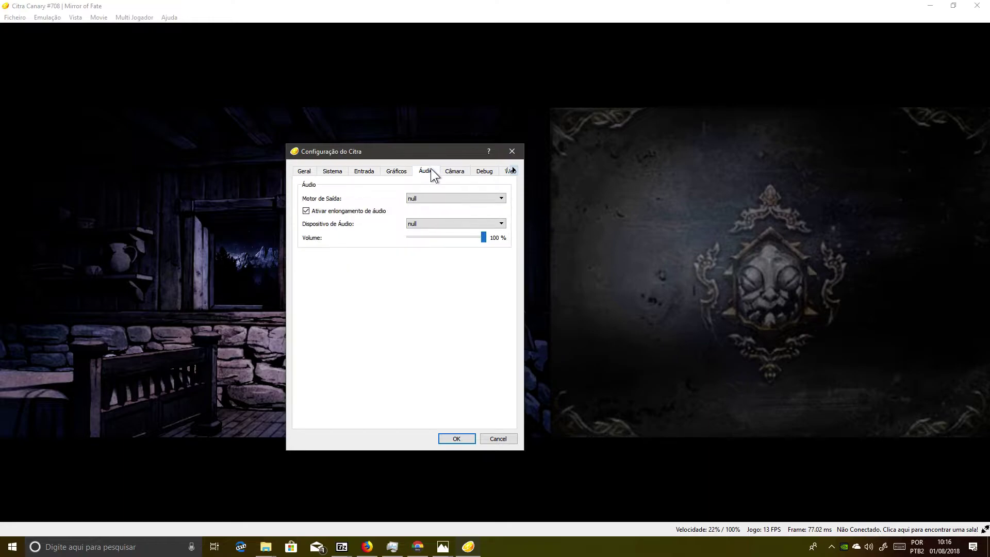
left_click(464, 174)
left_click(482, 174)
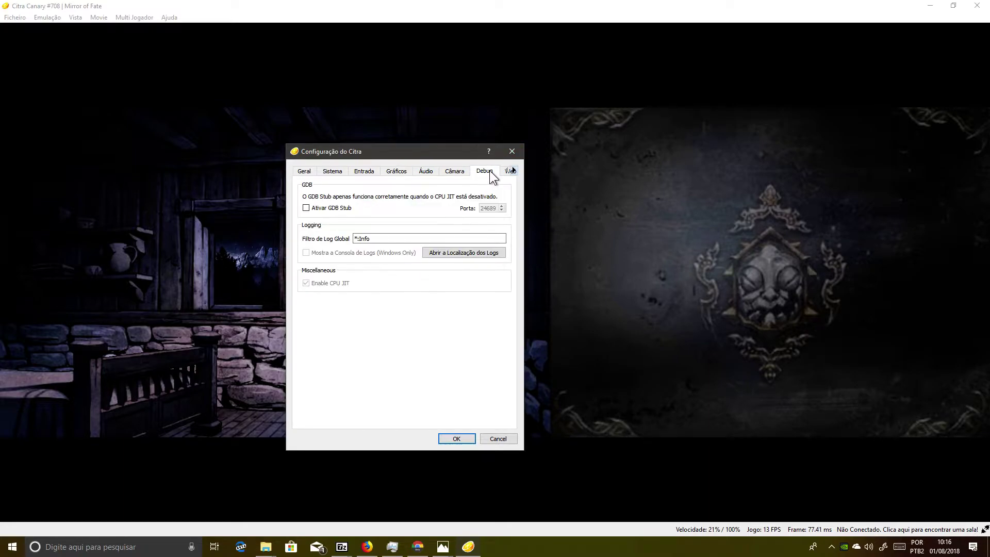
left_click(341, 173)
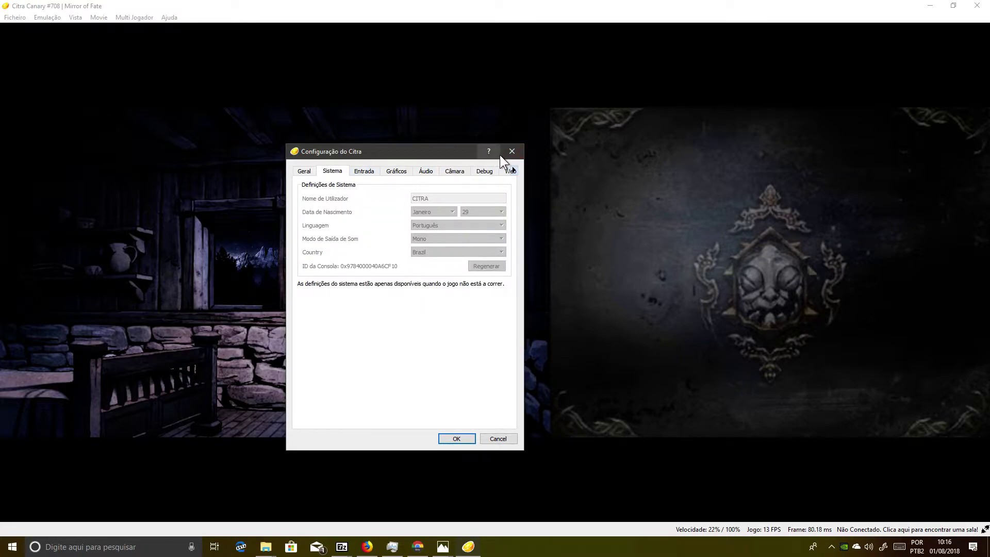
left_click(511, 152)
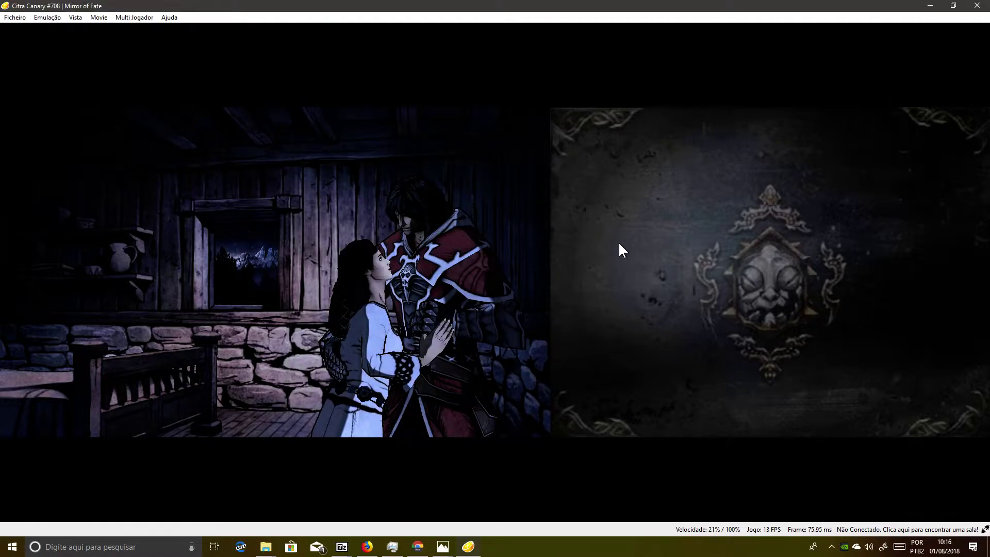
Step: Switch to Photos to examine the screenshot of Citra's system archive error message, and minimize its window
mouse_move(443, 548)
left_click(413, 518)
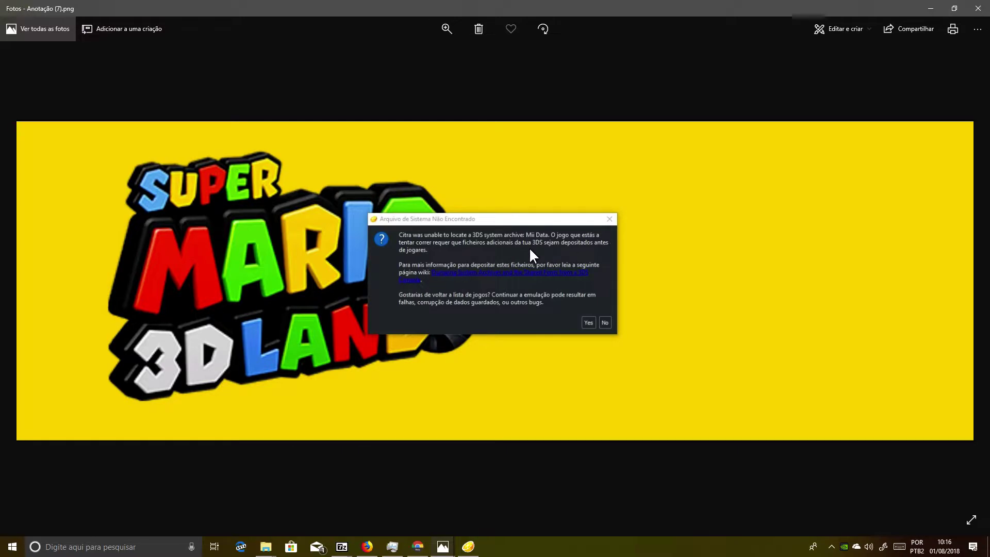
left_click(930, 8)
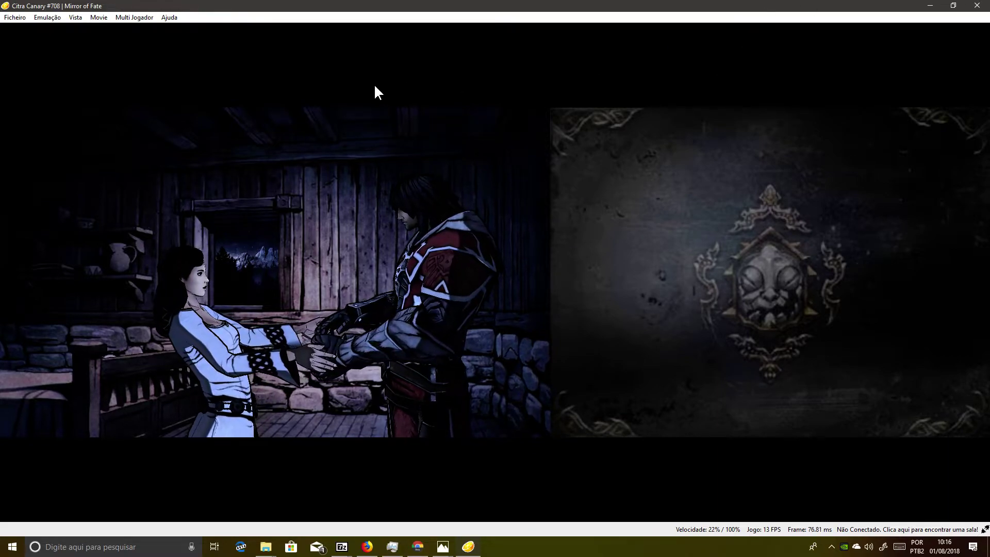
Step: Quit Citra while Mirror of Fate is running, confirm the exit, and relaunch Citra Canary
left_click(953, 6)
left_click(813, 117)
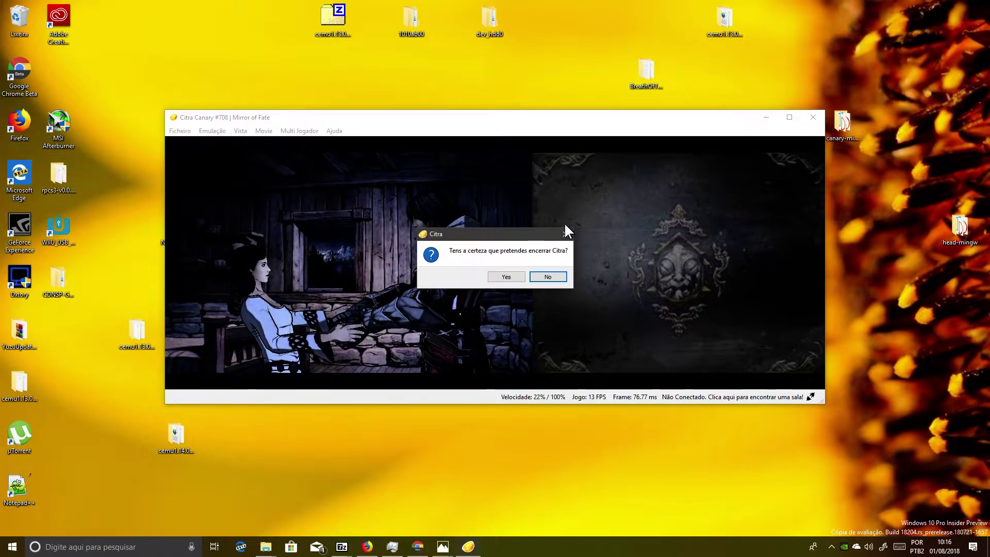
left_click(505, 277)
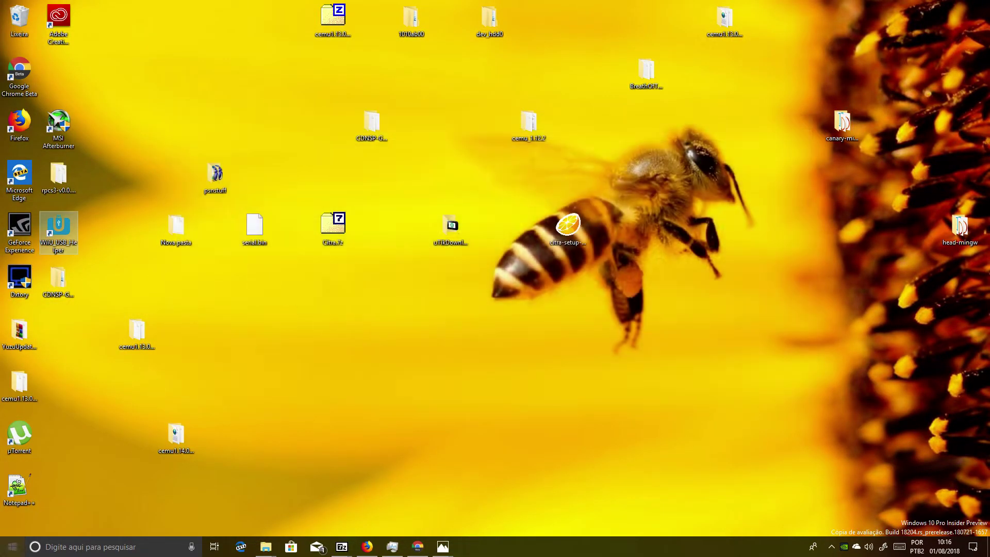
left_click(13, 547)
left_click(40, 262)
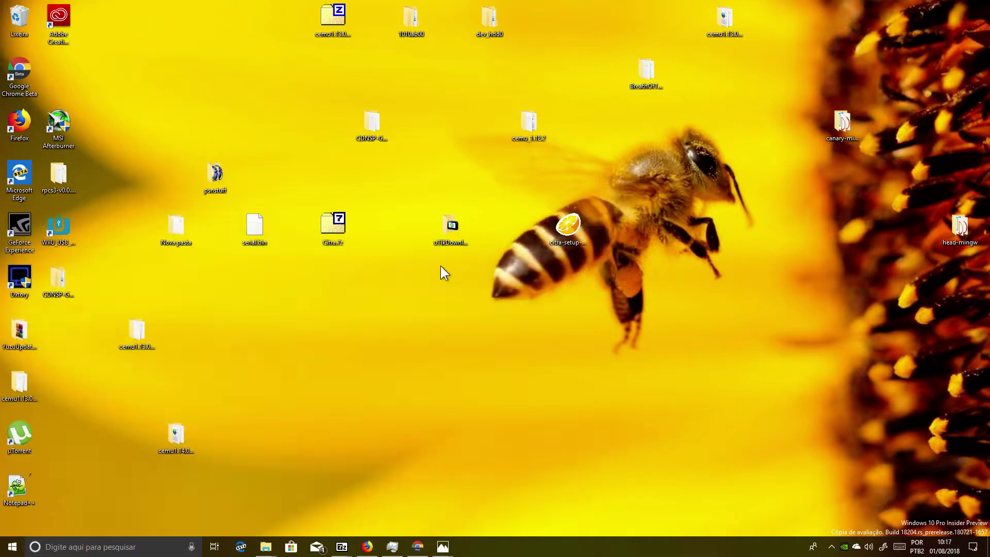
Step: Browse the installed games list, start NSMB 2: Gold Edition, and maximize the emulator window
scroll(325, 315, "down", 1)
scroll(325, 314, "up", 1)
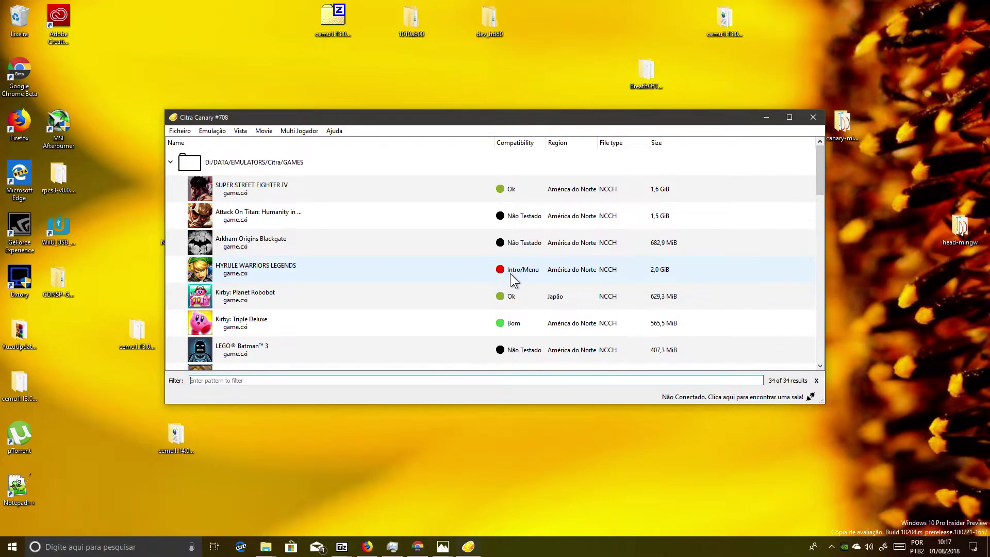
scroll(418, 291, "down", 4)
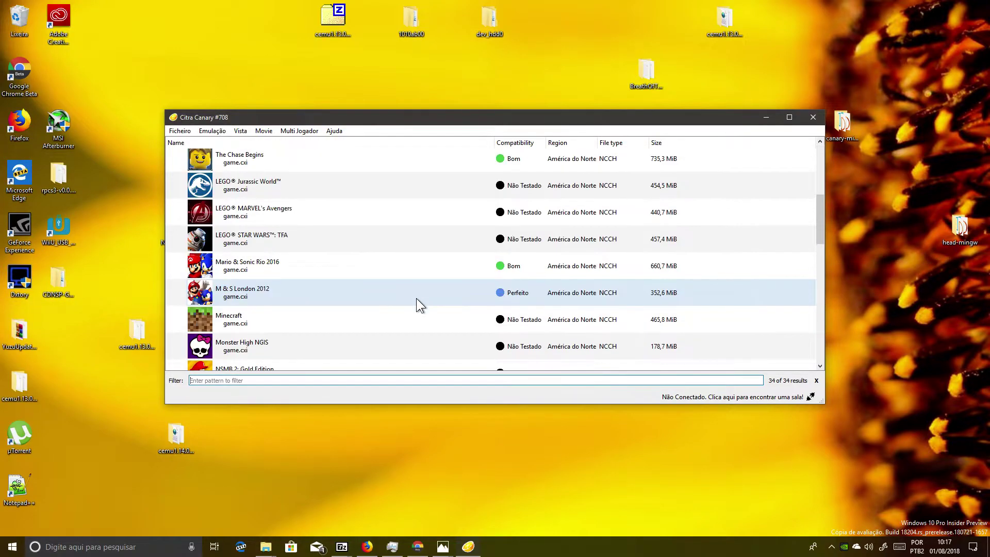
scroll(416, 299, "down", 2)
scroll(358, 285, "up", 1)
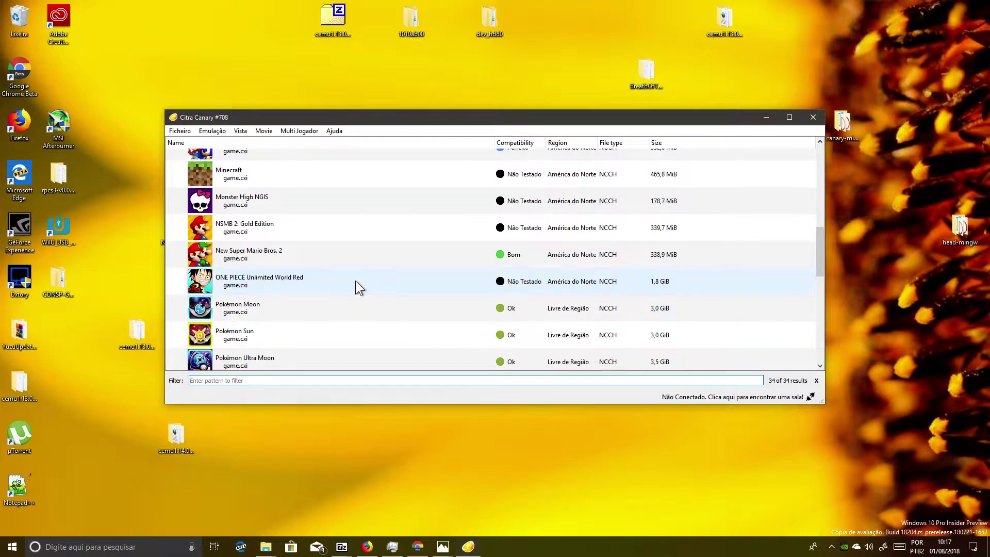
left_click(226, 239)
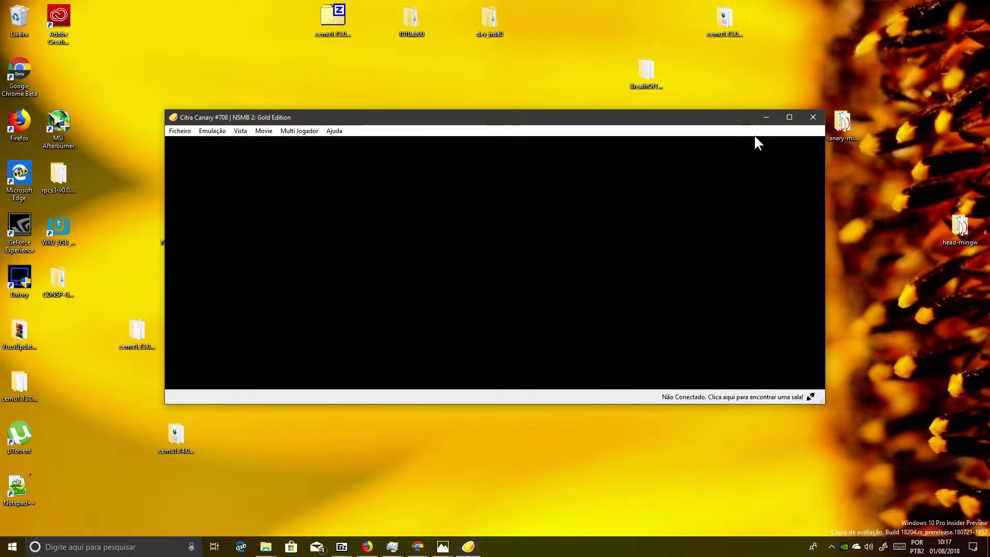
left_click(789, 117)
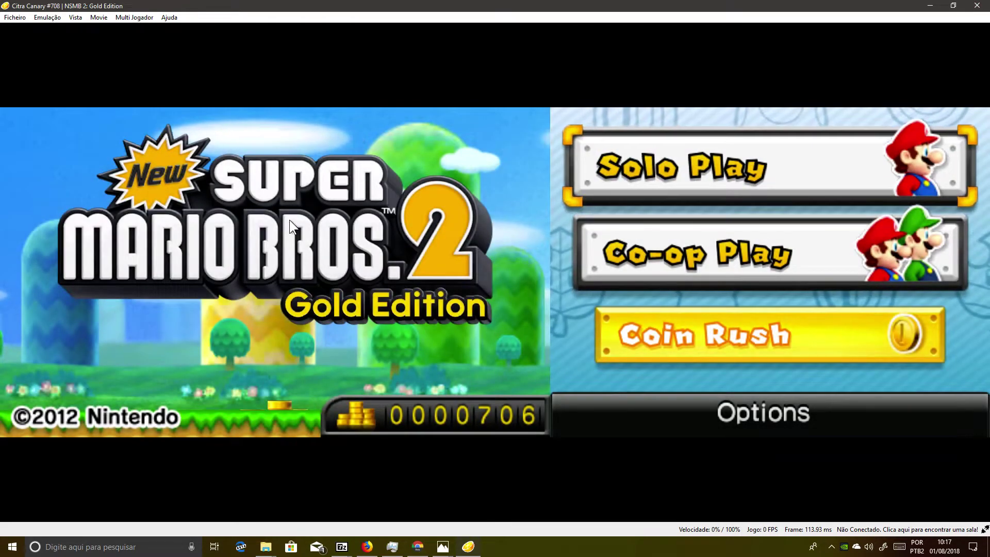
Step: Choose Solo Play on the title screen and load save file 1, World 1
key("Up")
key("a")
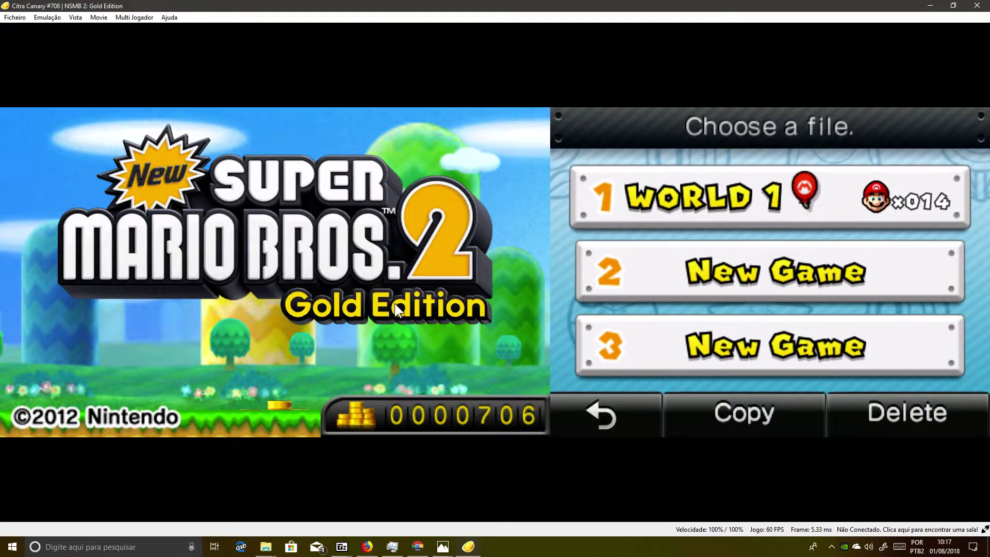
key("a")
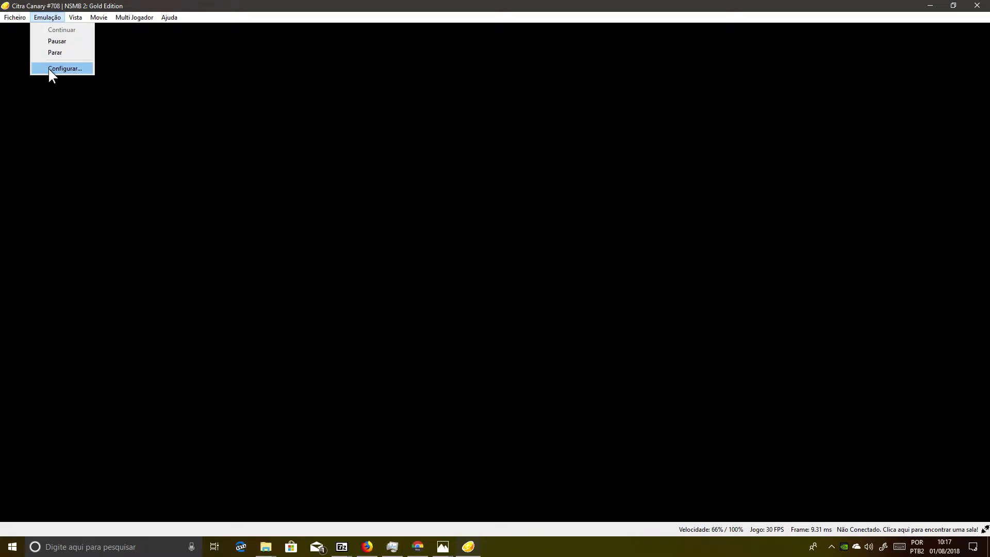
Step: Review the system settings and input button mappings in the Citra configuration, move the dialog aside, and accept it
left_click(51, 68)
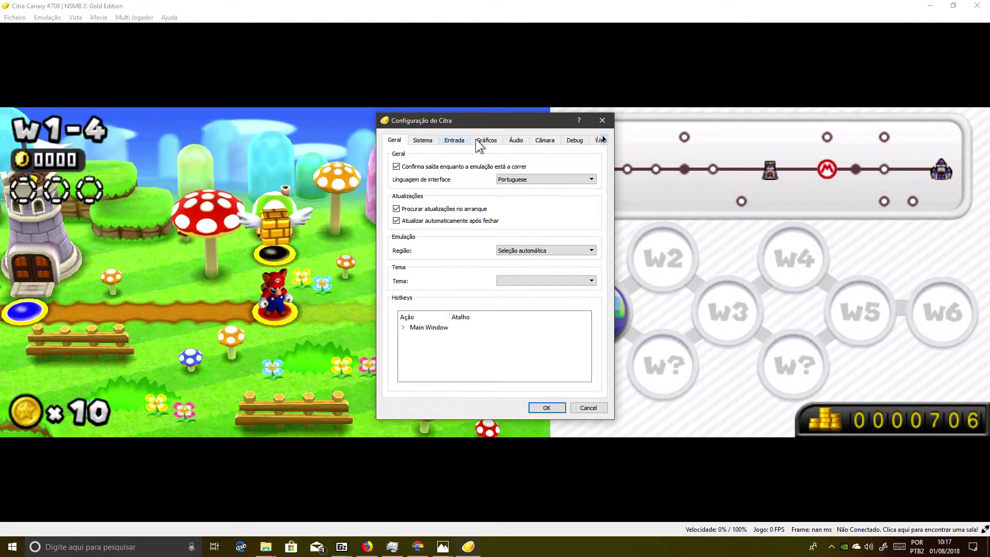
left_click(428, 140)
left_click(460, 139)
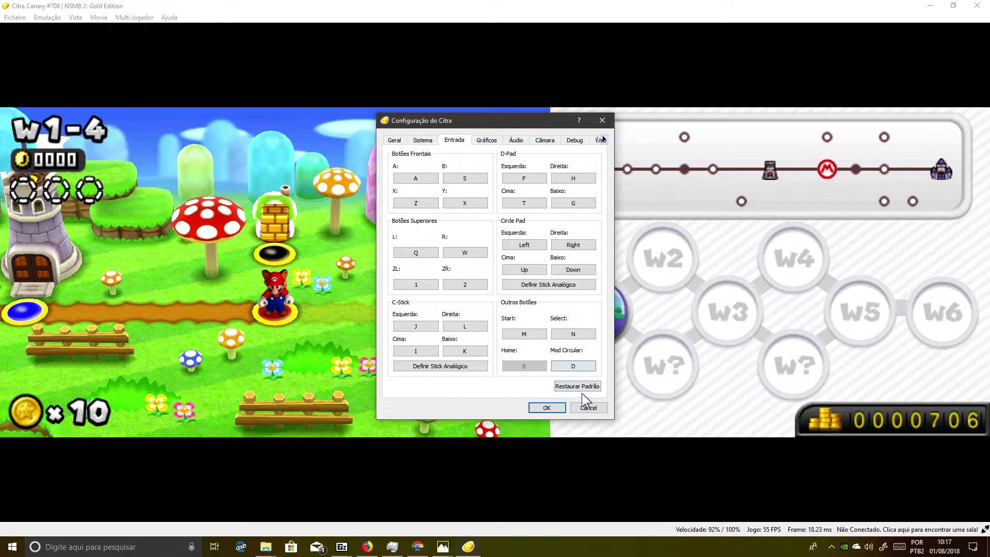
left_click_drag(530, 122, 443, 171)
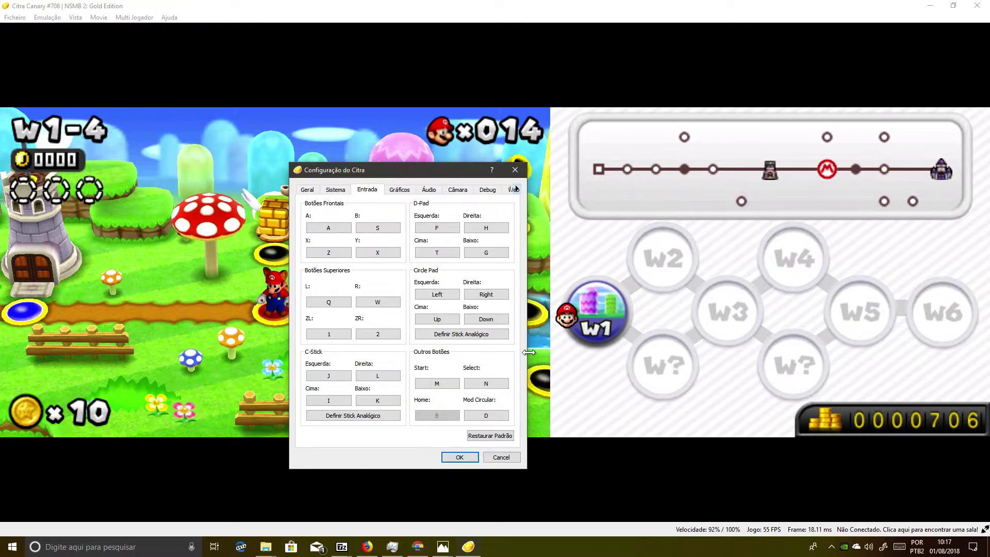
left_click(452, 457)
Step: Walk Mario back along the World 1 map from W1-4 to W1-1
key("Left")
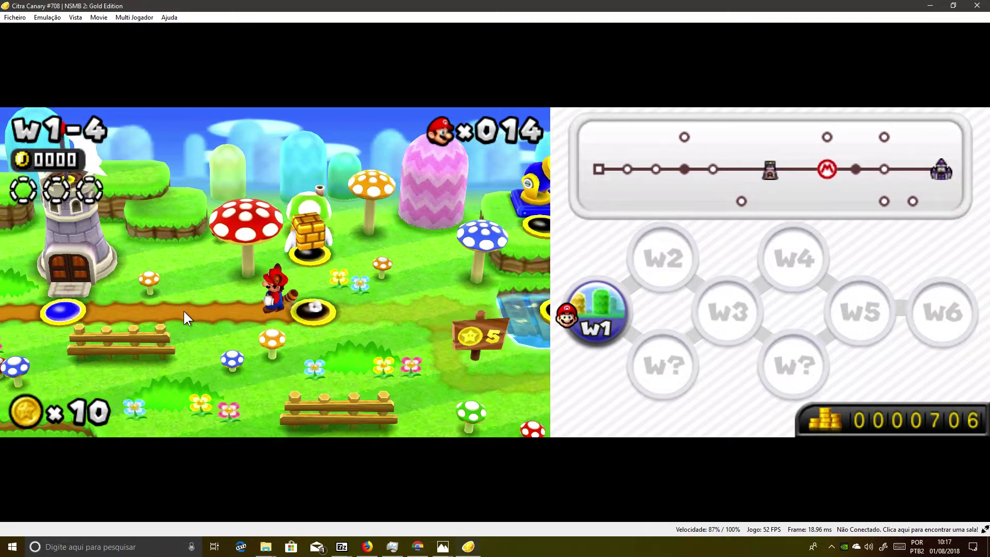
key("Left")
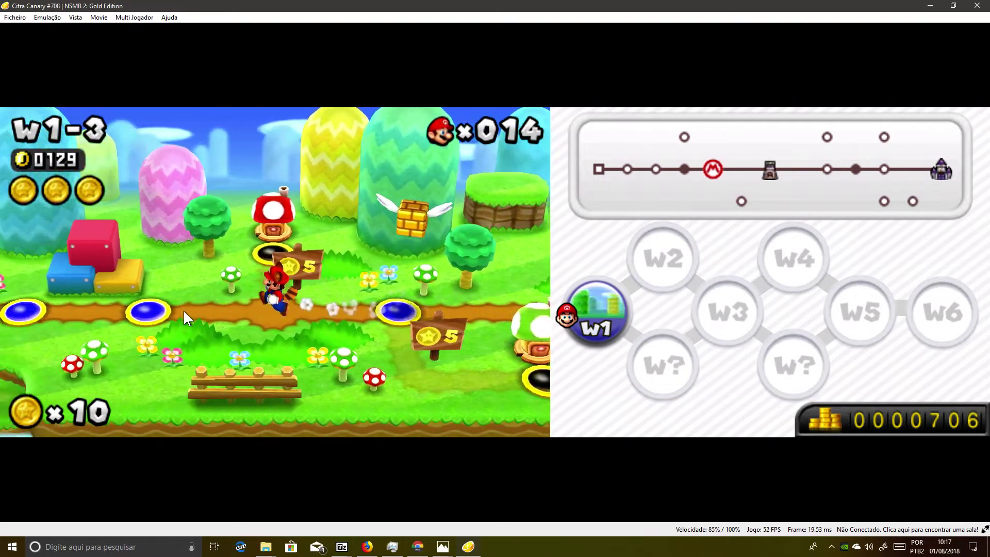
key("Left")
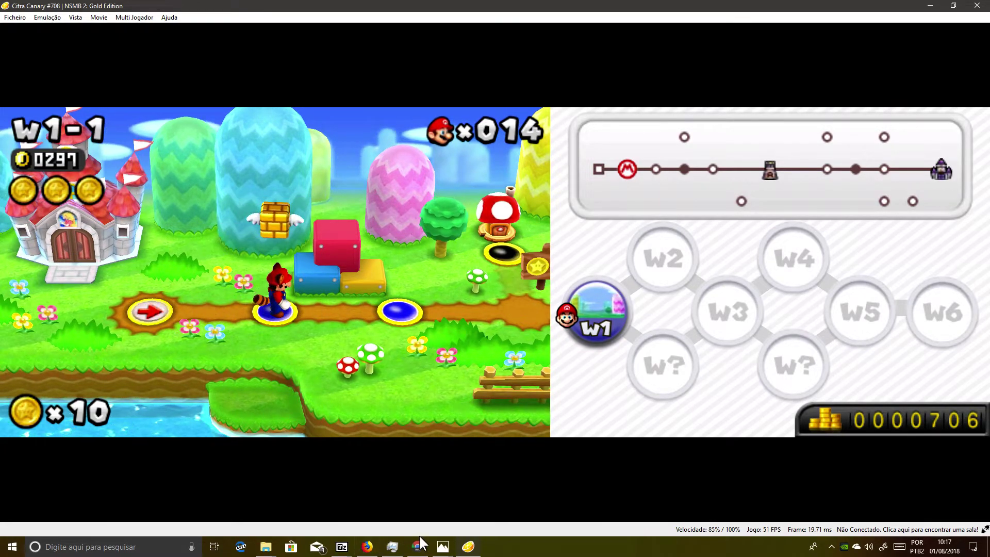
Step: Switch to Photos to check the Super Mario 3D Land screenshot with the missing Mii Data message, and return to the game
left_click(443, 546)
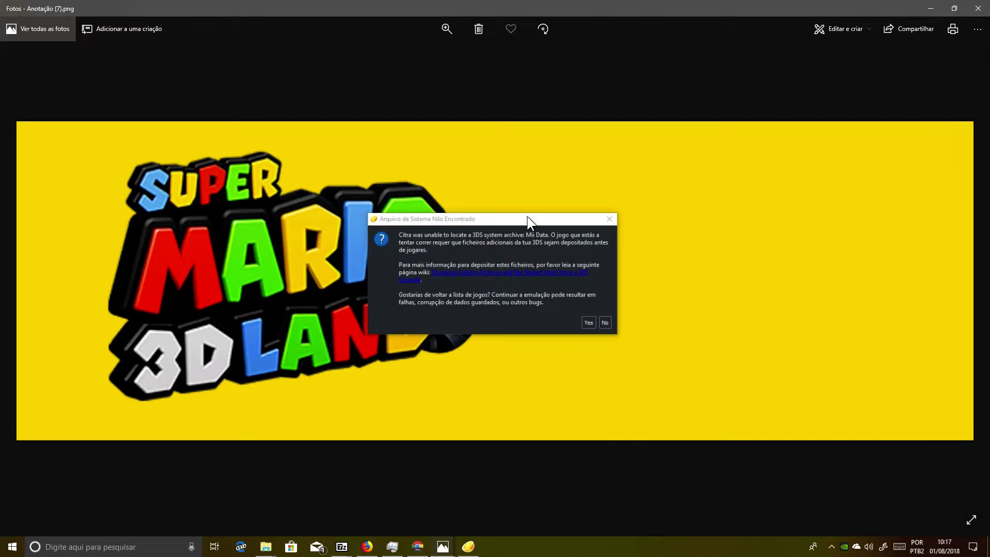
left_click(930, 8)
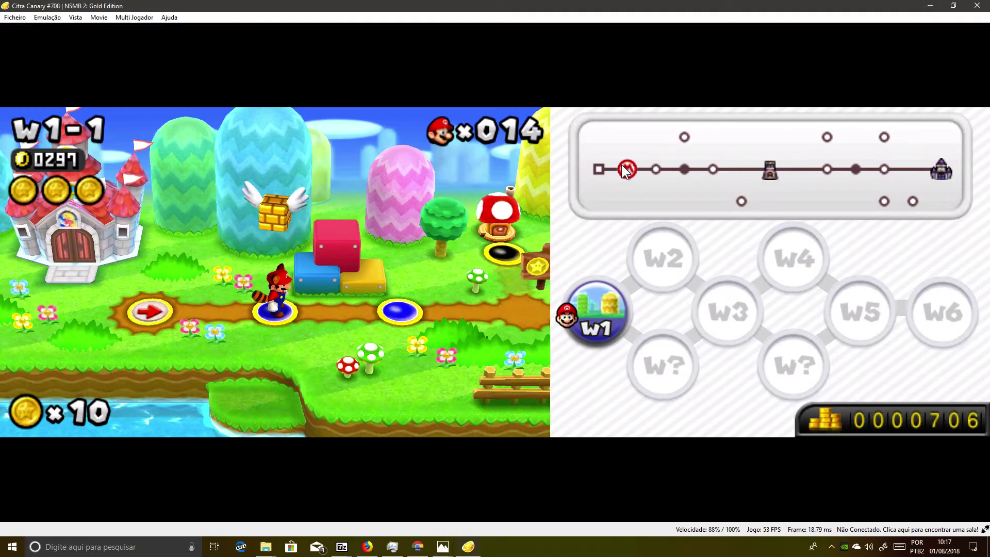
Step: Move Mario back and forth on the map next to W1-1, and enter level World 1-1
key("Right")
key("Left")
key("Right")
key("Left")
key("a")
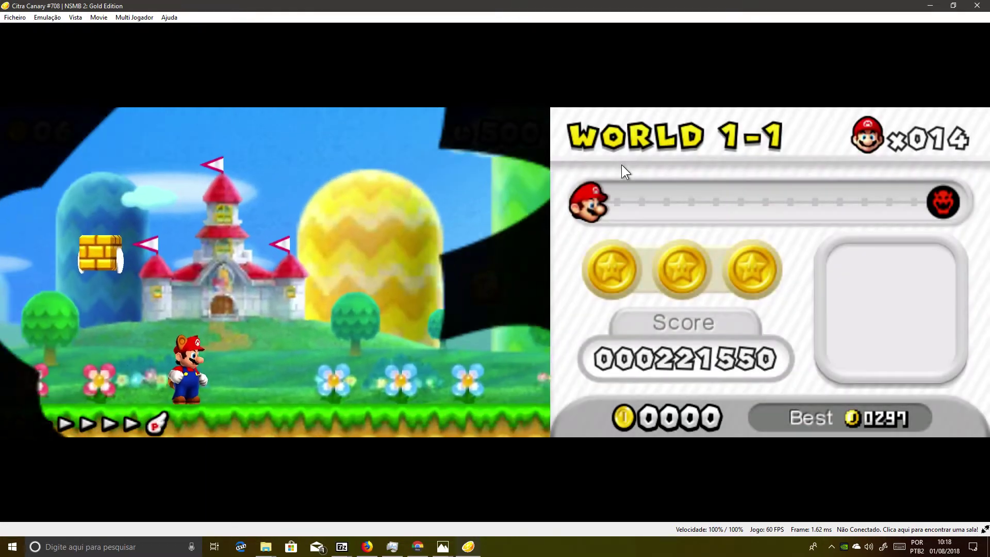
Step: Go back to the winged brick at the start of World 1-1 and jump into it to collect the gold block
key("a")
key("Right")
key("Left")
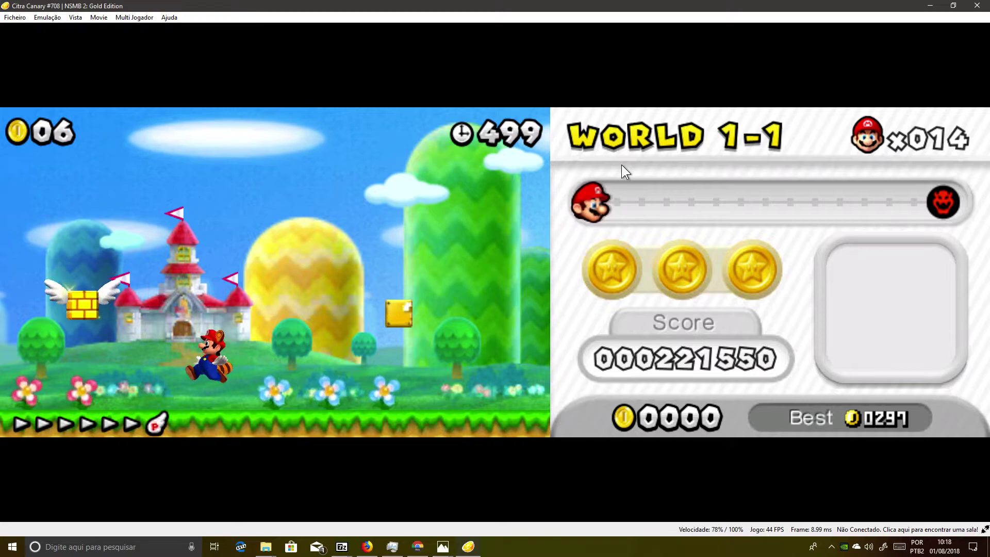
key("Left")
key("a")
key("a")
key("a")
key("Right")
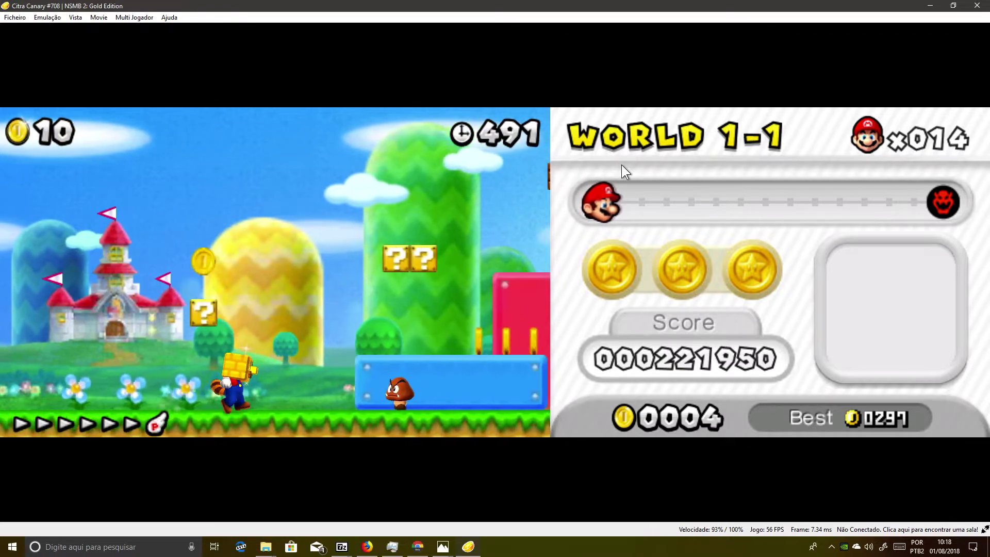
Step: Run past the first question blocks and the blue, red and yellow platforms, collecting coins and stomping a Goomba
key("a")
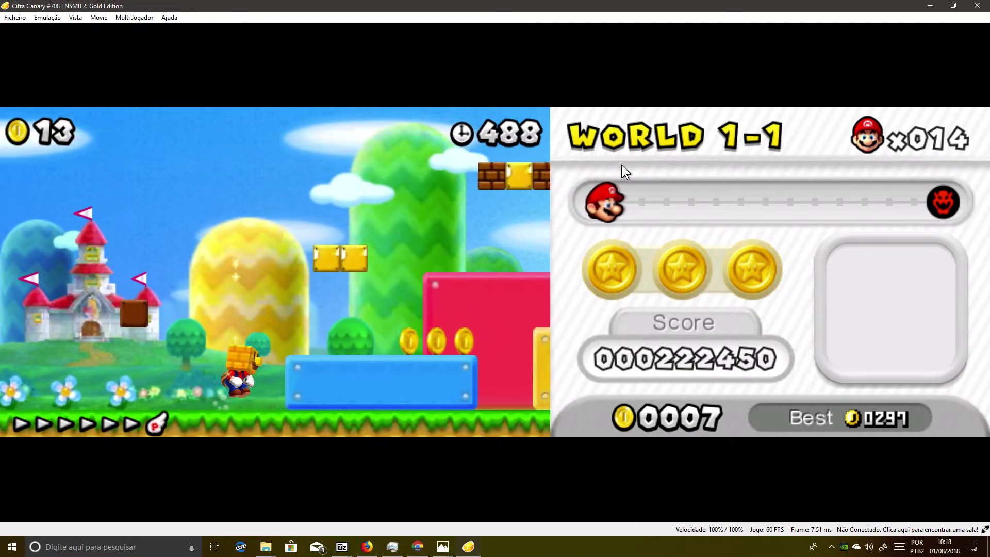
key("a")
key("Right")
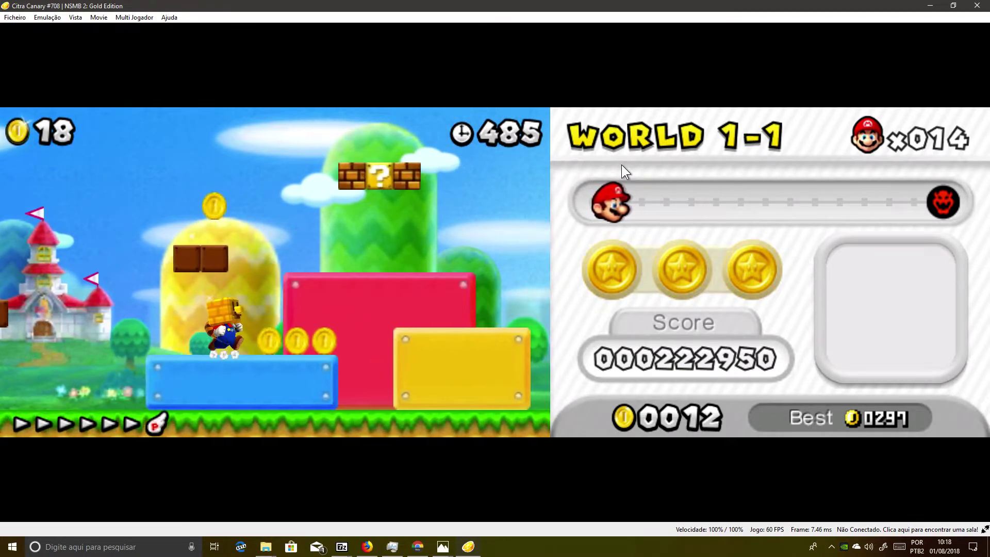
key("Right")
key("a")
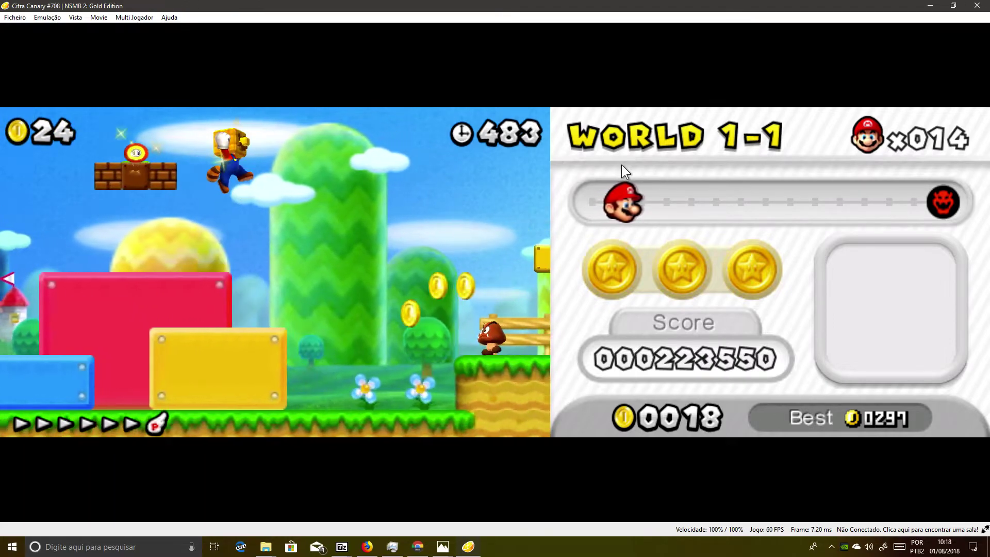
key("Right")
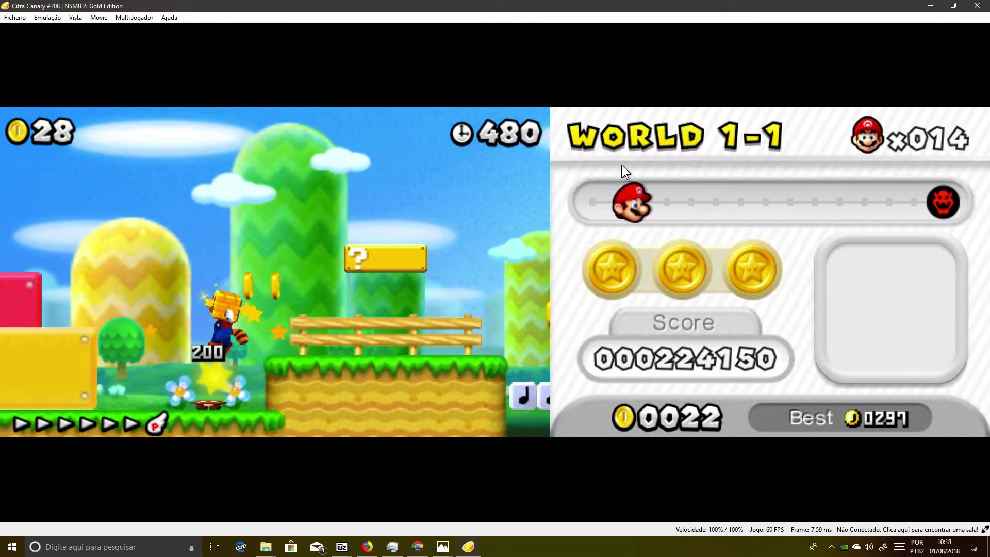
Step: Cross the wooden fence and the first row of note blocks, hitting the long question block and collecting coins
key("Right")
key("a")
key("a")
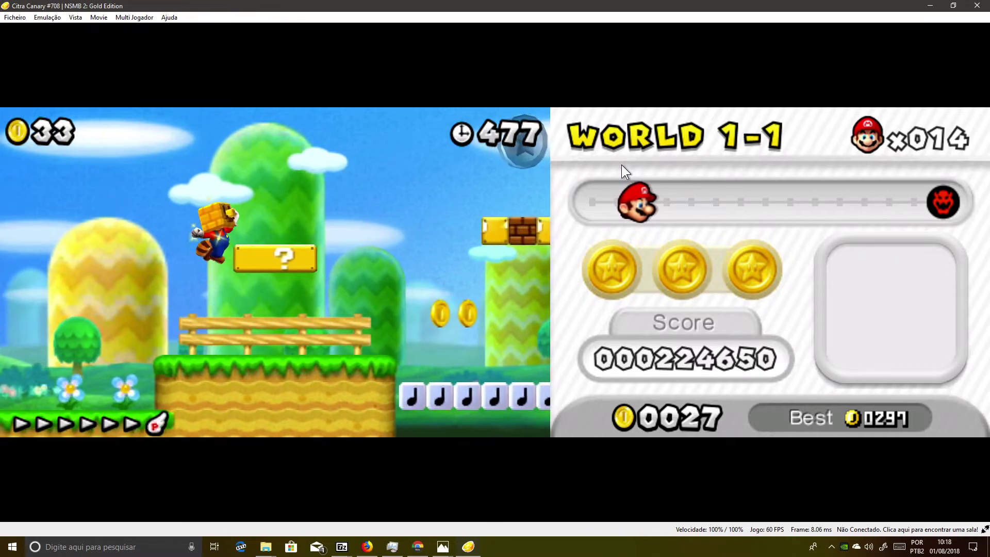
key("Right")
key("a")
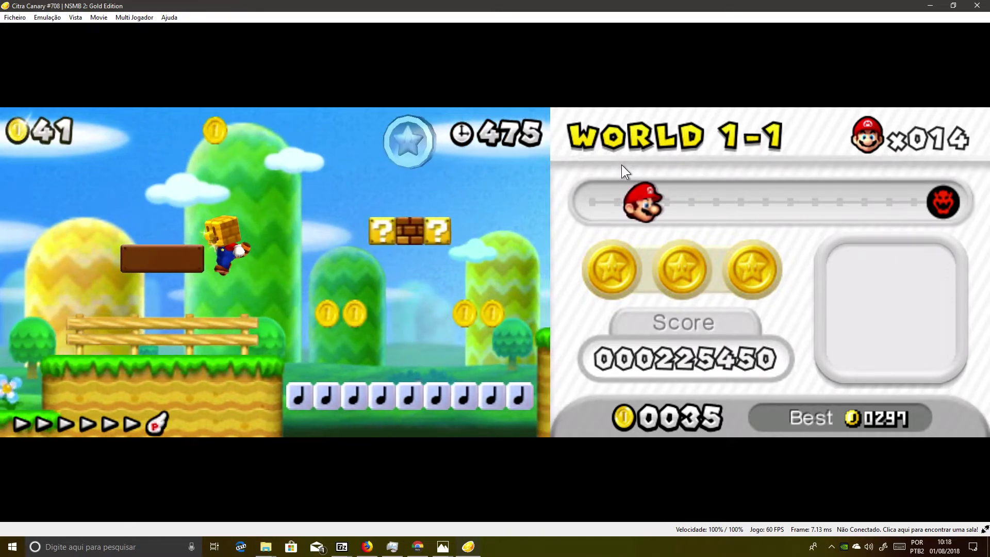
key("Right")
key("a")
key("a")
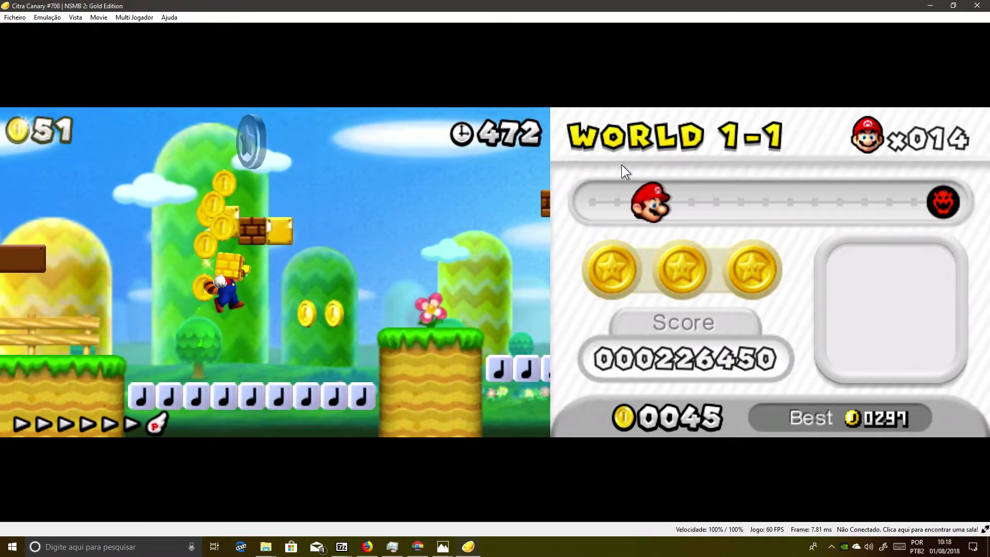
key("Right")
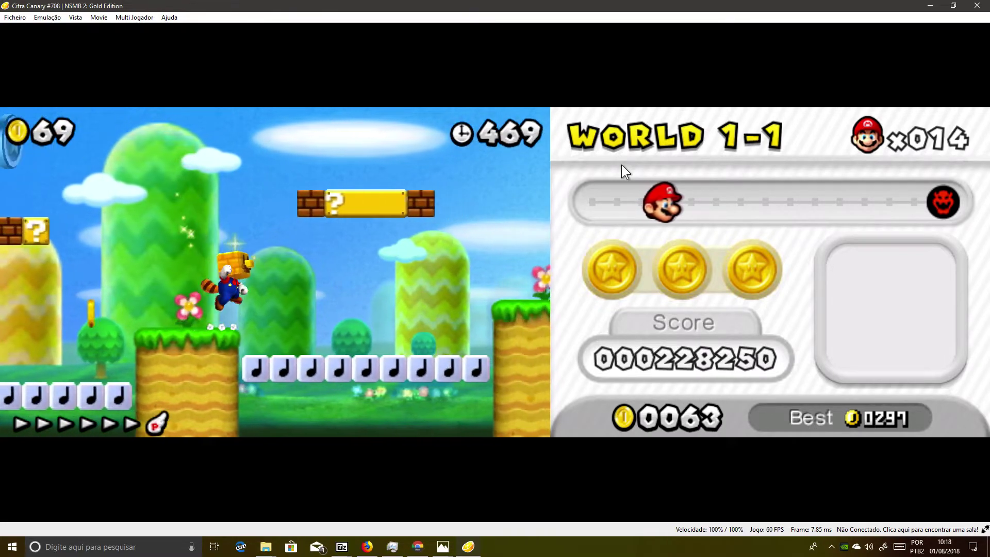
Step: Jump over the second row of note blocks and the flower hill, and stomp the stacked Goombas
key("a")
key("Right")
key("a")
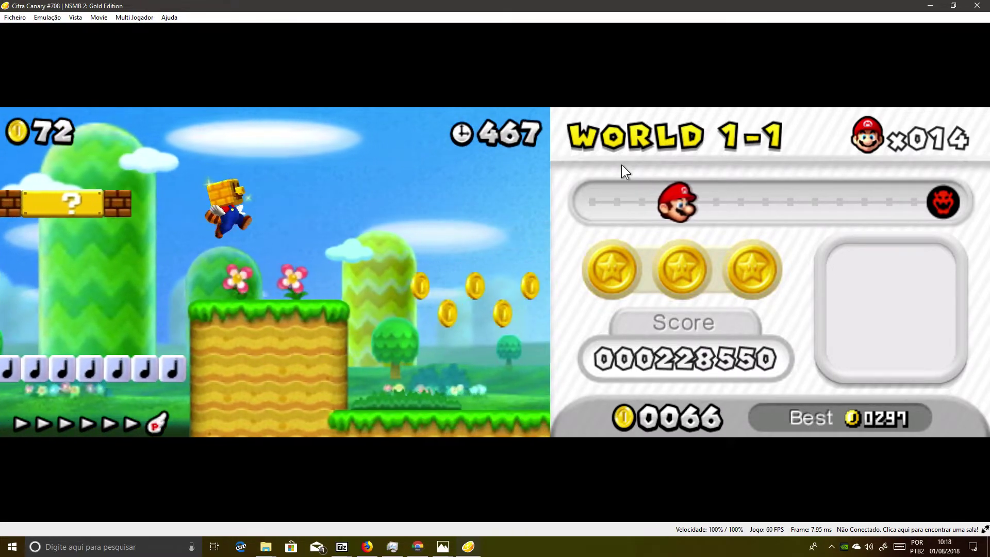
key("Right")
key("a")
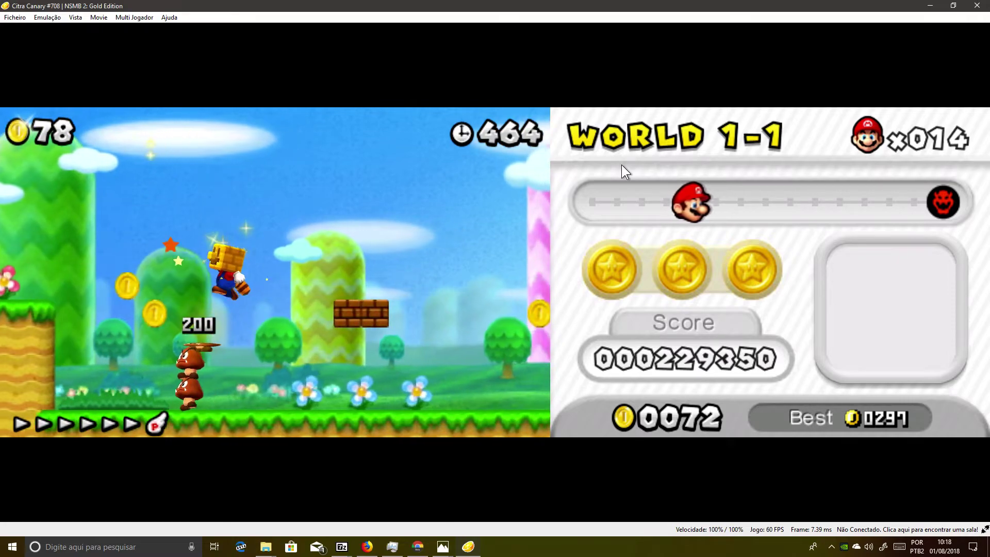
Step: Run past the brick pair and over the magenta, orange and green platforms, collecting coins and stomping the green Koopa
key("Right")
key("a")
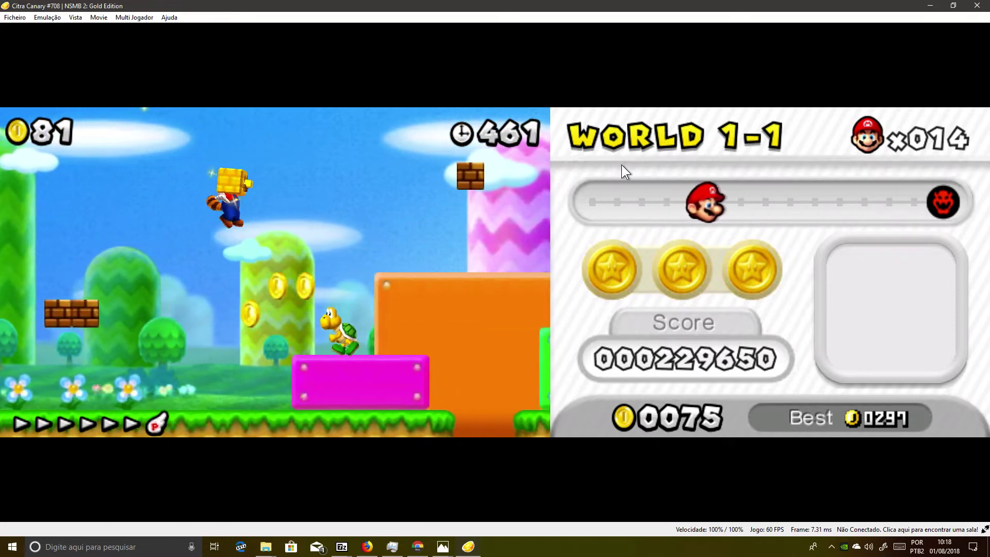
key("Right")
key("a")
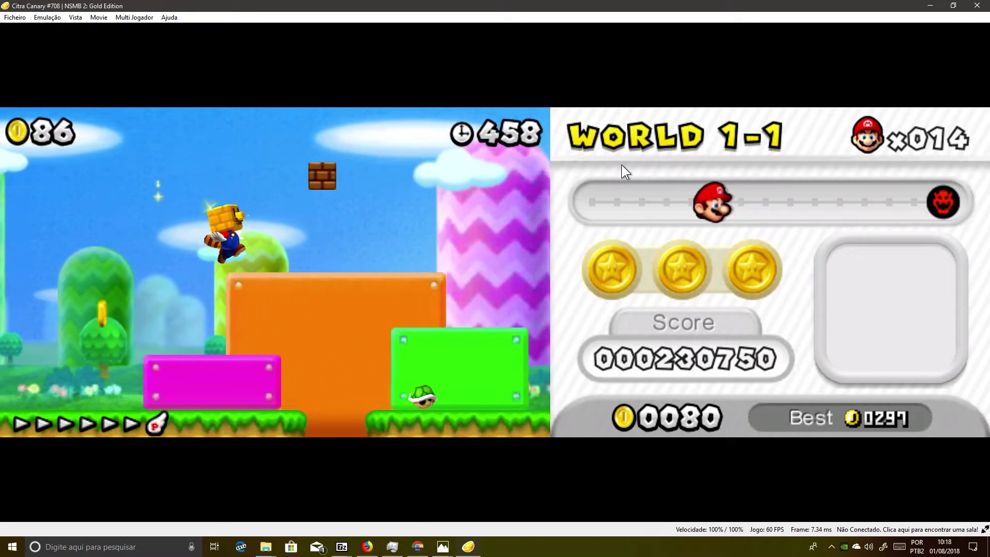
key("Right")
key("a")
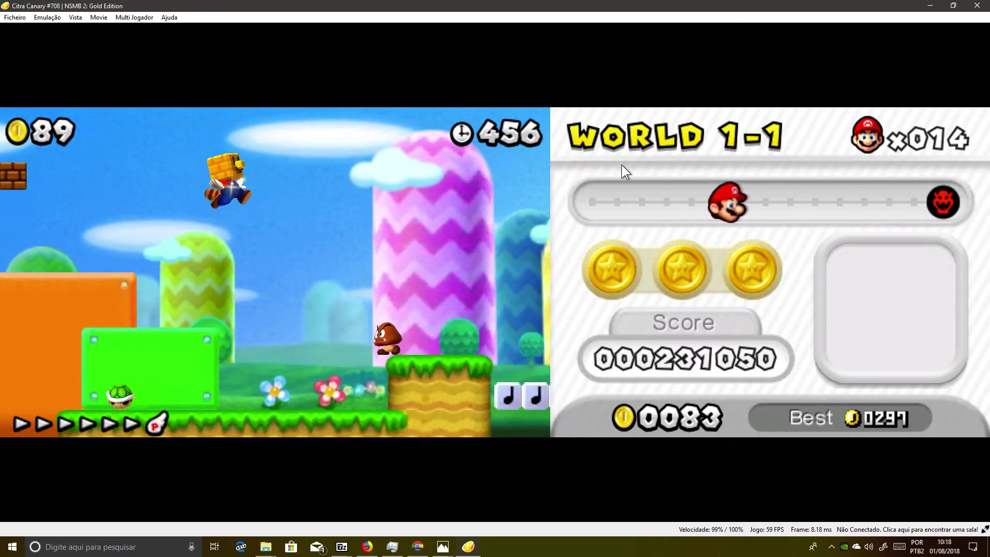
Step: Jump over the Goomba and the grassy hill, and cross the long row of note blocks while collecting the coins above
key("Right")
key("a")
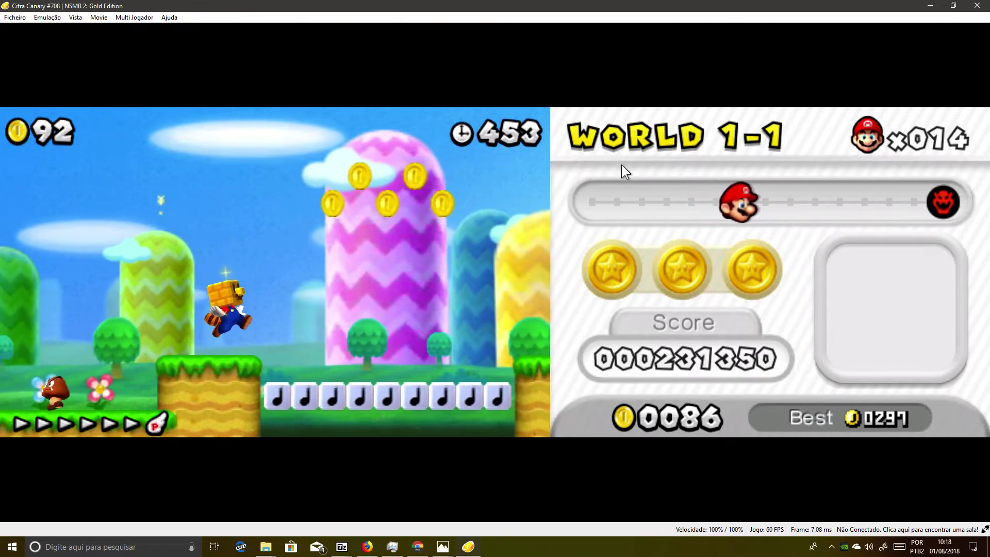
key("Right")
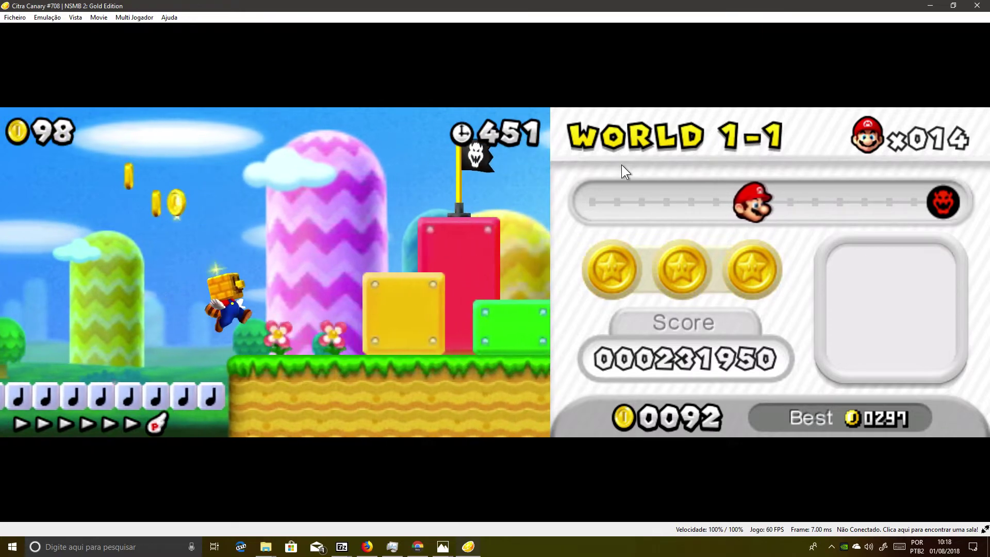
Step: Run past the checkpoint and jump back to the red platform to touch the checkpoint flag
key("Right")
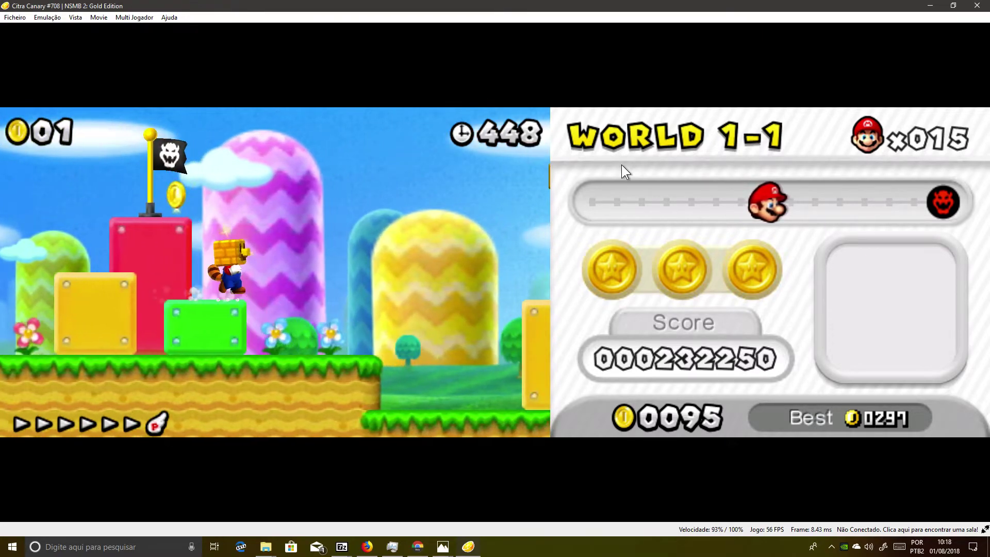
key("a")
key("Left")
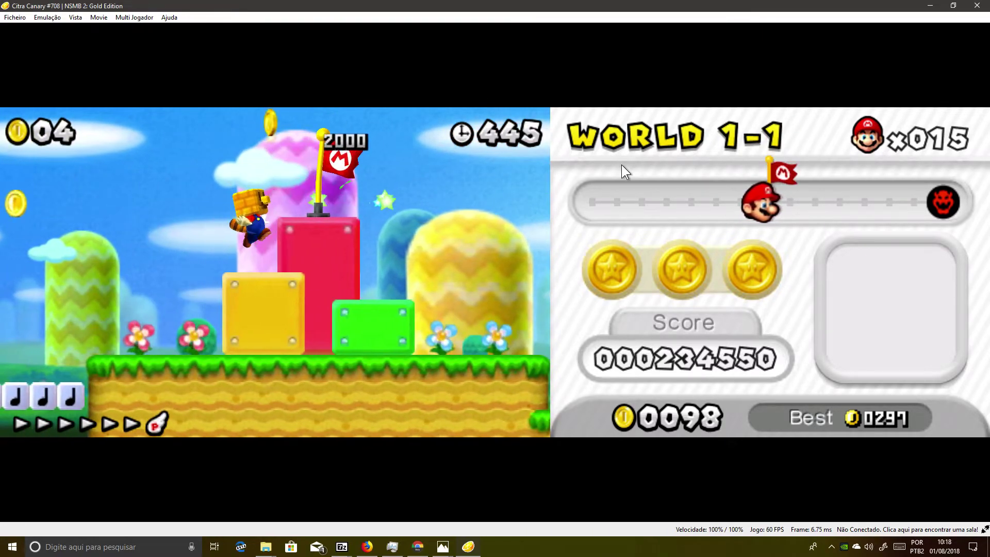
Step: Cross the yellow, magenta and blue platforms after the checkpoint, hit the second long question block and pass the stacked Goombas
key("Right")
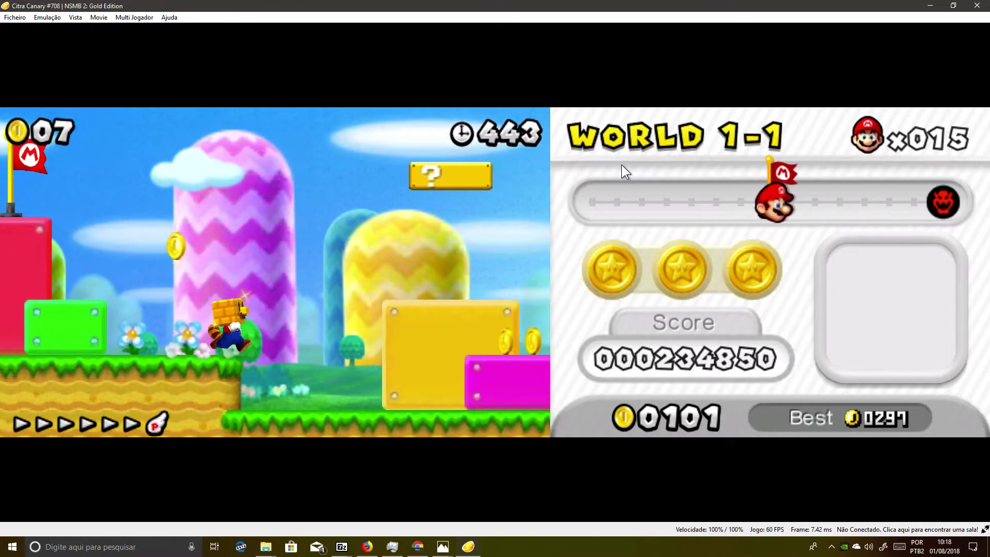
key("a")
key("Right")
key("a")
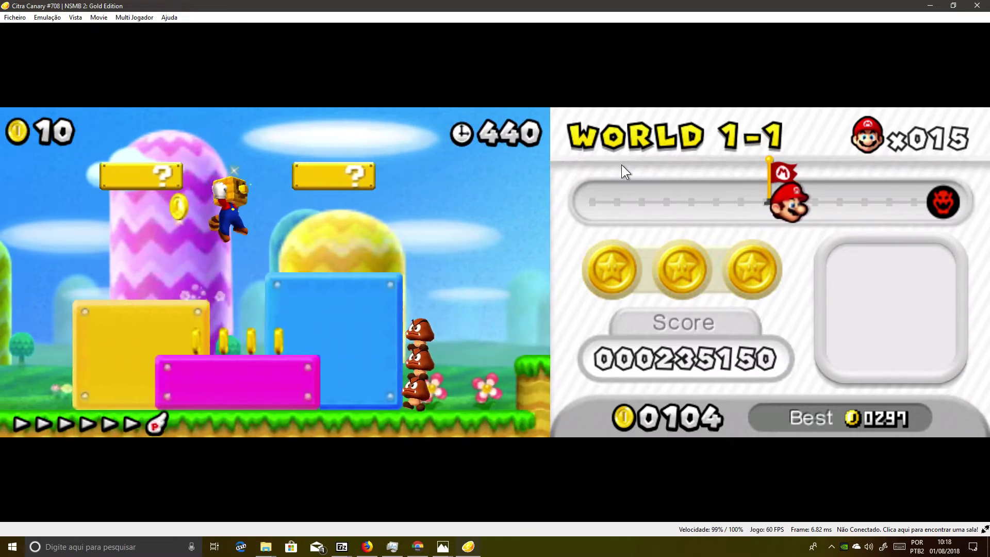
key("Right")
key("a")
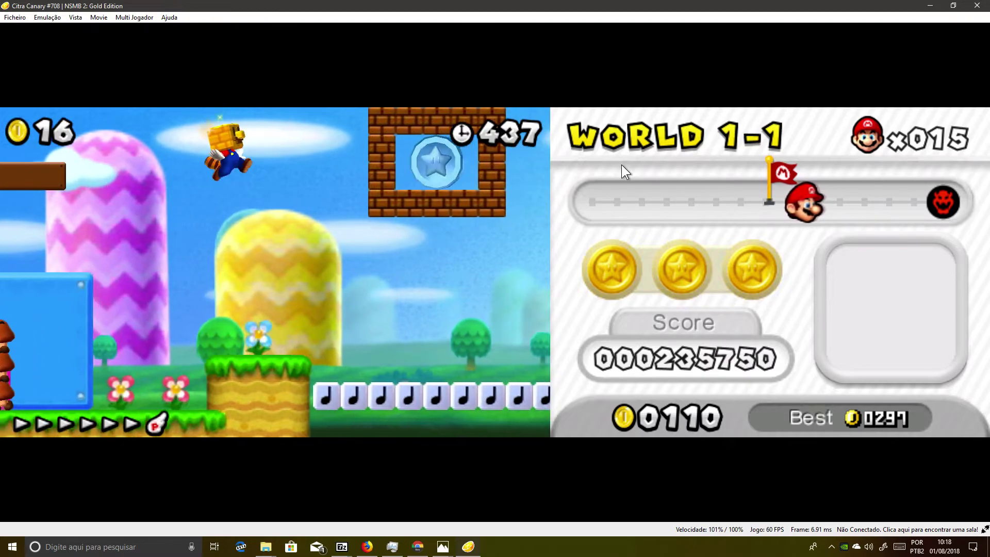
Step: Cross the note blocks beneath the brick-enclosed Star Coin and jump onto the yellow platform beside the tall blue one
key("Right")
key("a")
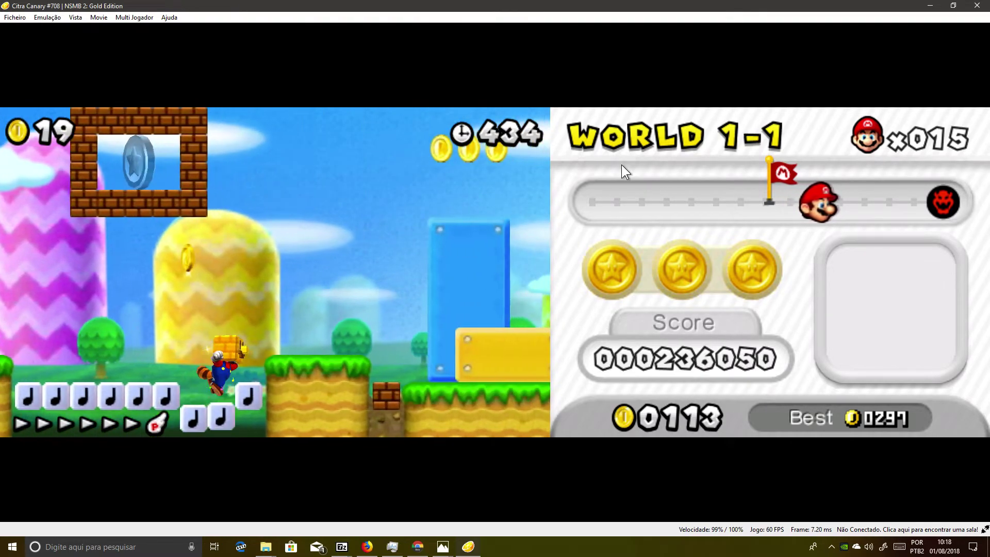
key("Right")
key("a")
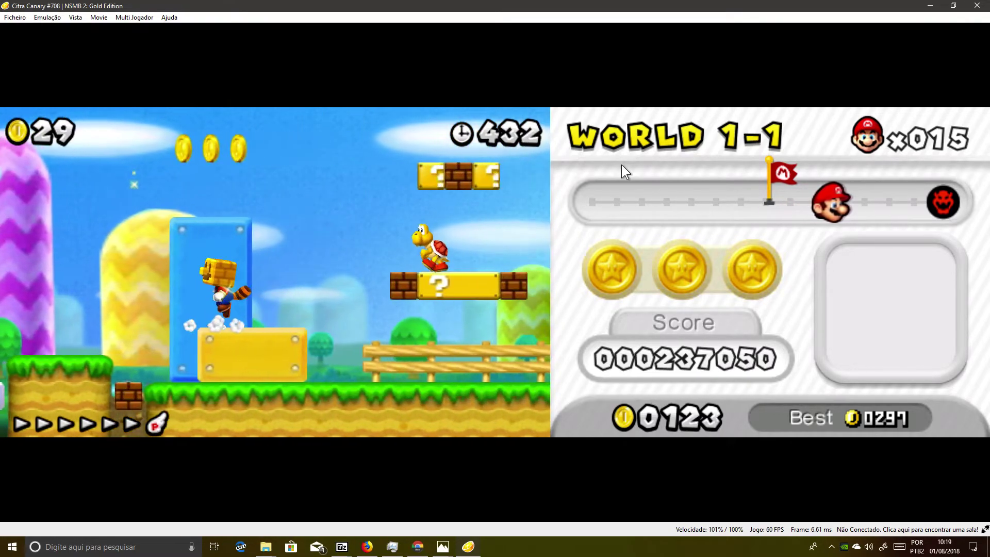
Step: Jump past the wooden fence and question blocks, stomp the two red Koopas and get onto the green platform
key("Right")
key("a")
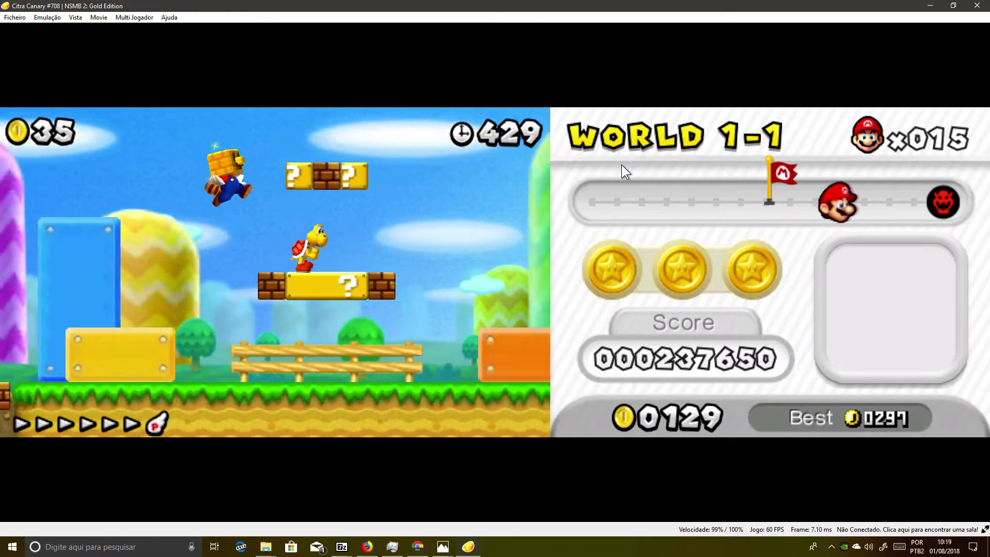
key("Right")
key("a")
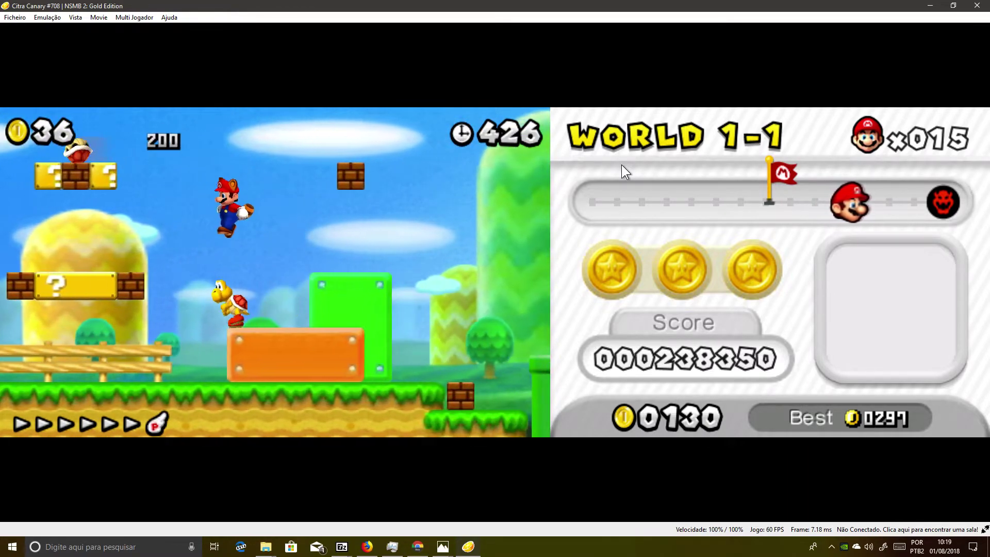
key("Right")
key("a")
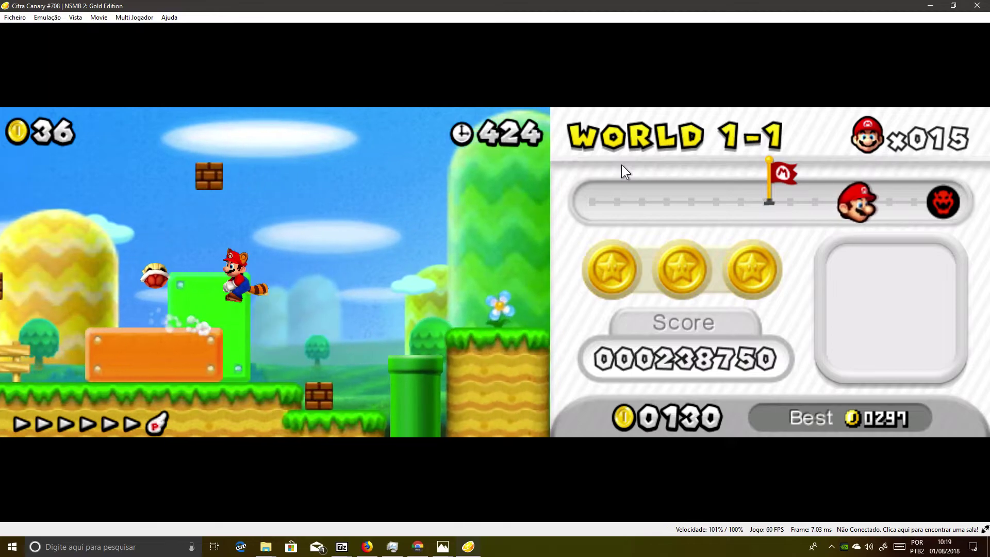
Step: Pass the green pipe, bounce across the staggered note blocks collecting coins, and jump over the second pipe
key("Right")
key("a")
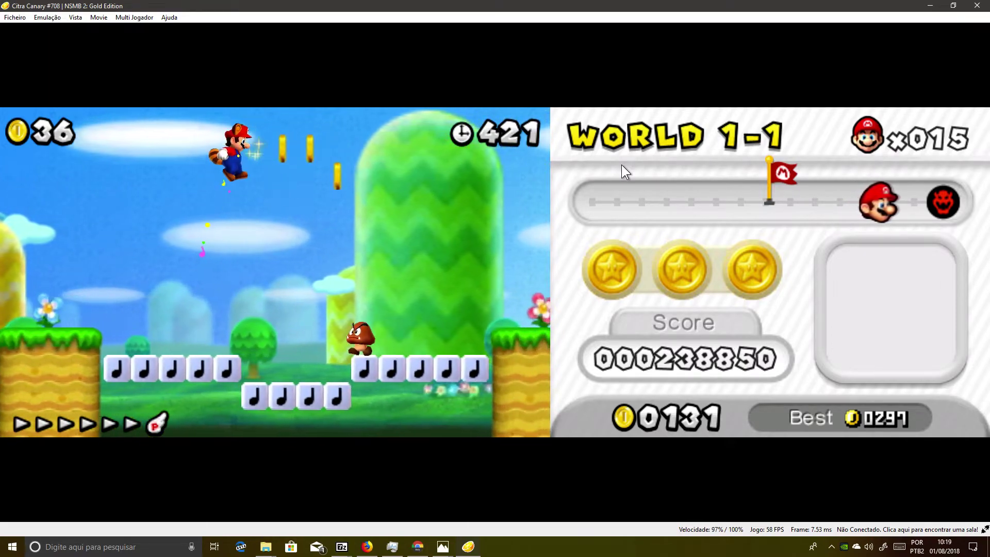
key("Right")
key("a")
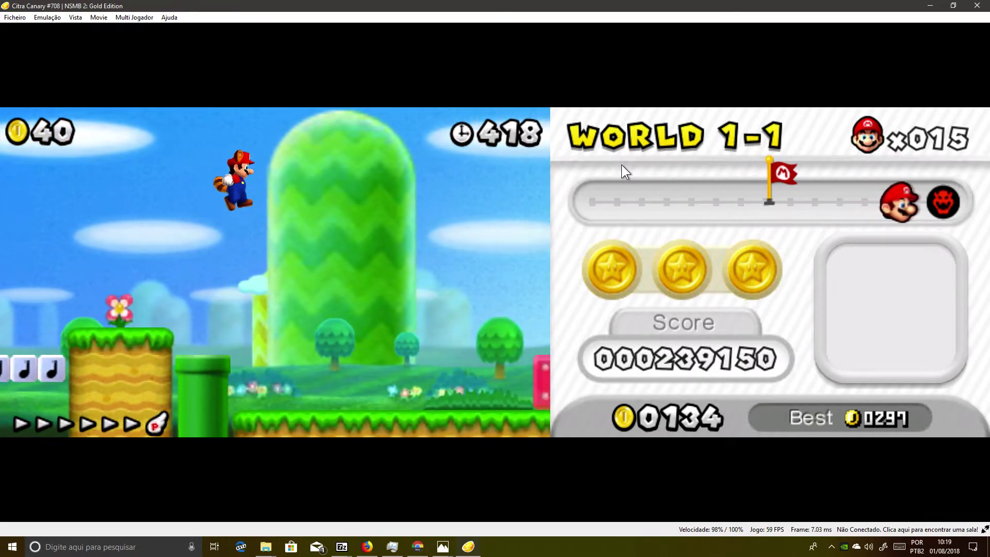
Step: Climb over the coloured platforms, clear the stacked Goombas and reach the goal flagpole to finish World 1-1
key("Right")
key("a")
key("Right")
key("a")
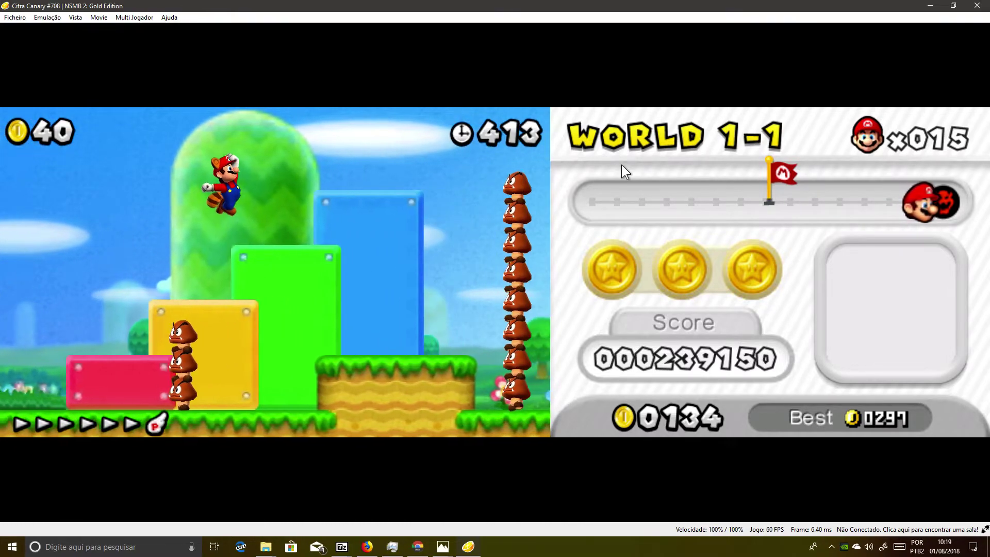
key("Right")
key("a")
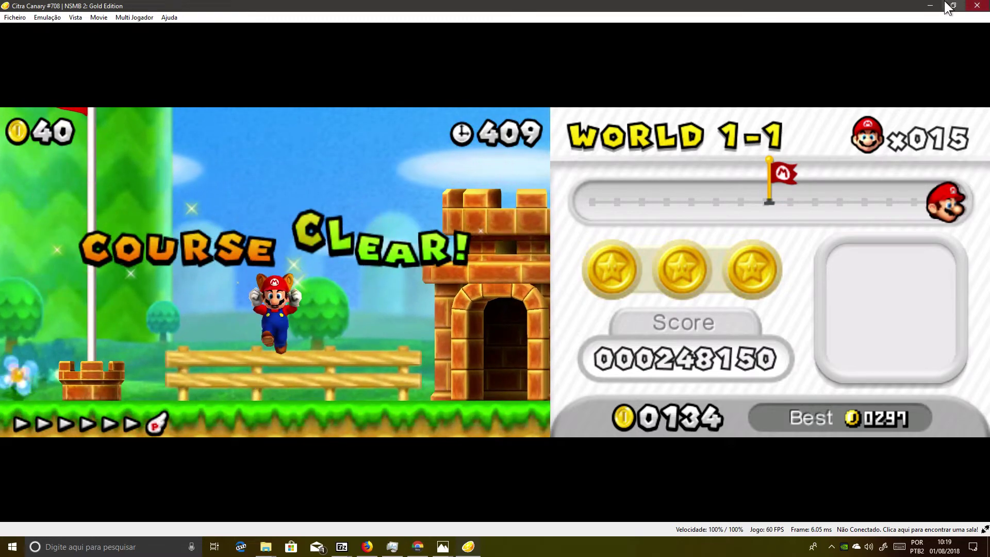
Step: Switch to Wii U USB Helper and add 3D Classics: Excitebike to the download queue
left_click(930, 6)
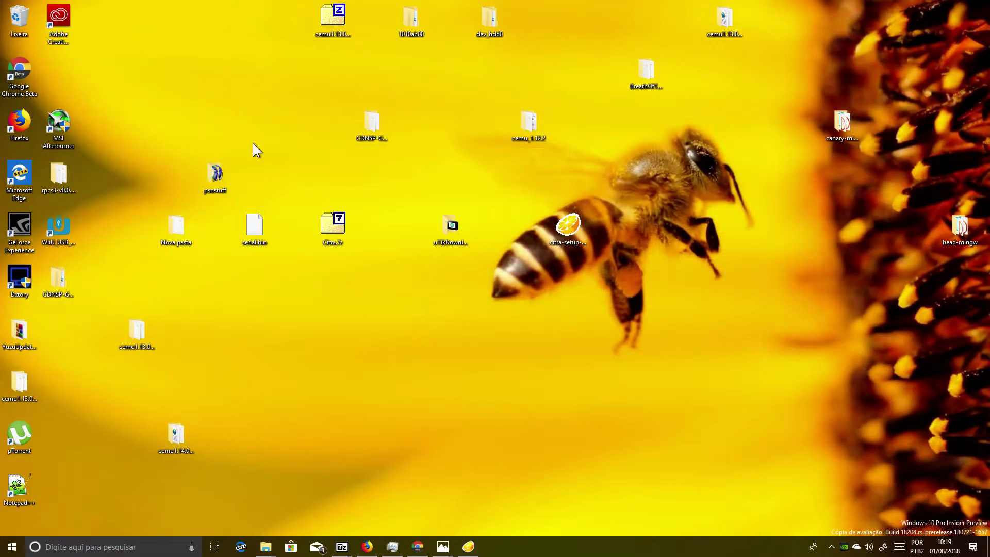
double_click(59, 229)
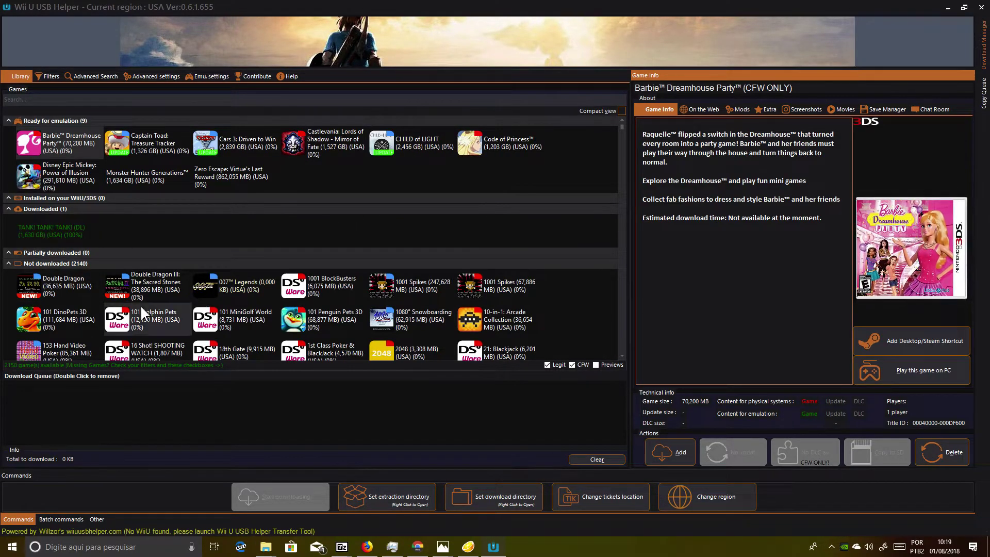
scroll(428, 292, "down", 1)
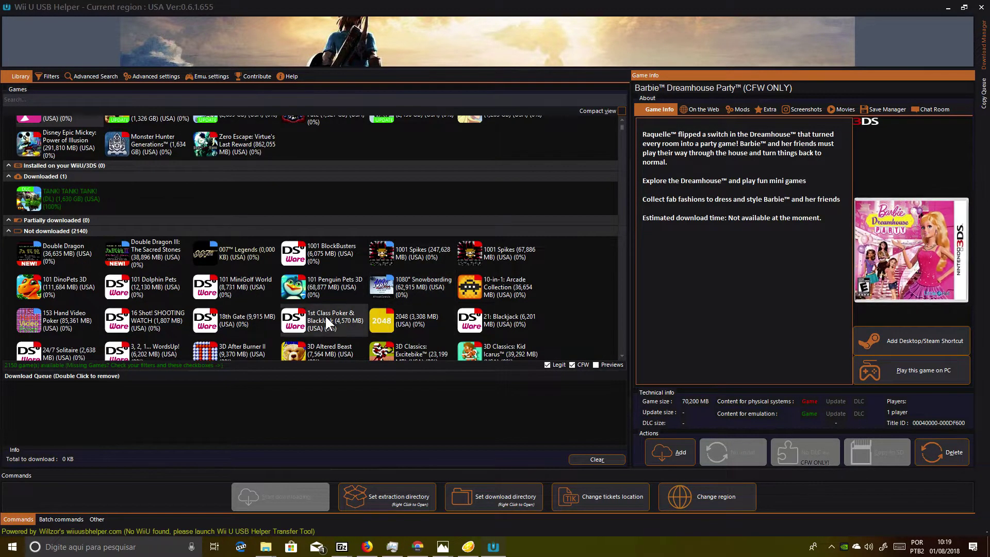
scroll(319, 327, "down", 1)
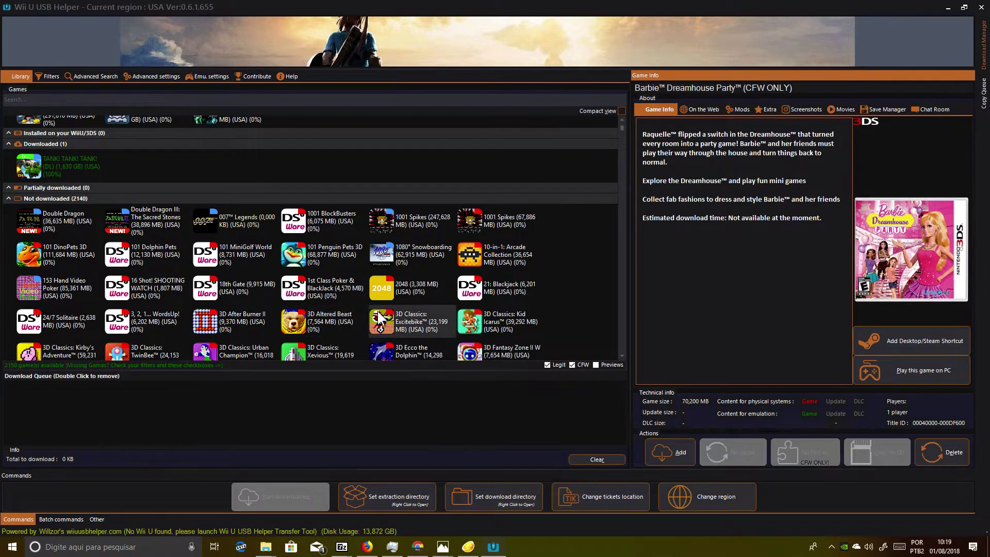
left_click(415, 319)
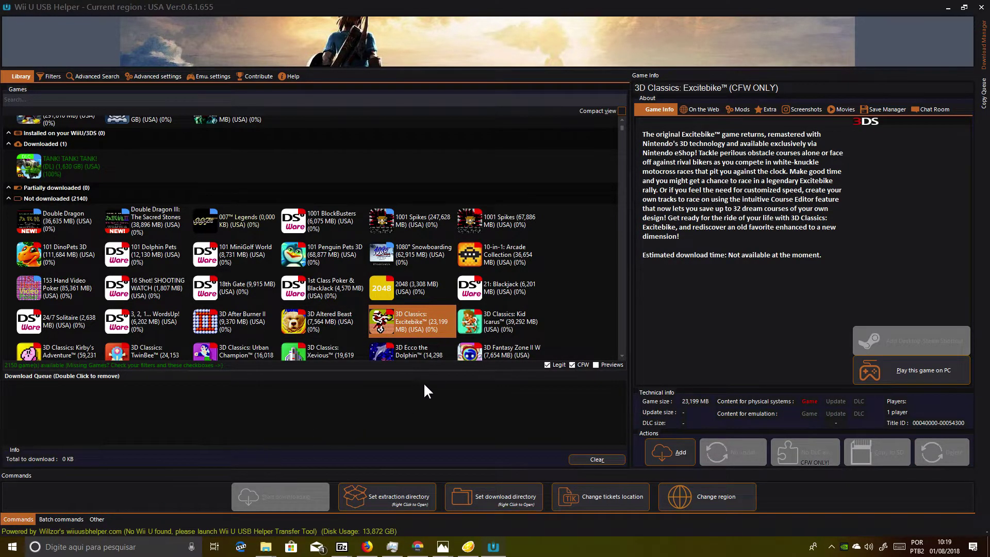
right_click(394, 321)
left_click(412, 309)
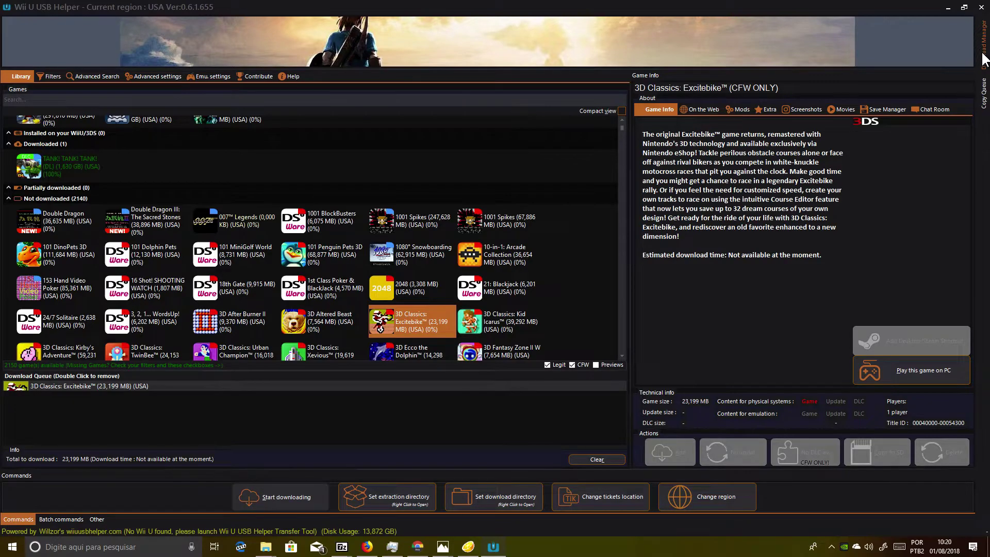
Step: View the Download Manager in Wii U USB Helper and switch back to the game in Citra Canary
mouse_move(982, 58)
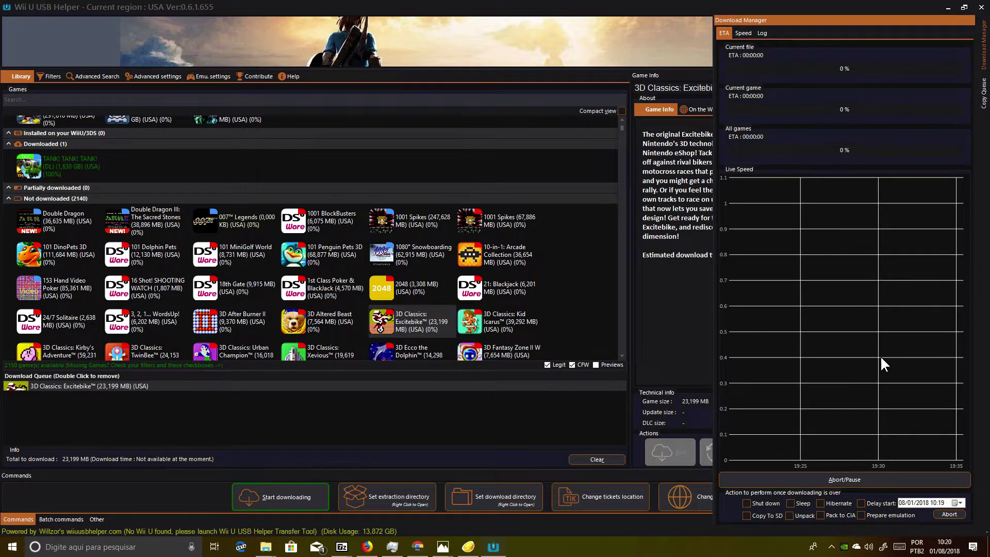
left_click(947, 6)
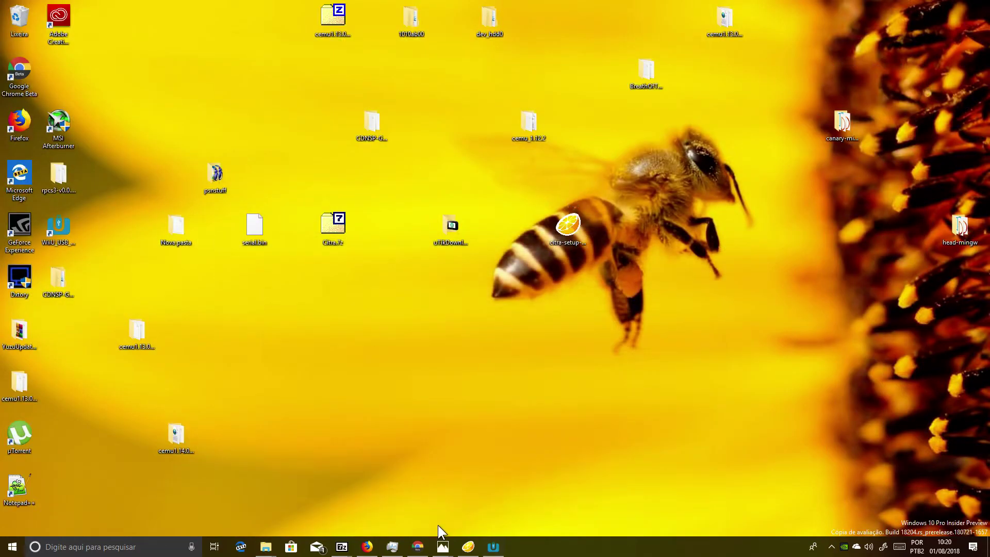
left_click(468, 546)
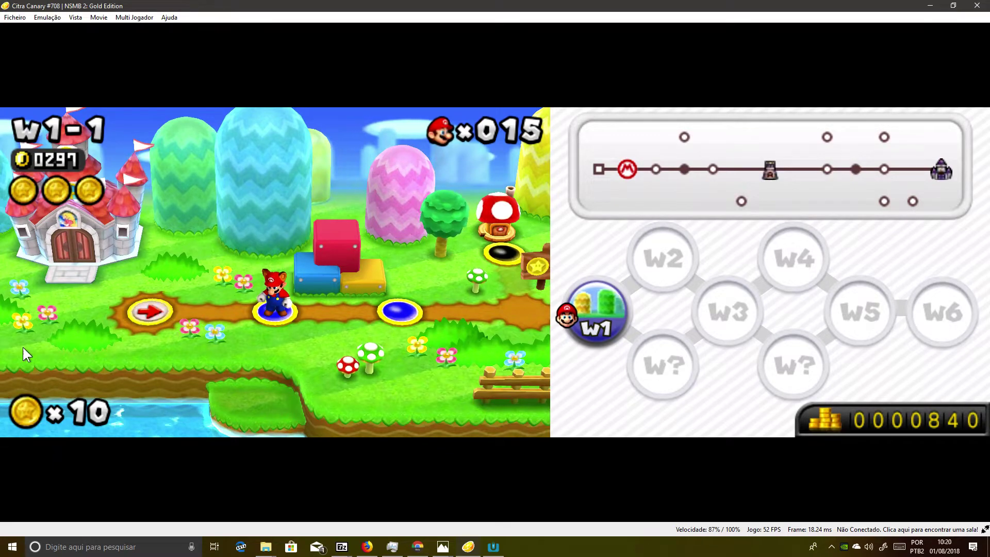
Step: Check for updates to Citra and dismiss the result message
left_click(166, 16)
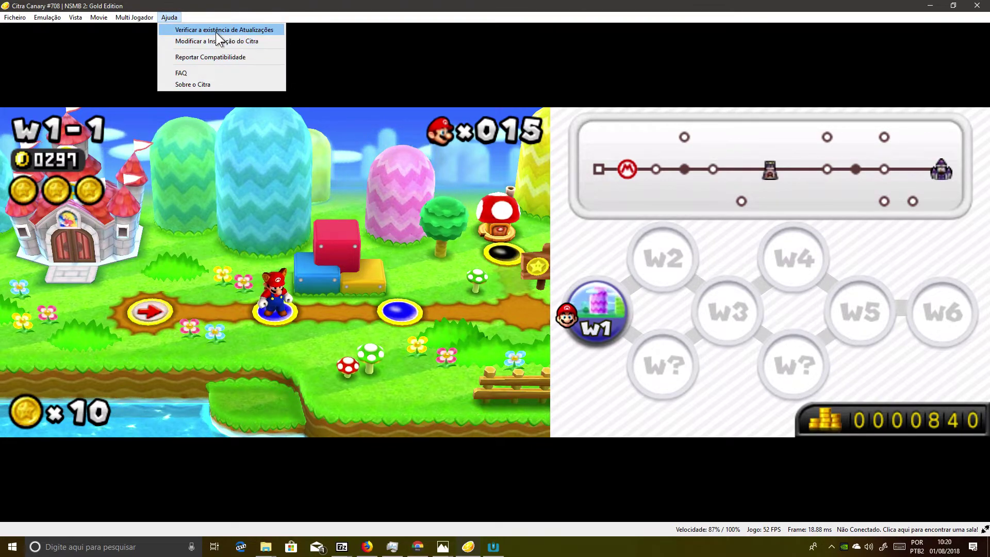
left_click(610, 88)
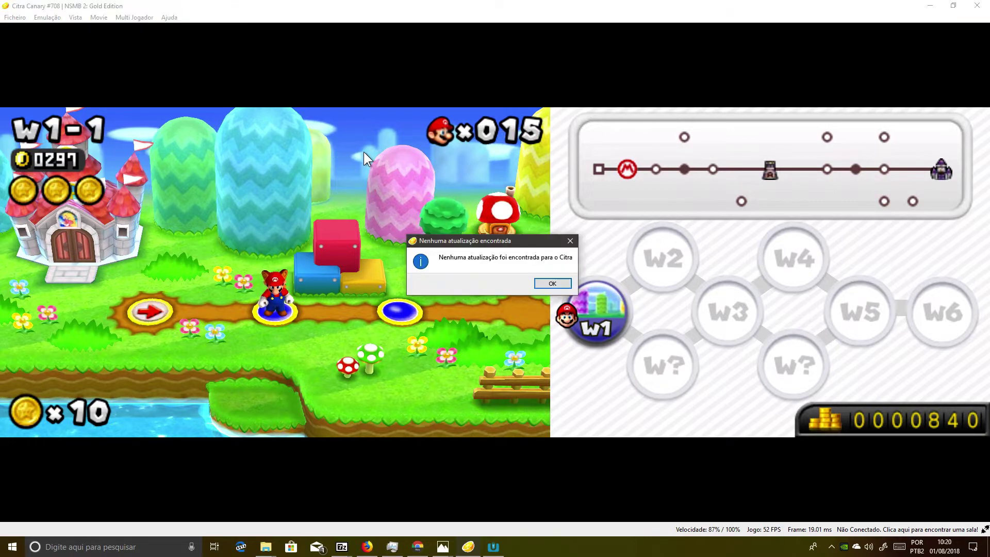
left_click(541, 281)
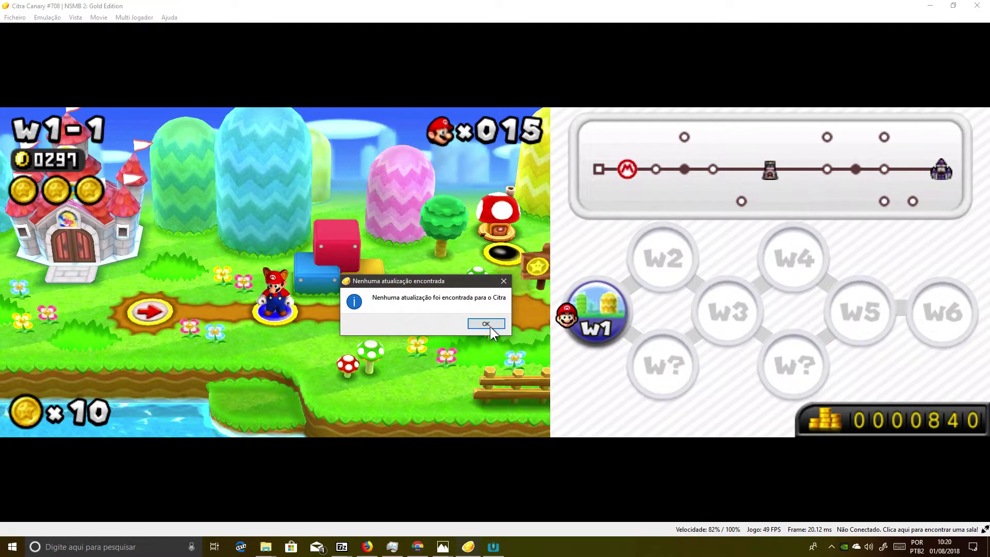
left_click(490, 326)
Step: Open Citra's FAQ page in the browser and return to the emulator
left_click(169, 17)
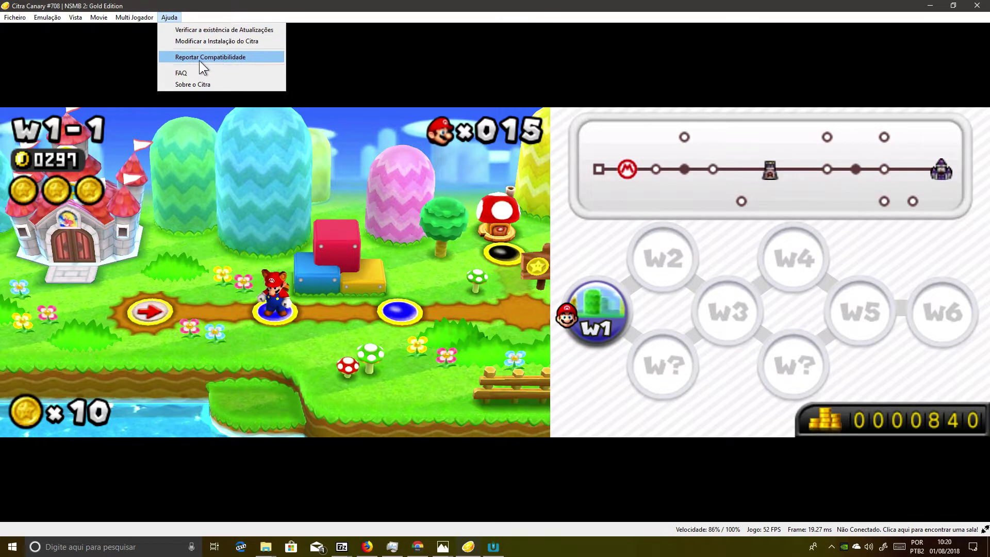
left_click(186, 73)
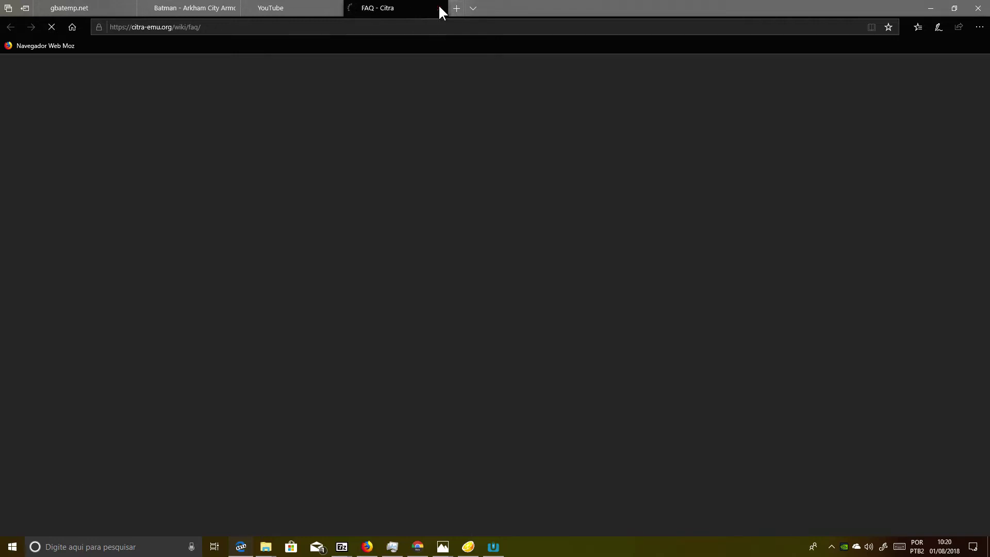
left_click(931, 7)
Step: Open the About Citra information and shift its window slightly to view the build details
left_click(168, 18)
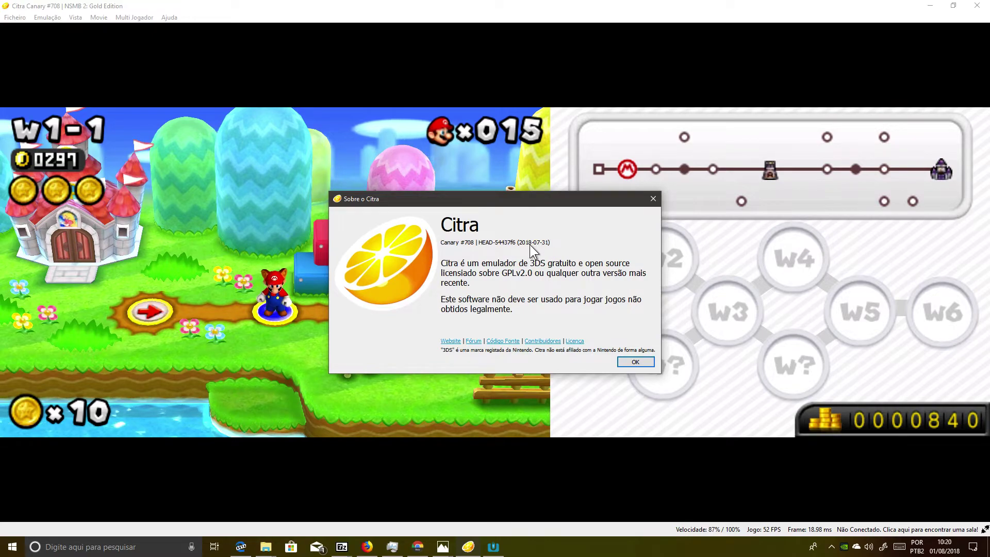
left_click_drag(542, 209, 564, 217)
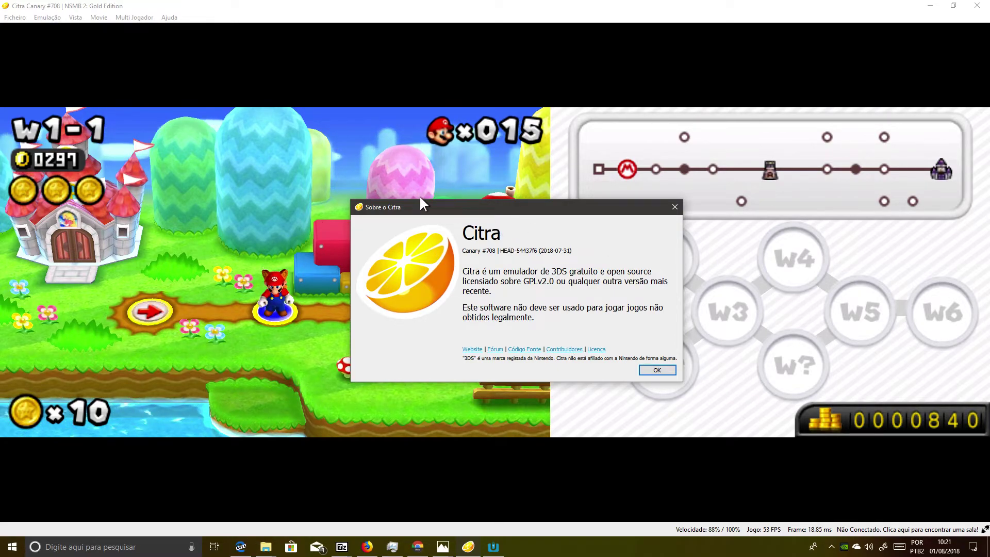
Step: Dismiss the About Citra window and switch the emulator's screen layout to Ecrã Largo
left_click_drag(428, 208, 367, 199)
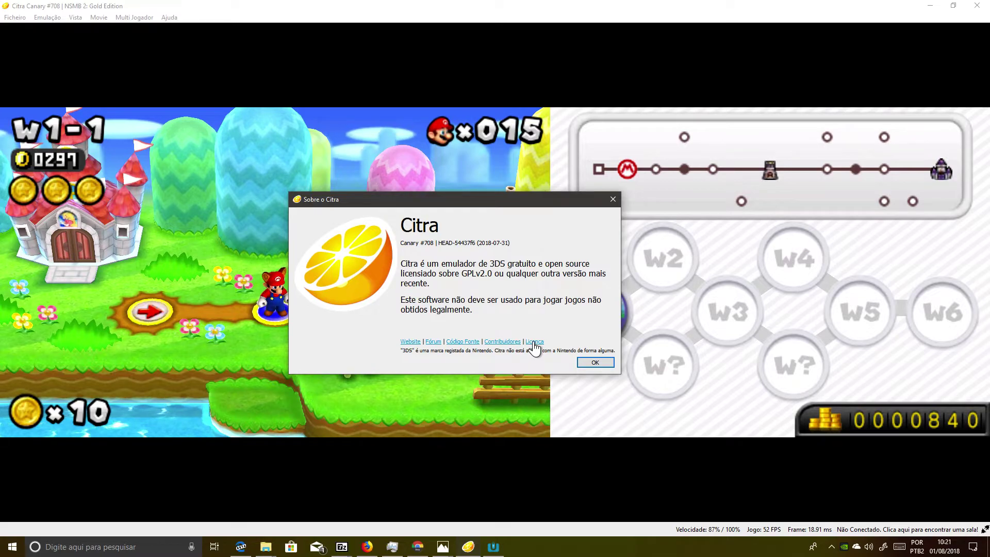
left_click(609, 201)
left_click(48, 17)
mouse_move(75, 17)
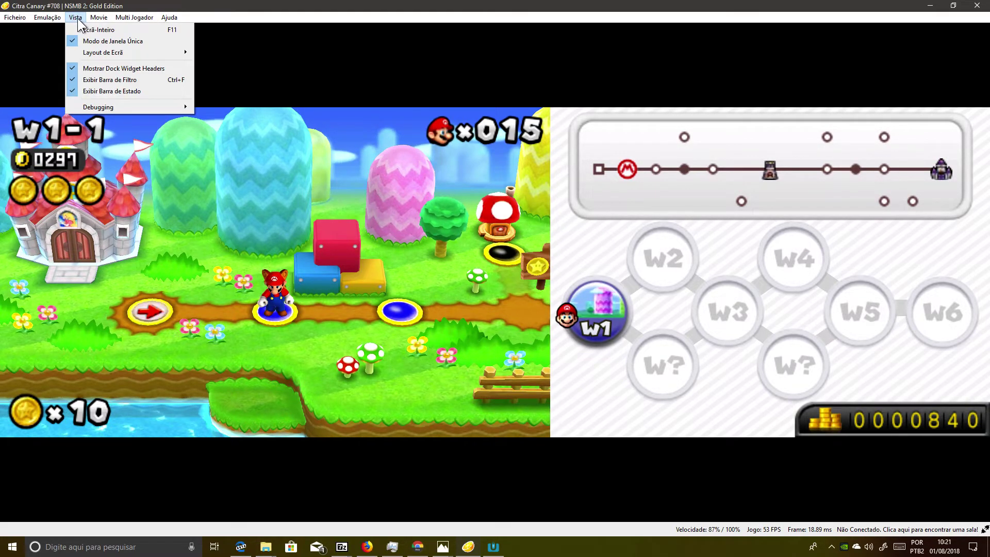
mouse_move(125, 51)
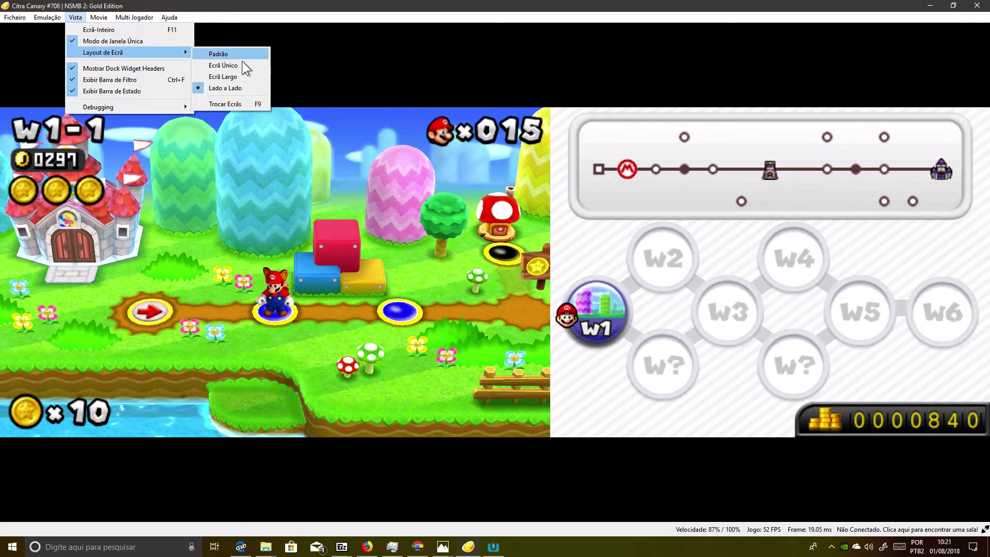
left_click(232, 73)
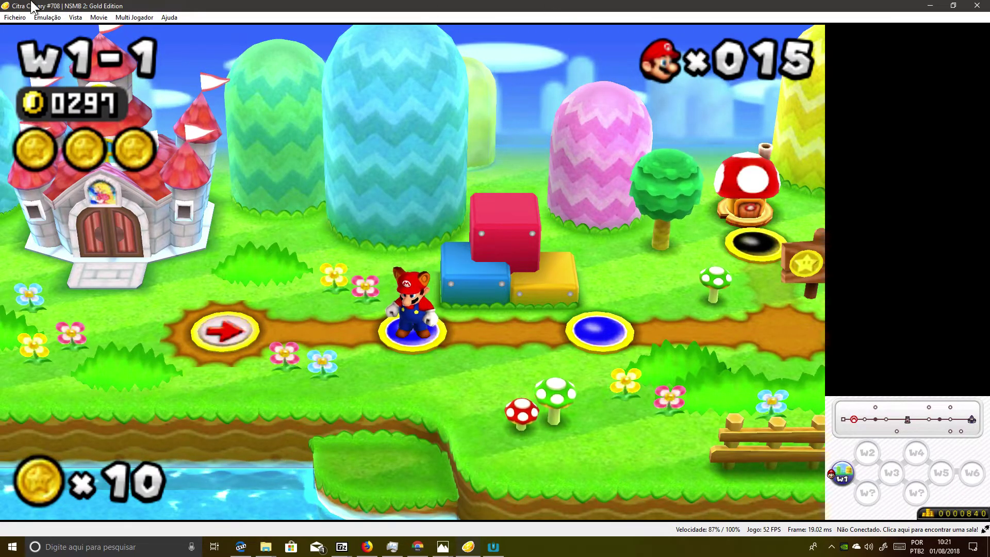
Step: Bring up the screen layout choices again for the running game
left_click(36, 19)
mouse_move(76, 17)
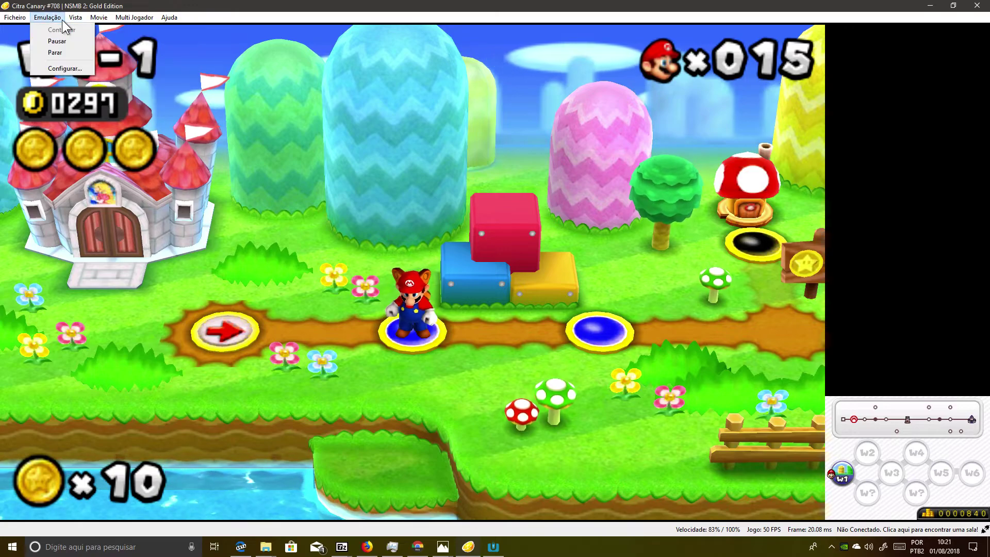
mouse_move(145, 52)
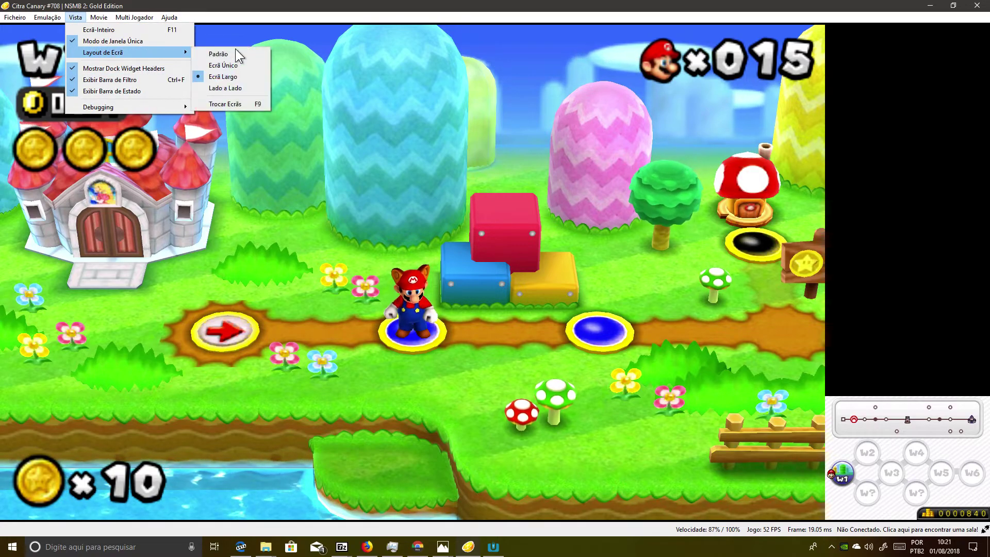